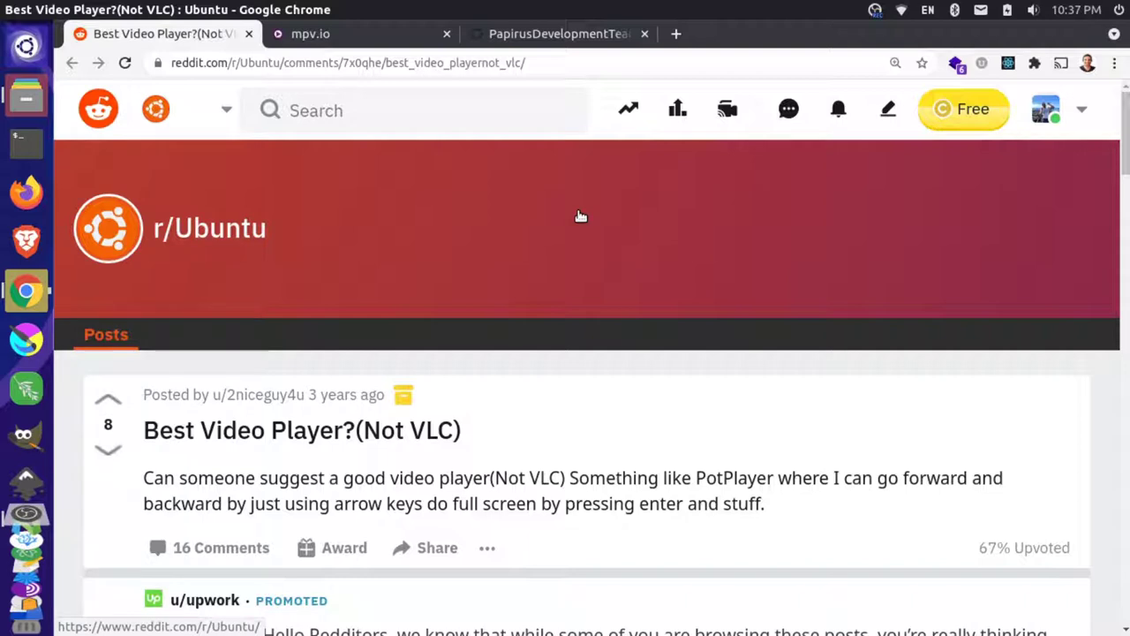
{"action": "key", "text": "alt+Tab"}
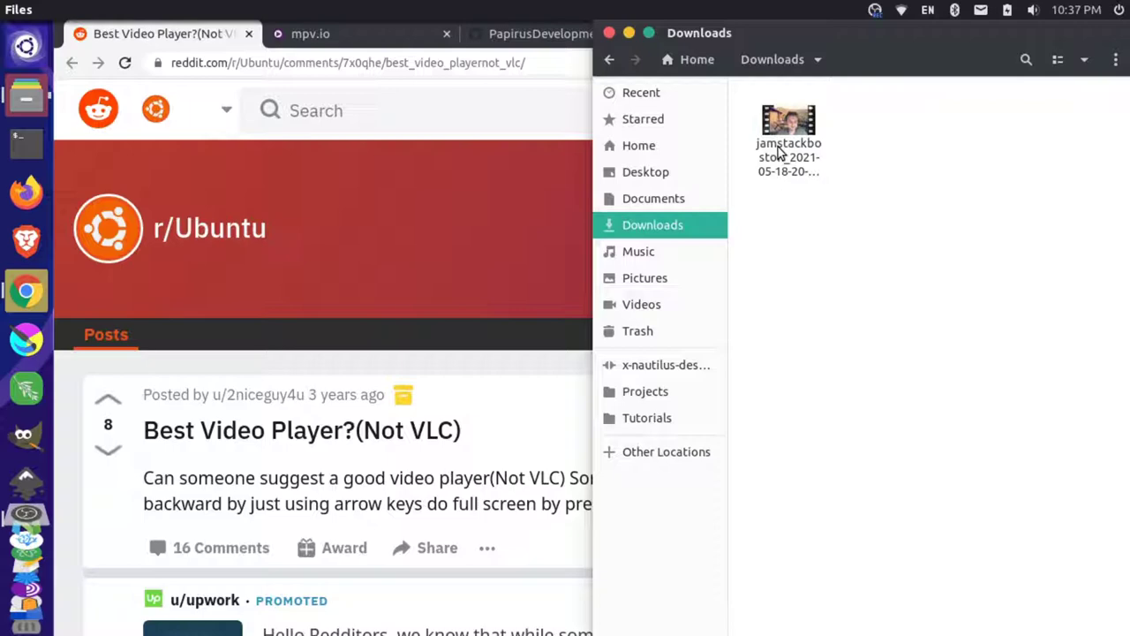
{"action": "left_click", "coordinate": [782, 144]}
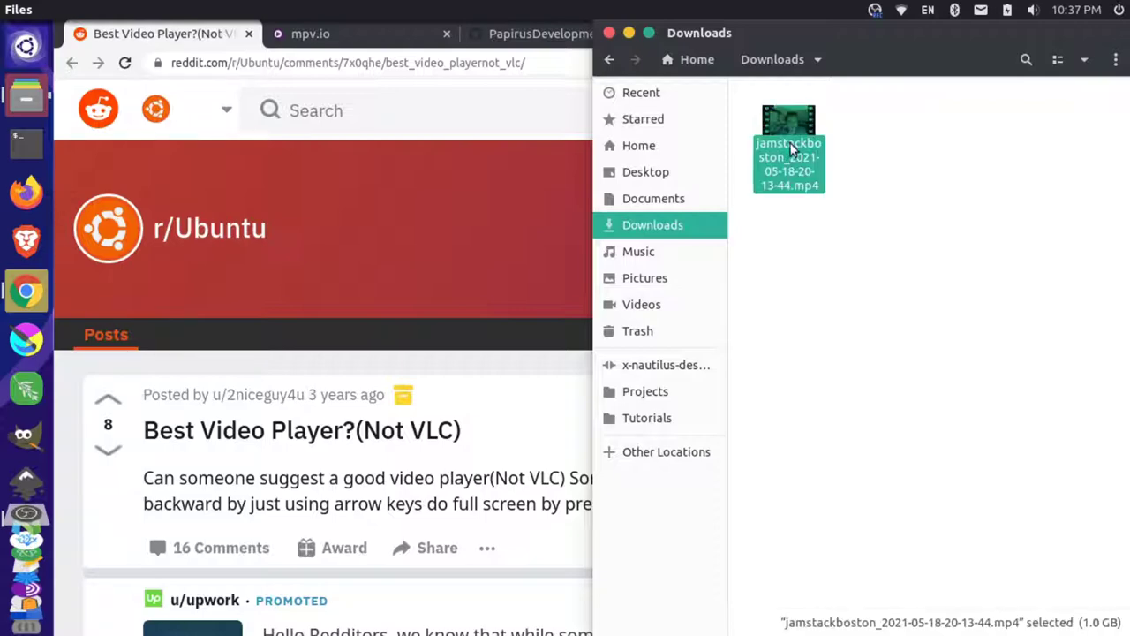
{"action": "key", "text": "Return"}
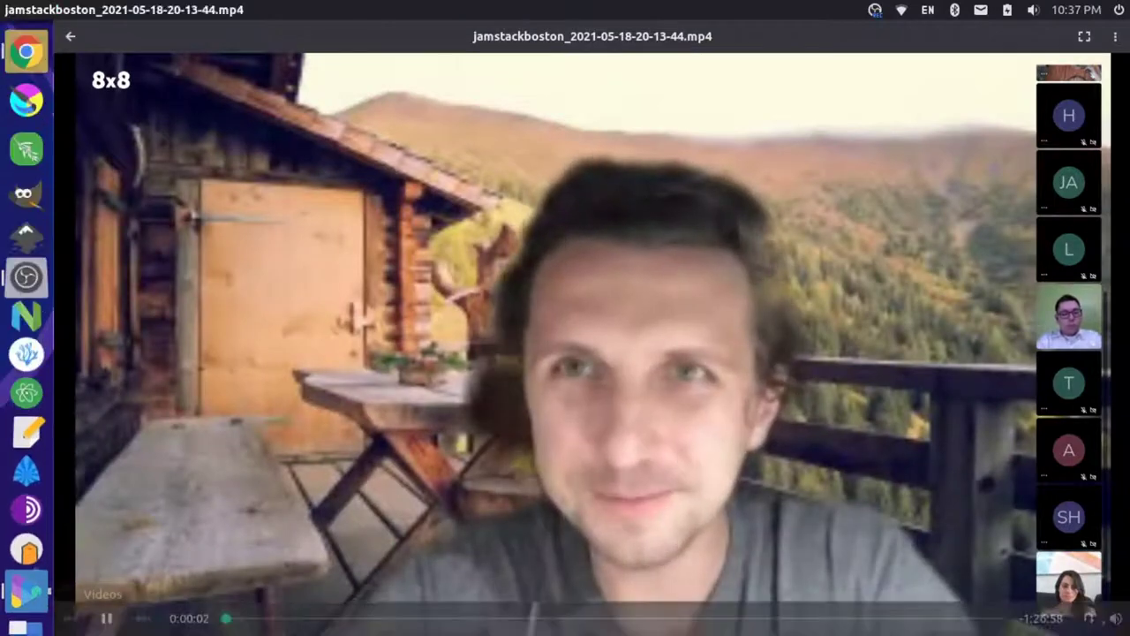
{"action": "left_click", "coordinate": [260, 618]}
{"action": "left_click", "coordinate": [274, 619]}
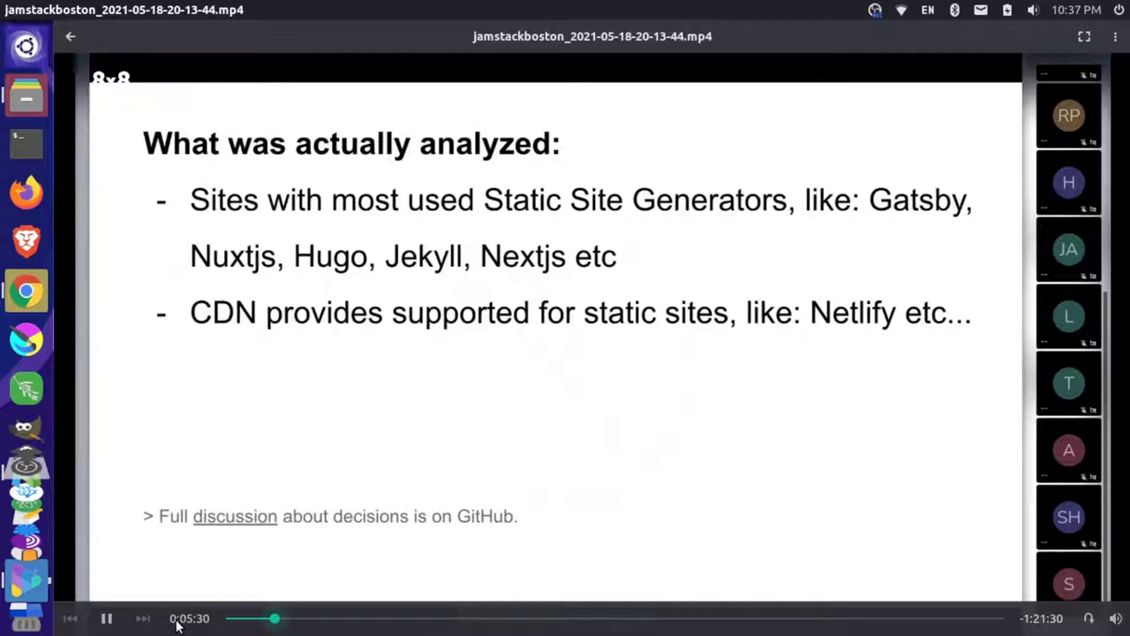
{"action": "left_click", "coordinate": [106, 619]}
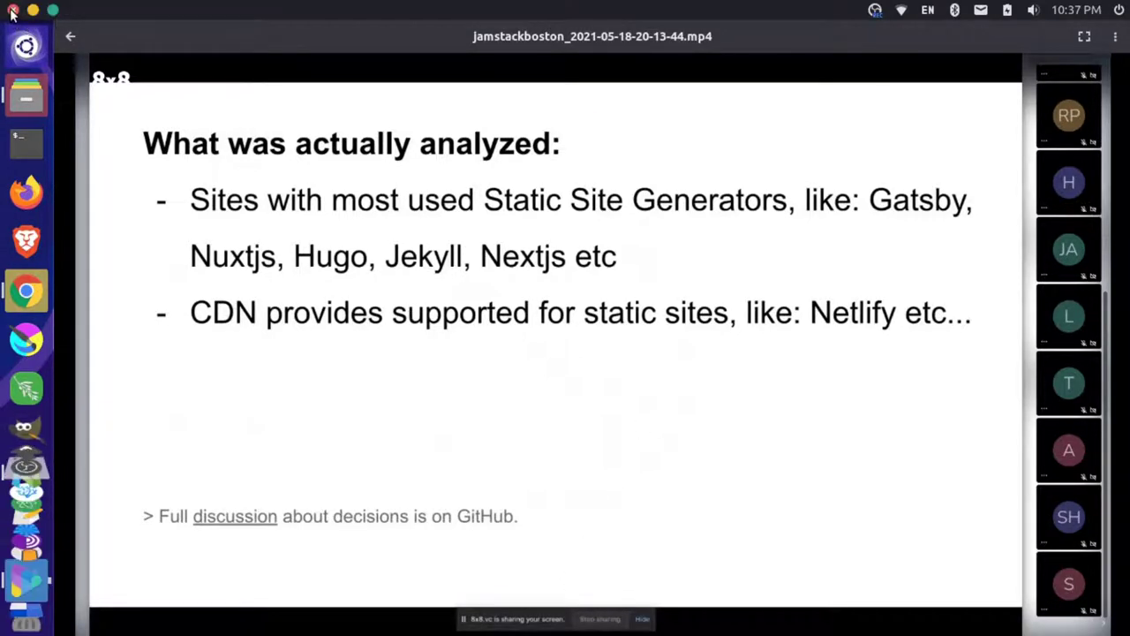
{"action": "left_click", "coordinate": [12, 11]}
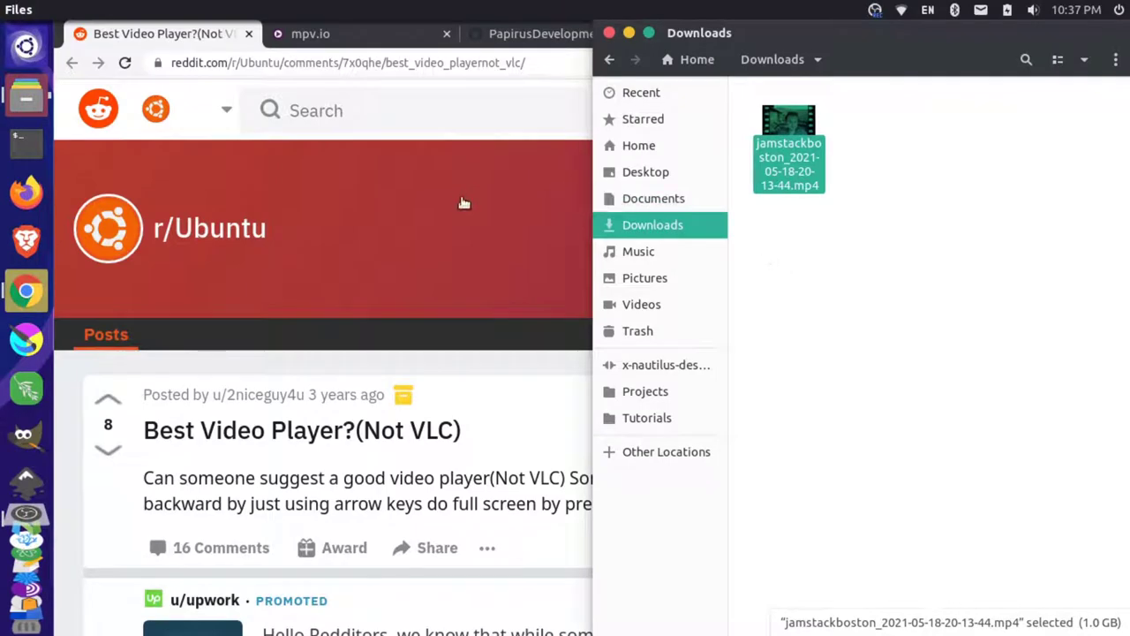
Step: Read the Reddit thread "Best Video Player?(Not VLC)" and examine the players suggested in its comments
{"action": "left_click", "coordinate": [525, 449]}
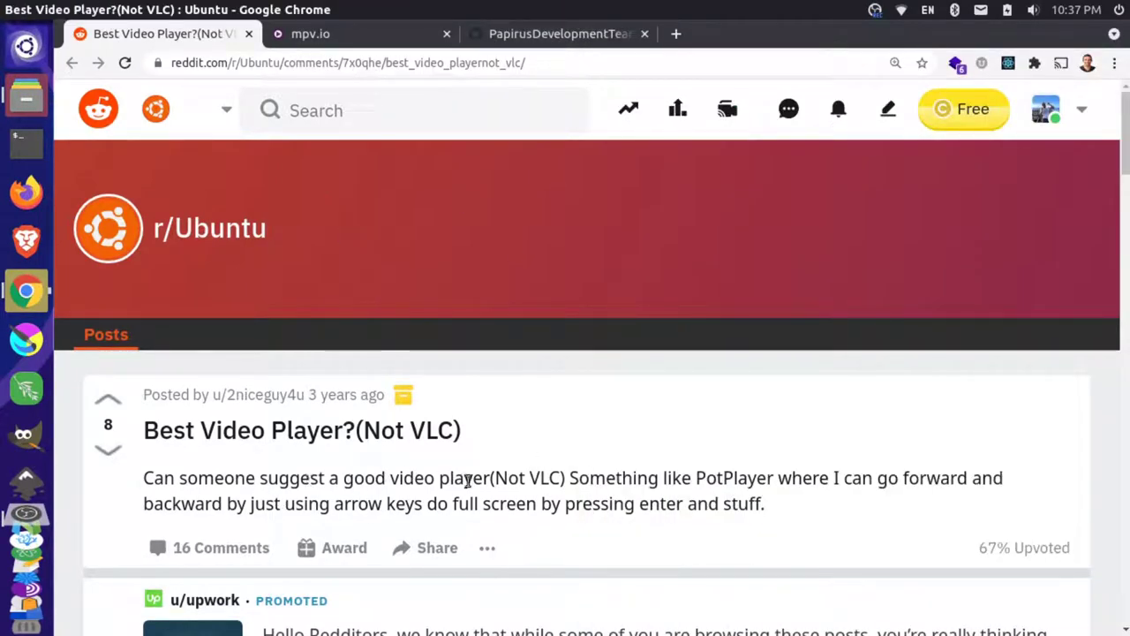
{"action": "left_click_drag", "start_coordinate": [462, 482], "coordinate": [591, 482]}
{"action": "left_click", "coordinate": [612, 481]}
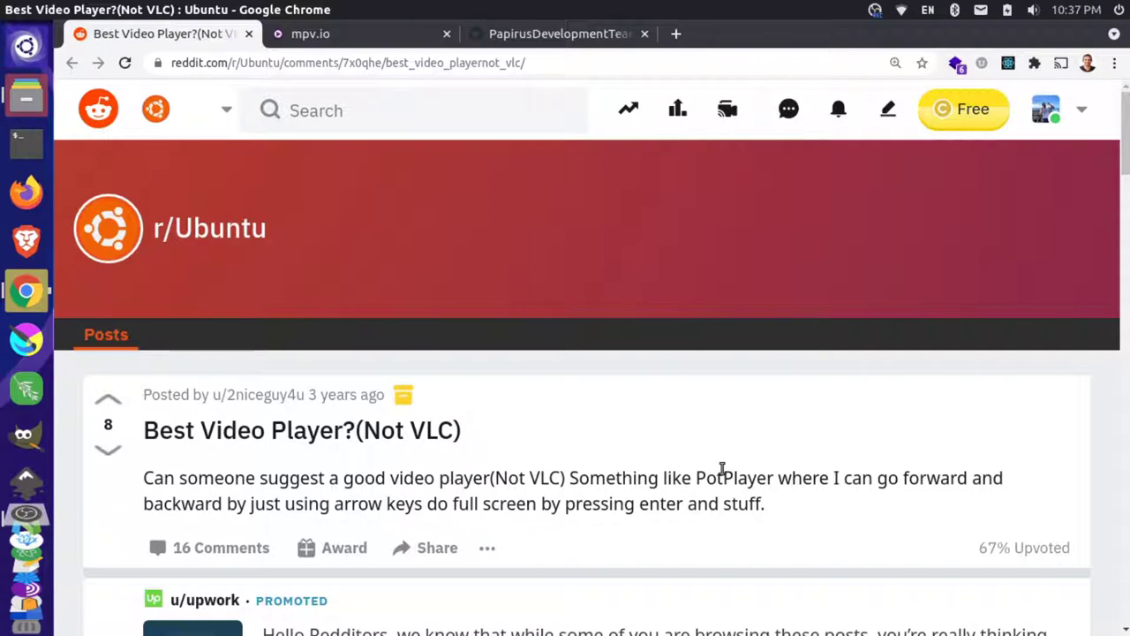
{"action": "scroll", "coordinate": [676, 450], "scroll_direction": "down", "scroll_amount": 1}
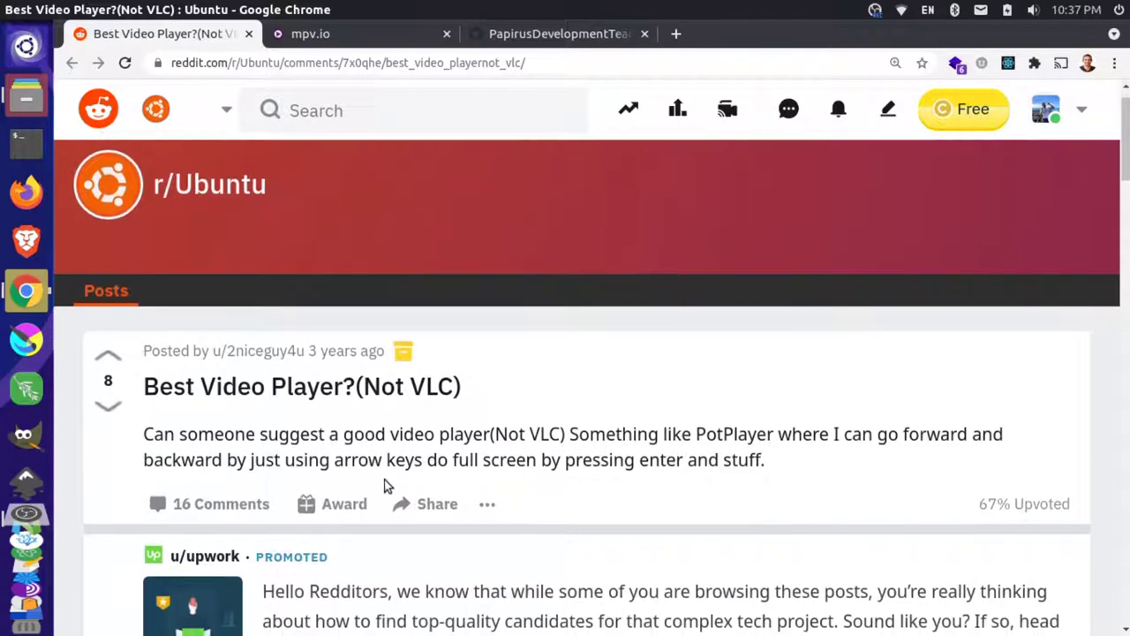
{"action": "left_click_drag", "start_coordinate": [336, 461], "coordinate": [407, 460]}
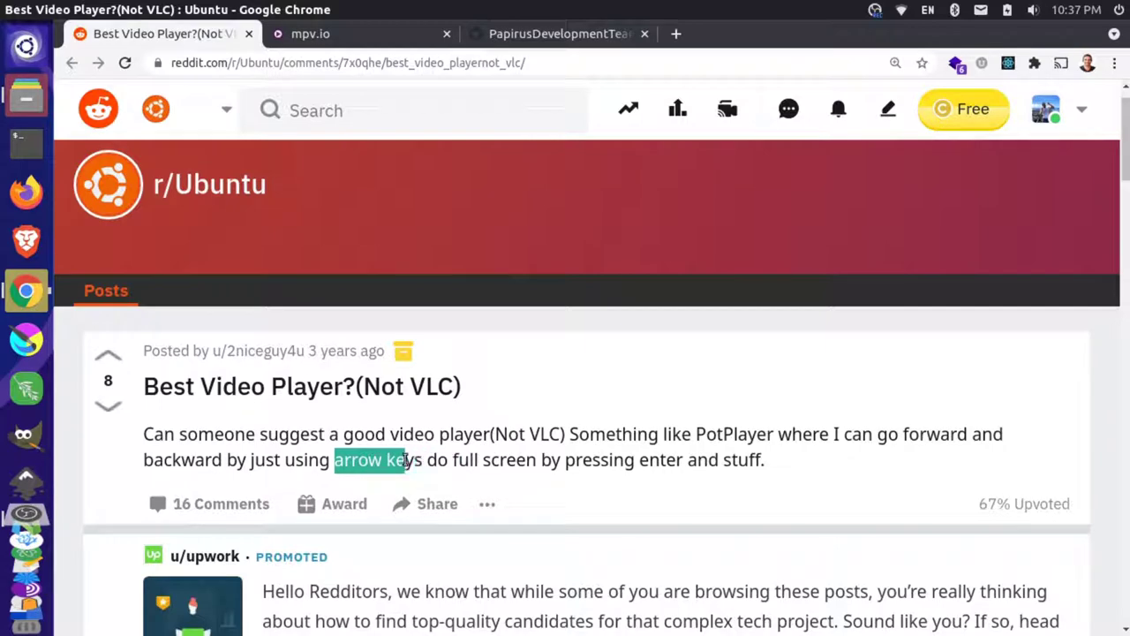
{"action": "left_click", "coordinate": [582, 428]}
{"action": "scroll", "coordinate": [584, 428], "scroll_direction": "down", "scroll_amount": 5}
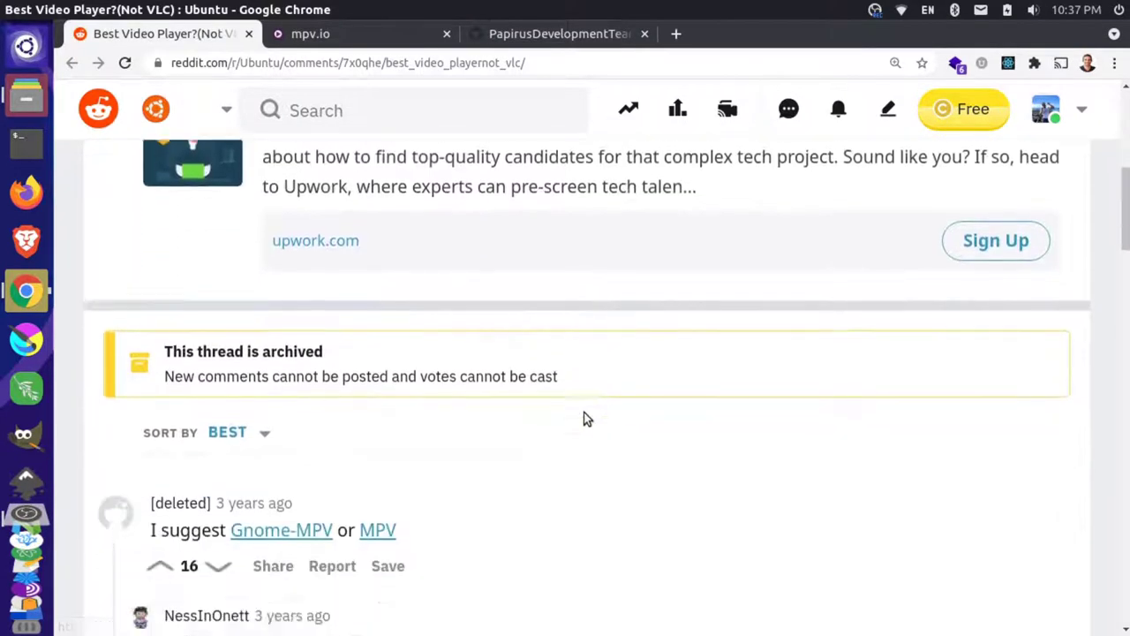
{"action": "scroll", "coordinate": [586, 418], "scroll_direction": "down", "scroll_amount": 2}
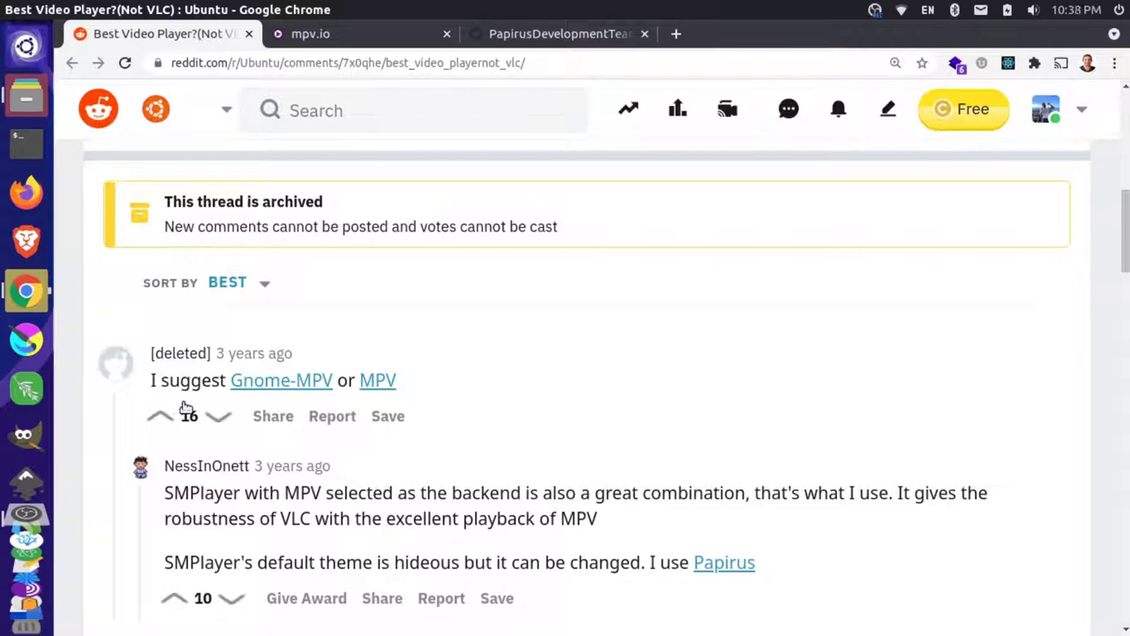
{"action": "scroll", "coordinate": [389, 376], "scroll_direction": "down", "scroll_amount": 1}
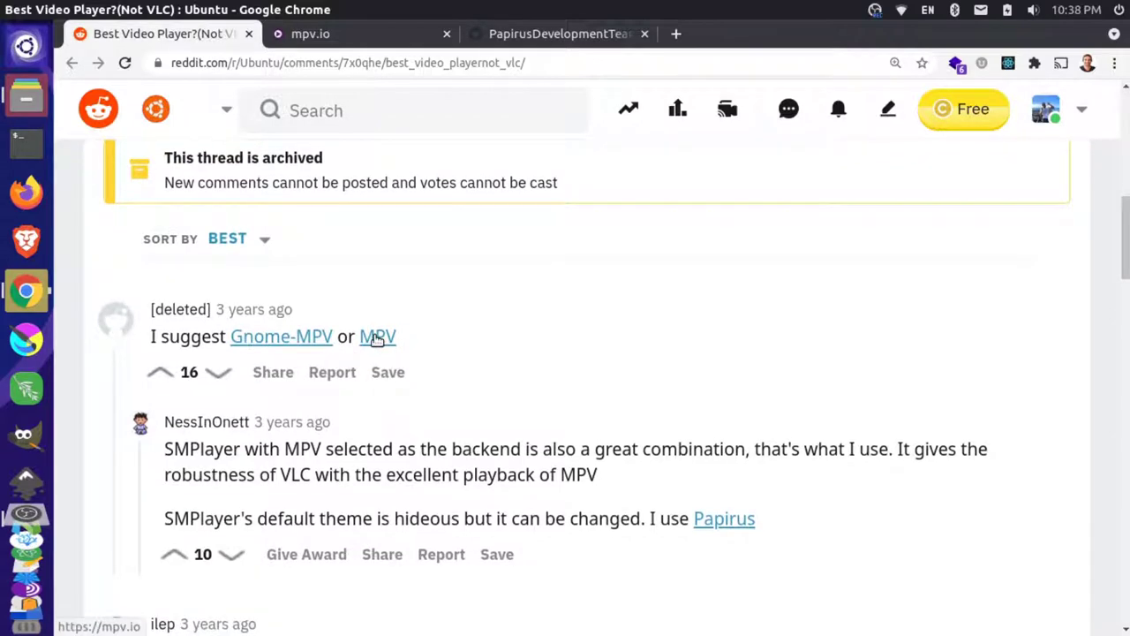
Step: Look over the mpv.io home page, including the player screenshot and the start of the overview
{"action": "left_click", "coordinate": [344, 33]}
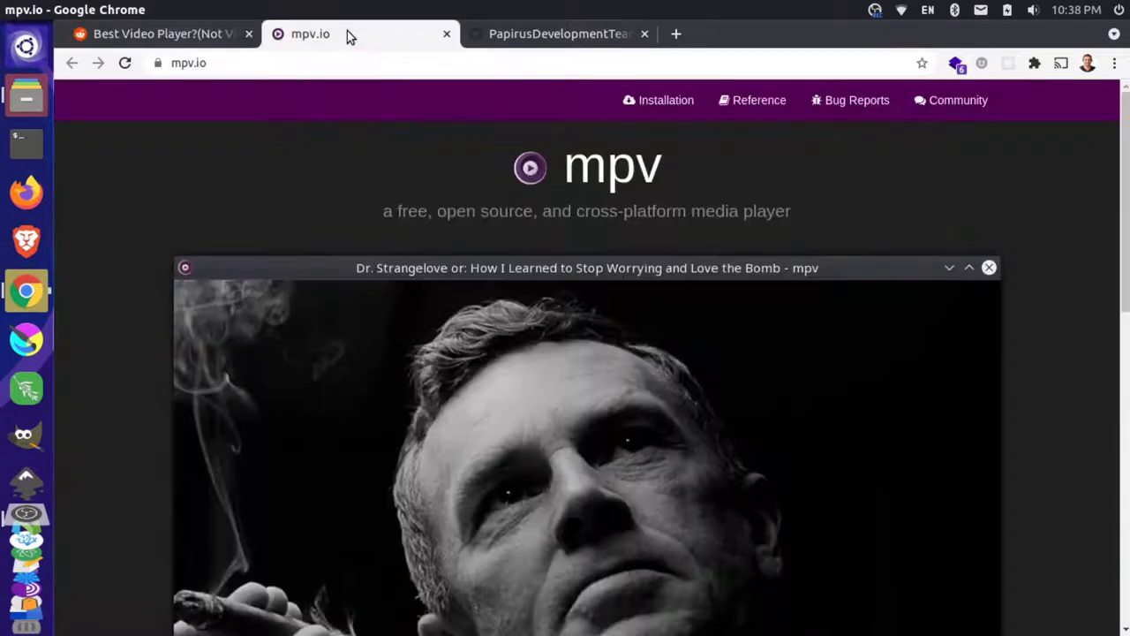
{"action": "scroll", "coordinate": [548, 247], "scroll_direction": "down", "scroll_amount": 5}
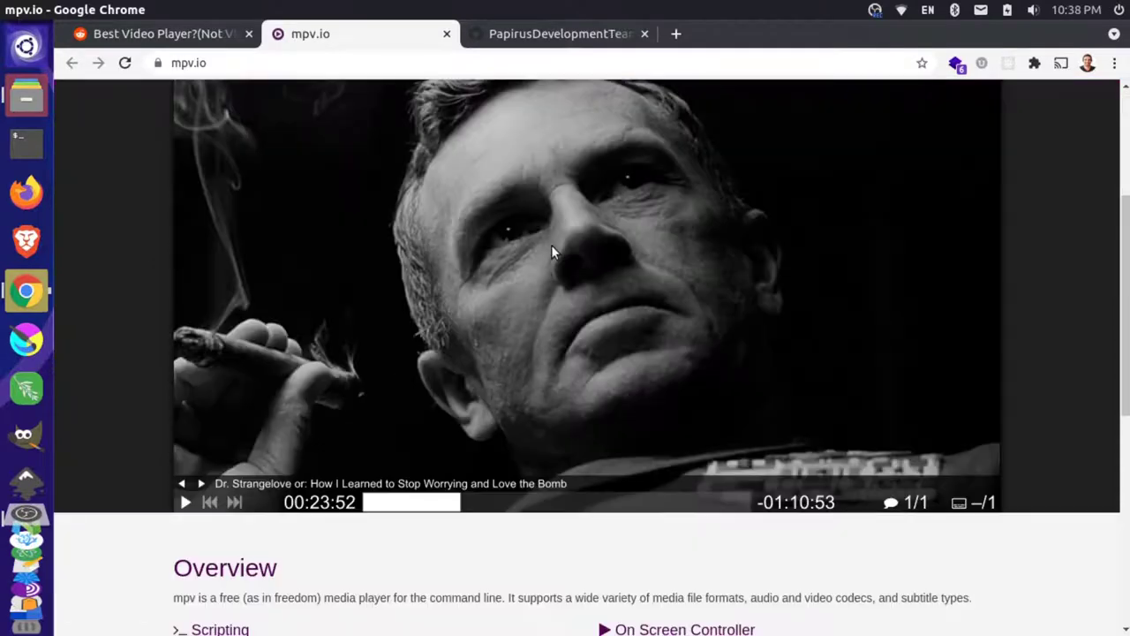
{"action": "scroll", "coordinate": [551, 245], "scroll_direction": "up", "scroll_amount": 1}
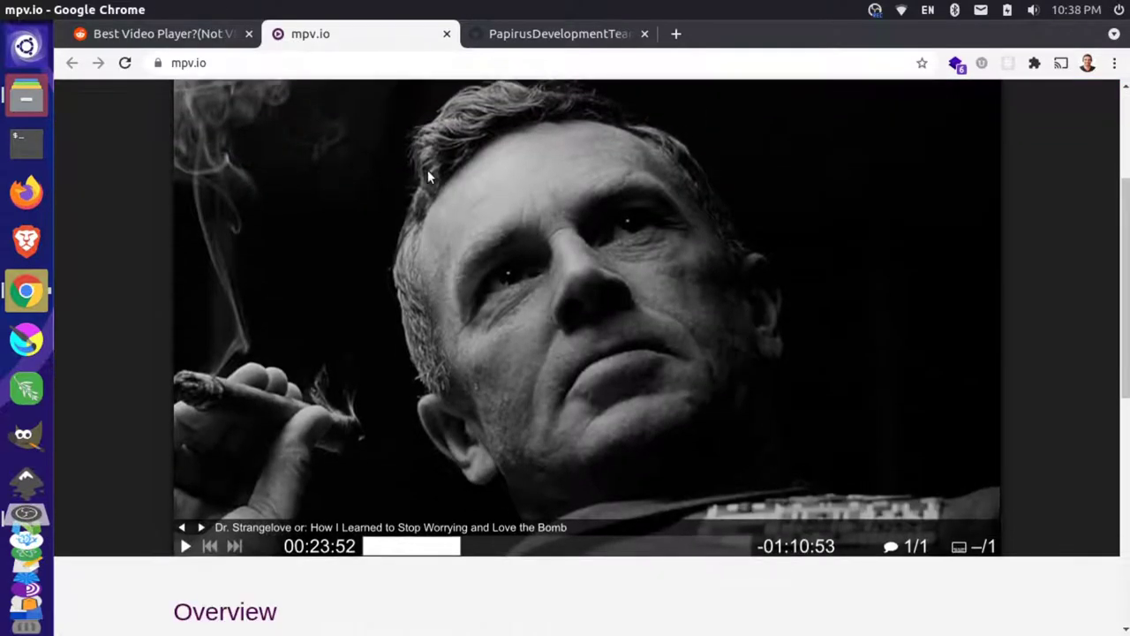
{"action": "key", "text": "ctrl+Page_Up"}
{"action": "left_click", "coordinate": [374, 37]}
{"action": "scroll", "coordinate": [524, 313], "scroll_direction": "down", "scroll_amount": 1}
{"action": "scroll", "coordinate": [604, 296], "scroll_direction": "up", "scroll_amount": 5}
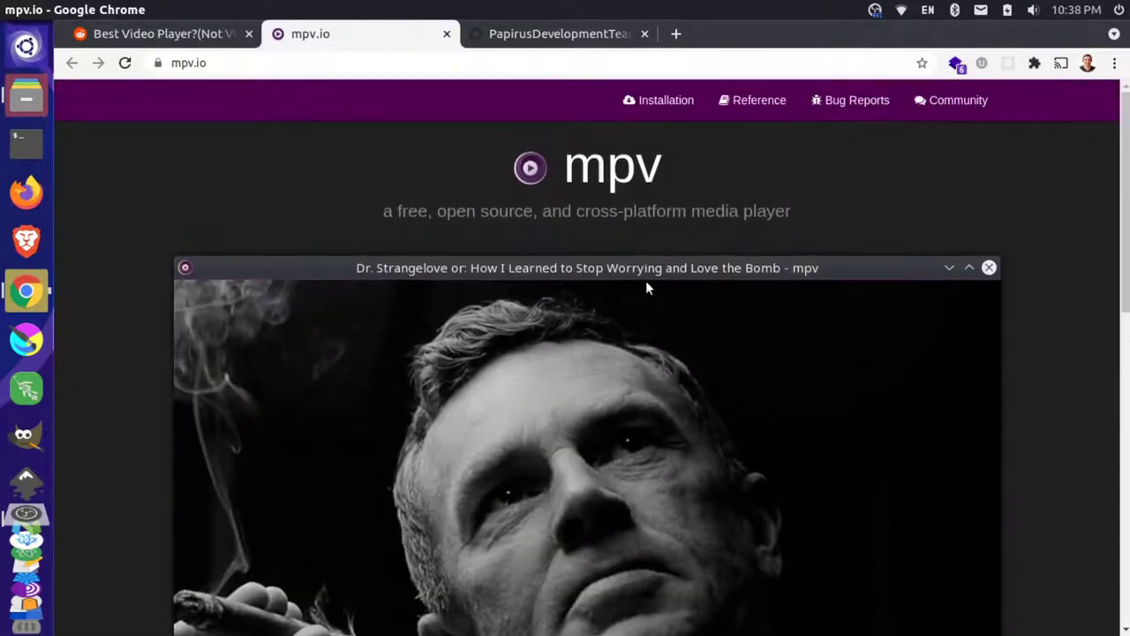
Step: Find the Ubuntu entries on mpv's Installation page by searching for "ubu" and open the Ubuntu (PPA) link separately
{"action": "left_click", "coordinate": [671, 102]}
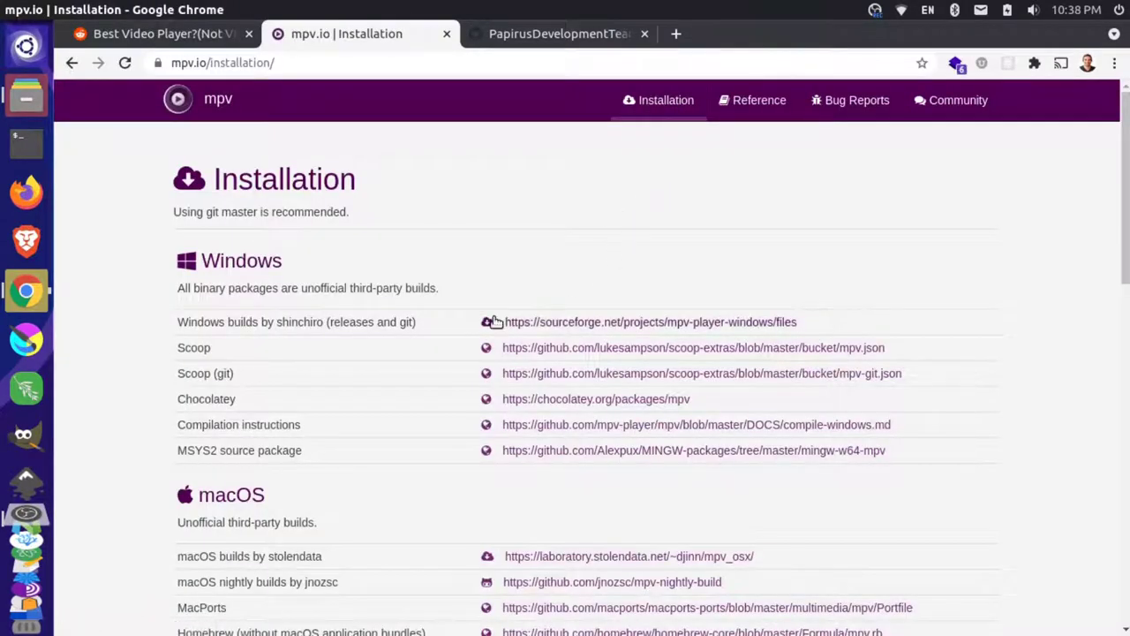
{"action": "scroll", "coordinate": [508, 318], "scroll_direction": "down", "scroll_amount": 5}
{"action": "key", "text": "ctrl+f"}
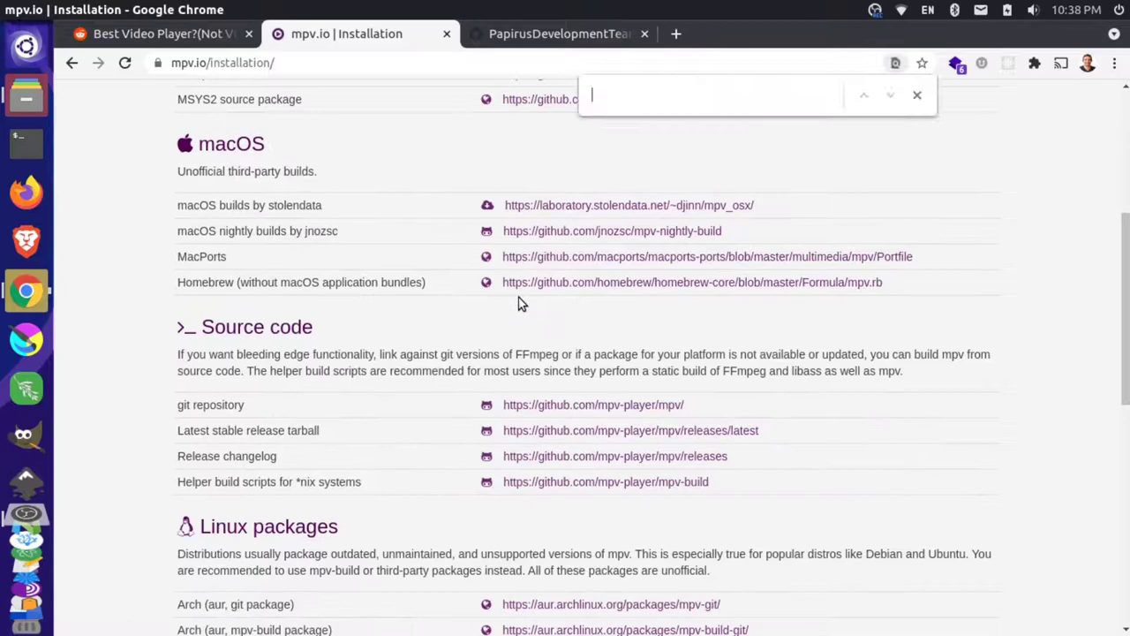
{"action": "type", "text": "ubu"}
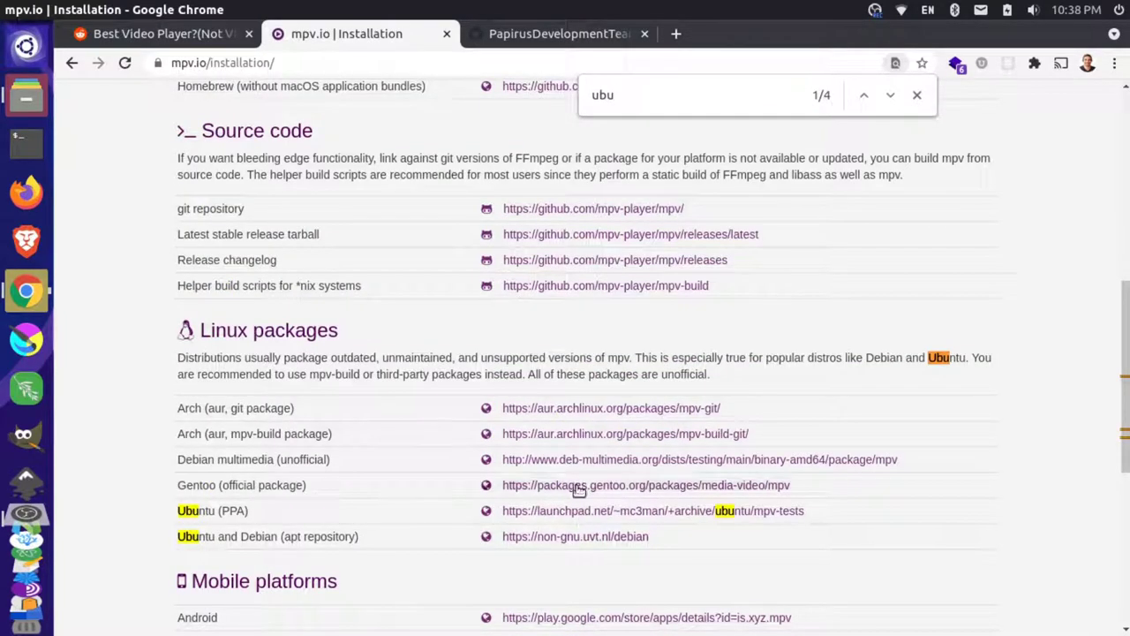
{"action": "middle_click", "coordinate": [572, 513]}
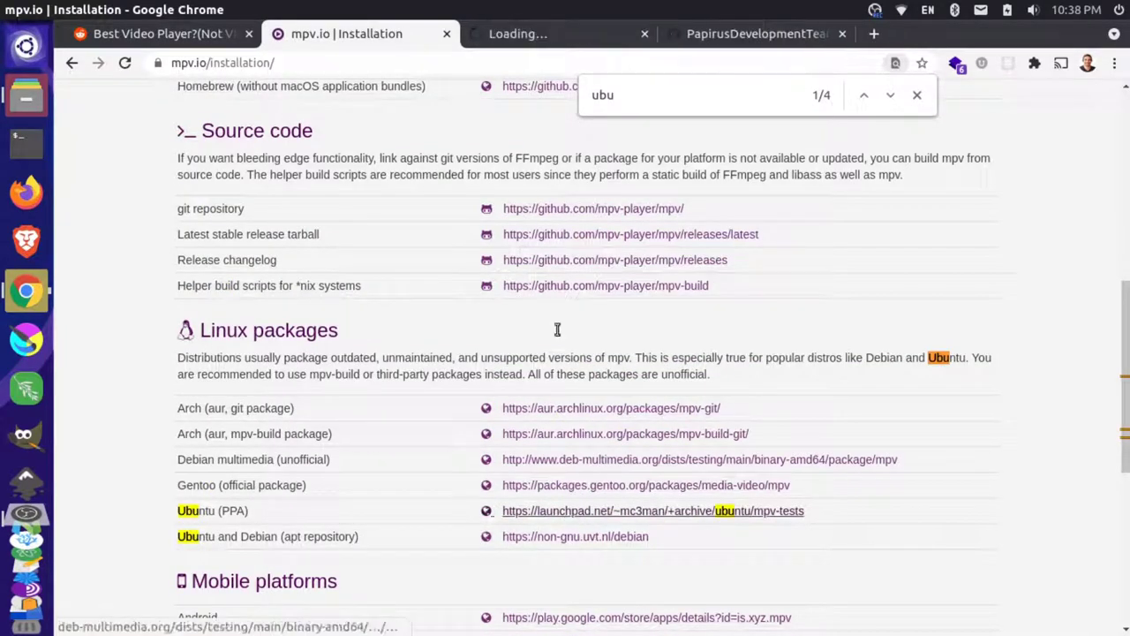
{"action": "left_click", "coordinate": [548, 34]}
Step: Copy the command "sudo add-apt-repository ppa:mc3man/mpv-tests" from the instructions for adding this PPA
{"action": "scroll", "coordinate": [415, 292], "scroll_direction": "down", "scroll_amount": 20}
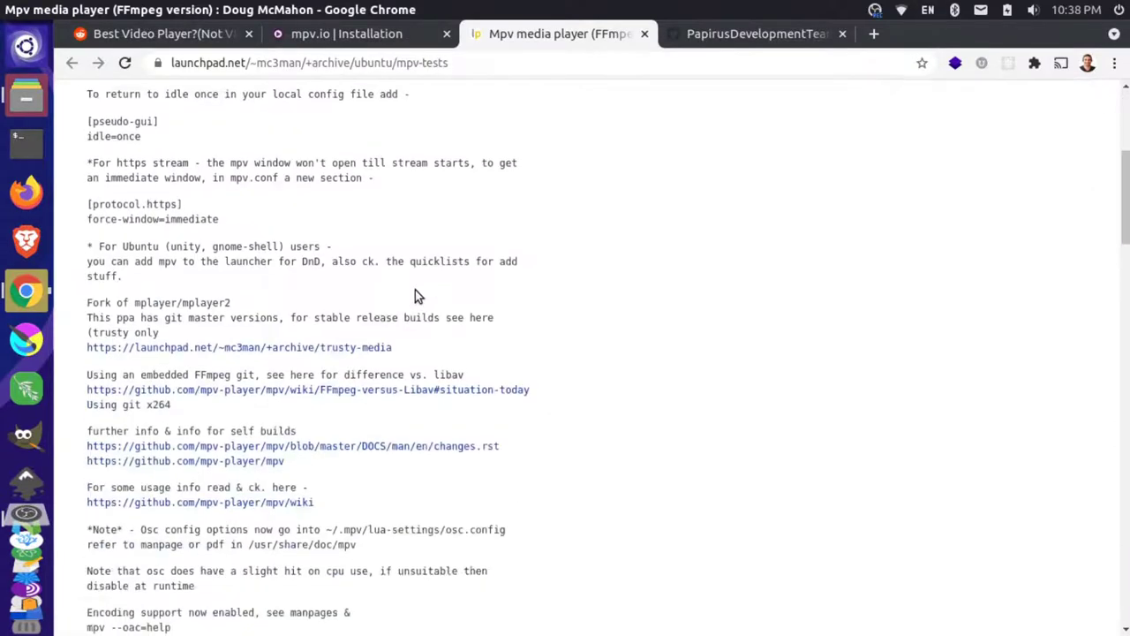
{"action": "scroll", "coordinate": [378, 311], "scroll_direction": "down", "scroll_amount": 3}
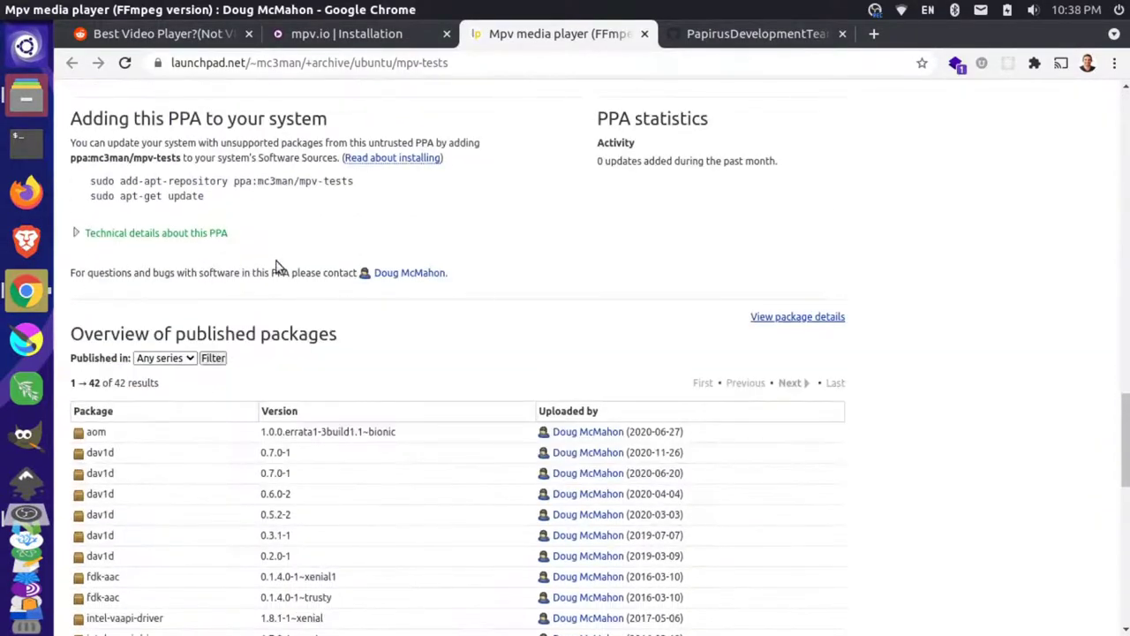
{"action": "left_click_drag", "start_coordinate": [358, 187], "coordinate": [212, 182]}
{"action": "left_click", "coordinate": [152, 187]}
{"action": "left_click_drag", "start_coordinate": [350, 181], "coordinate": [90, 182]}
{"action": "key", "text": "ctrl+c"}
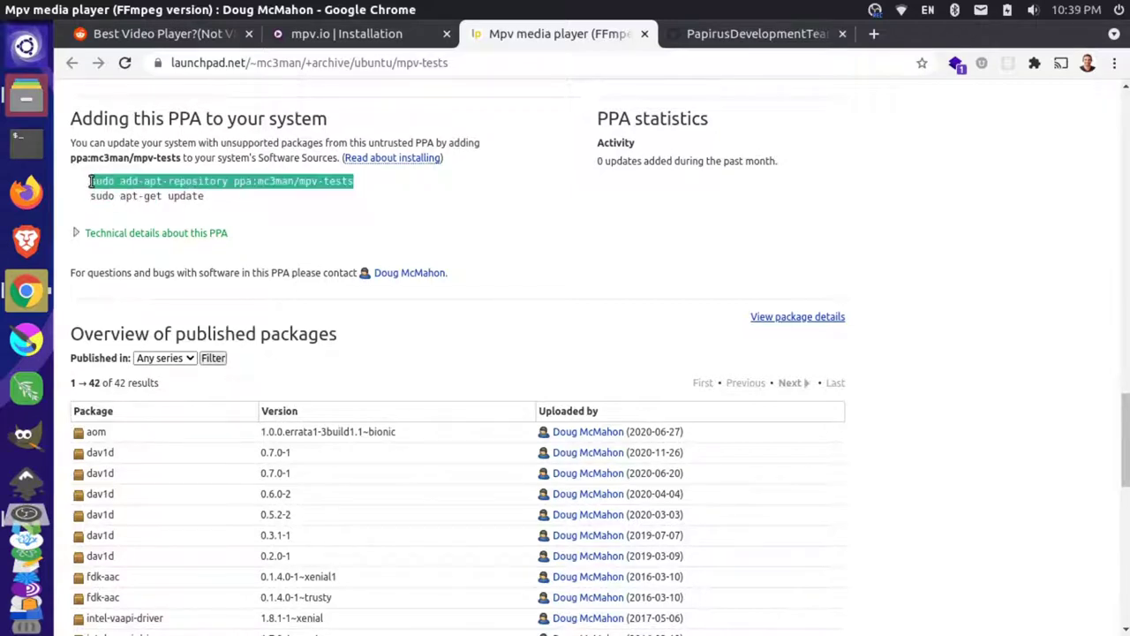
Step: Switch to a Terminal with enlarged text and add the ppa:mc3man/mpv-tests repository using the copied command, supplying the sudo password
{"action": "left_click", "coordinate": [38, 139]}
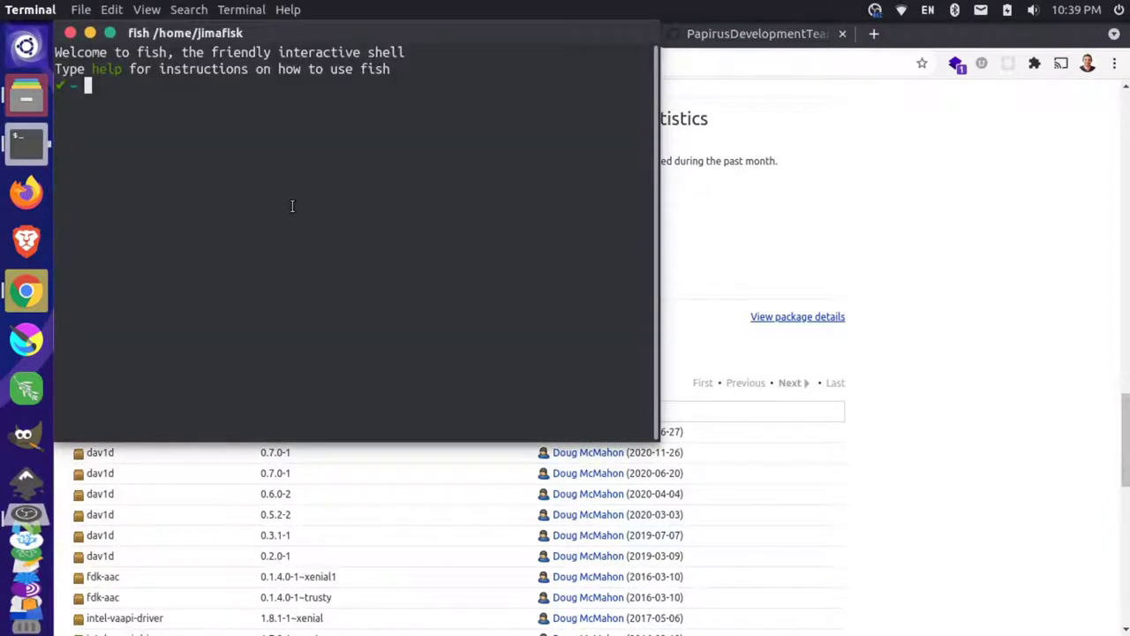
{"action": "key", "text": "ctrl+plus"}
{"action": "key", "text": "ctrl+plus"}
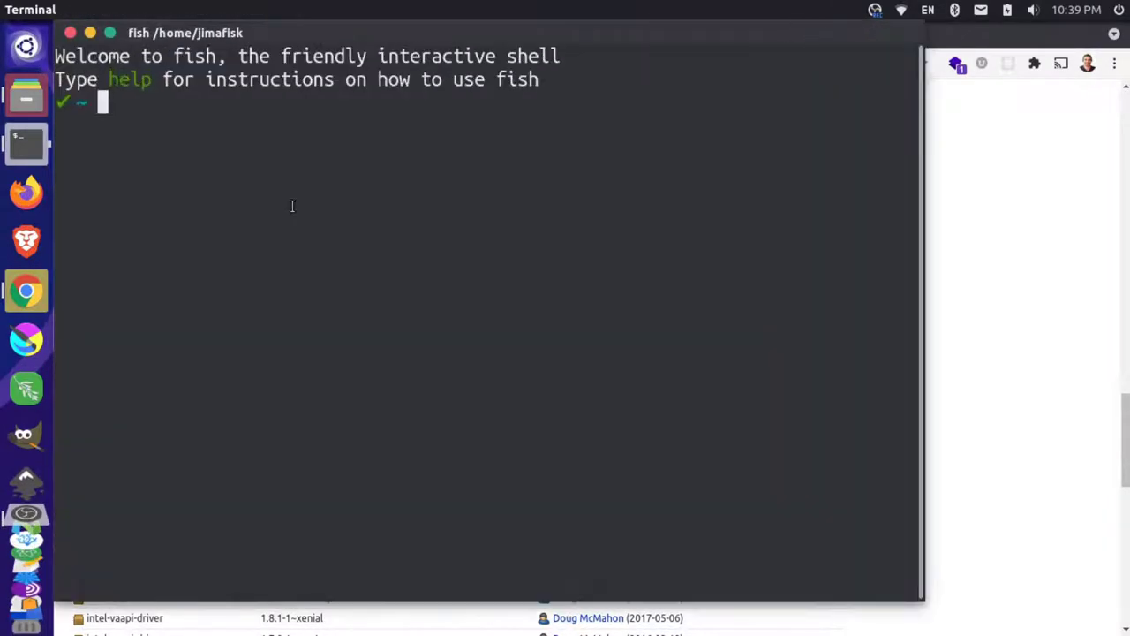
{"action": "key", "text": "ctrl+shift+v"}
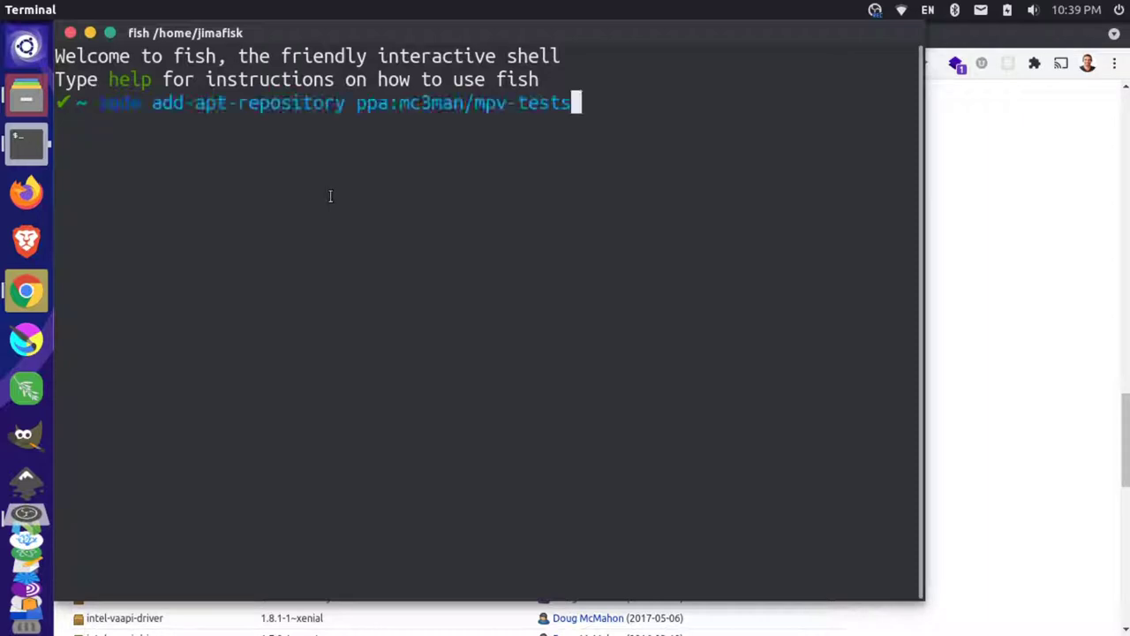
{"action": "key", "text": "Return"}
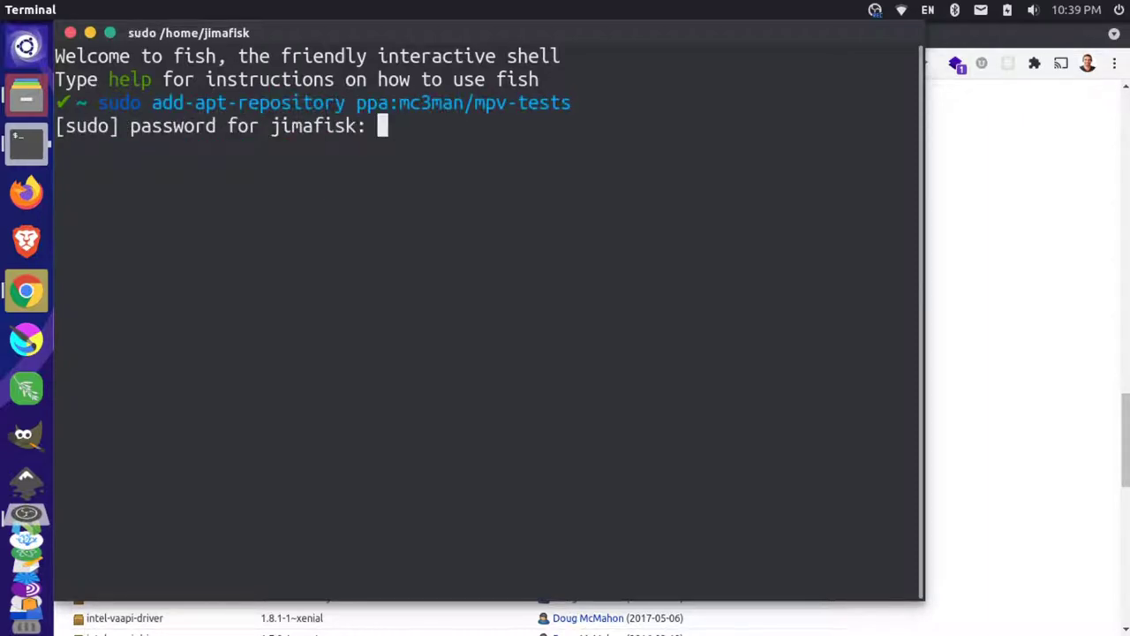
{"action": "key", "text": "Return"}
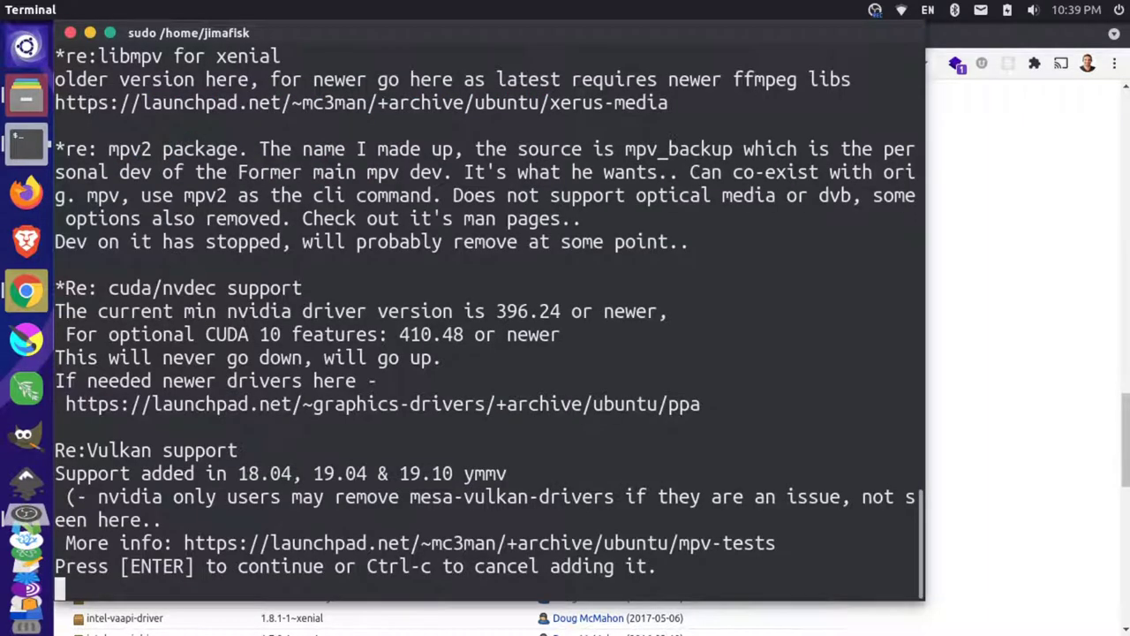
{"action": "key", "text": "Return"}
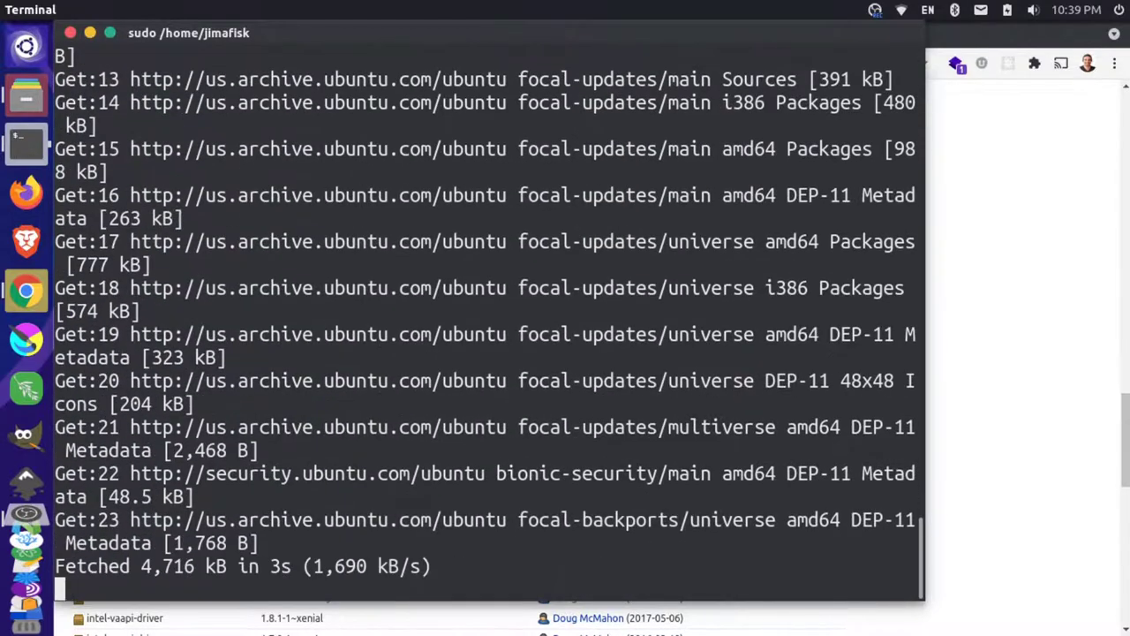
Step: Refresh the system's package lists with "sudo apt update"
{"action": "type", "text": "sudo"}
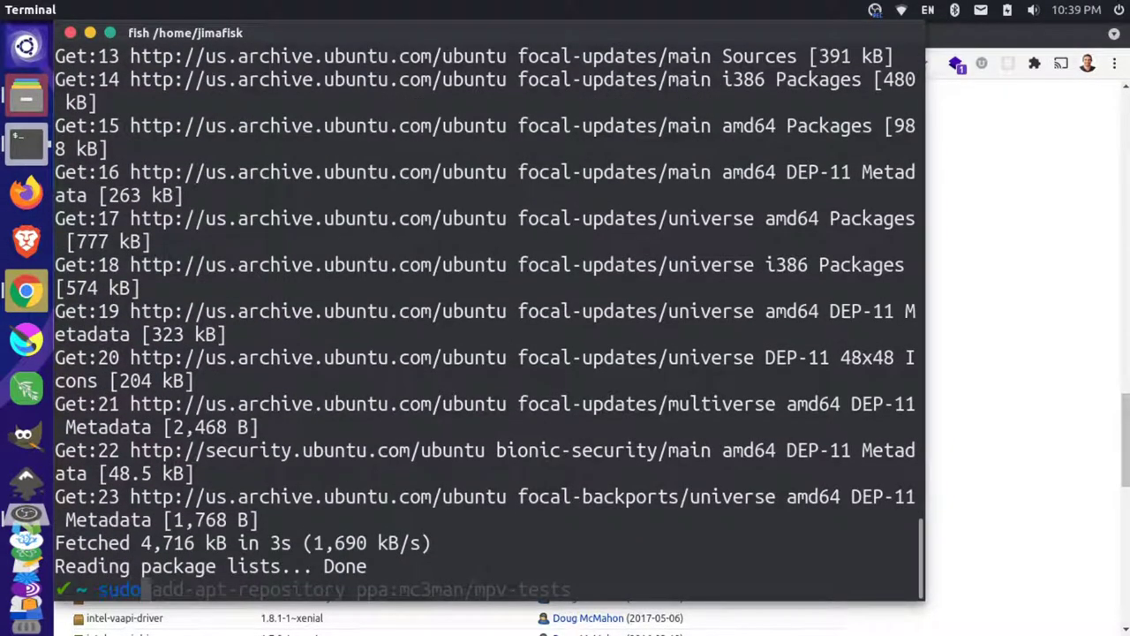
{"action": "type", "text": " apt"}
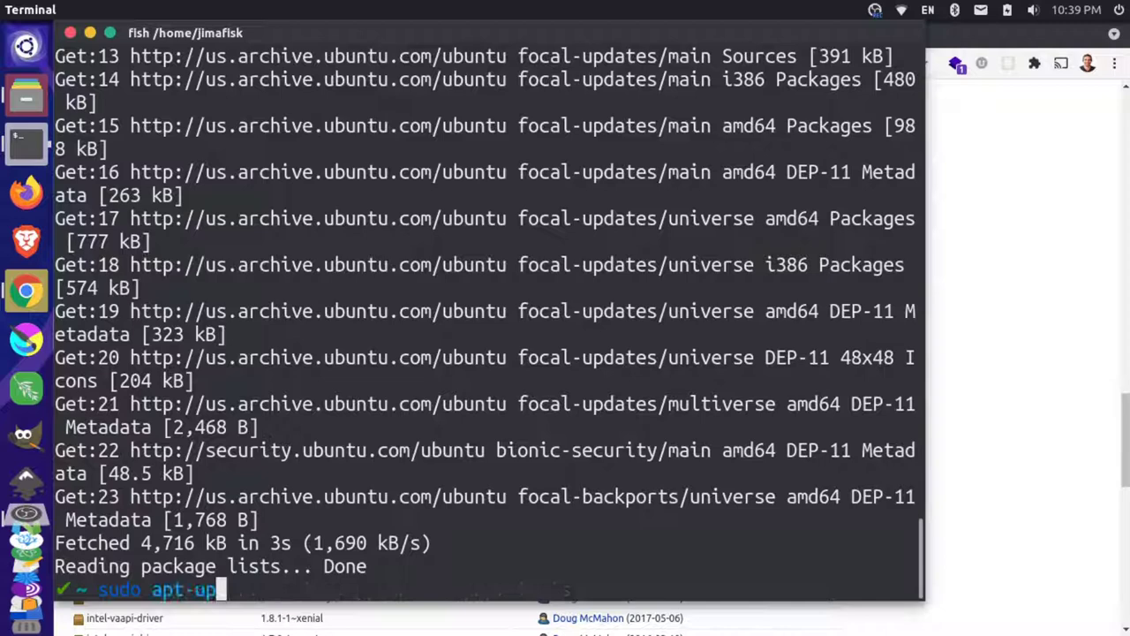
{"action": "type", "text": " update"}
{"action": "key", "text": "Return"}
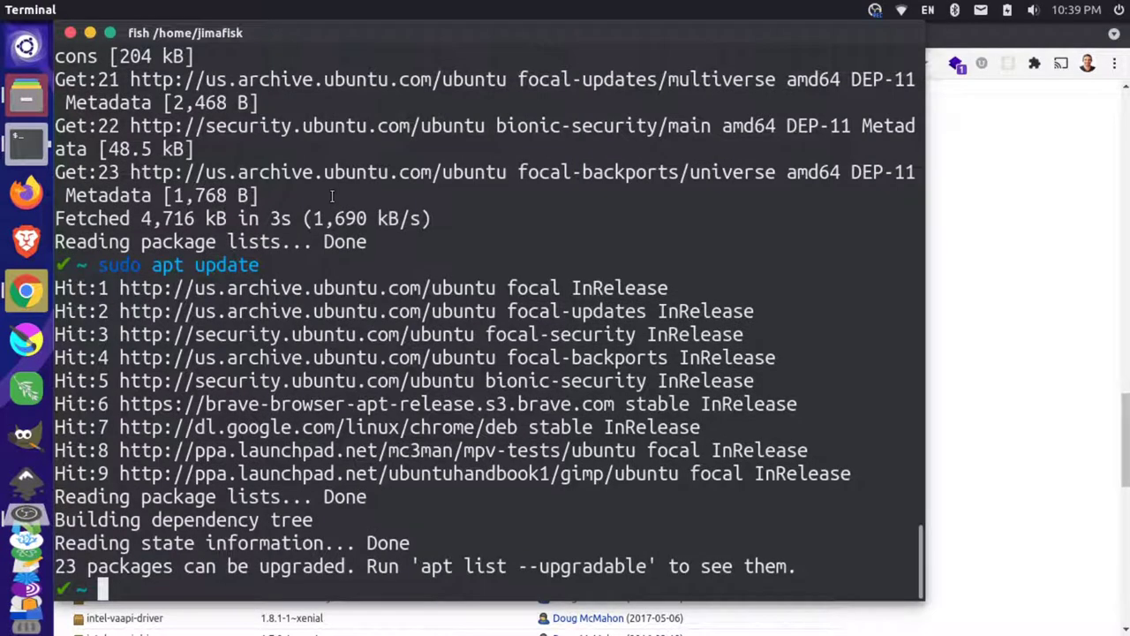
Step: Install the mpv package with "sudo apt install mpv"
{"action": "type", "text": "sudo apt "}
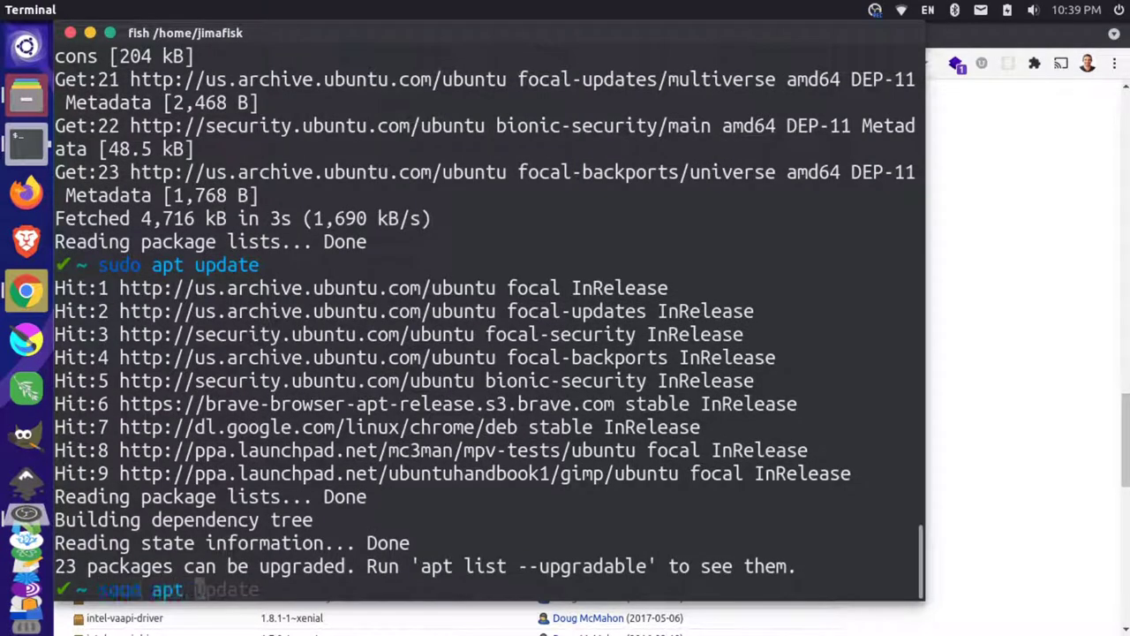
{"action": "type", "text": "install mp"}
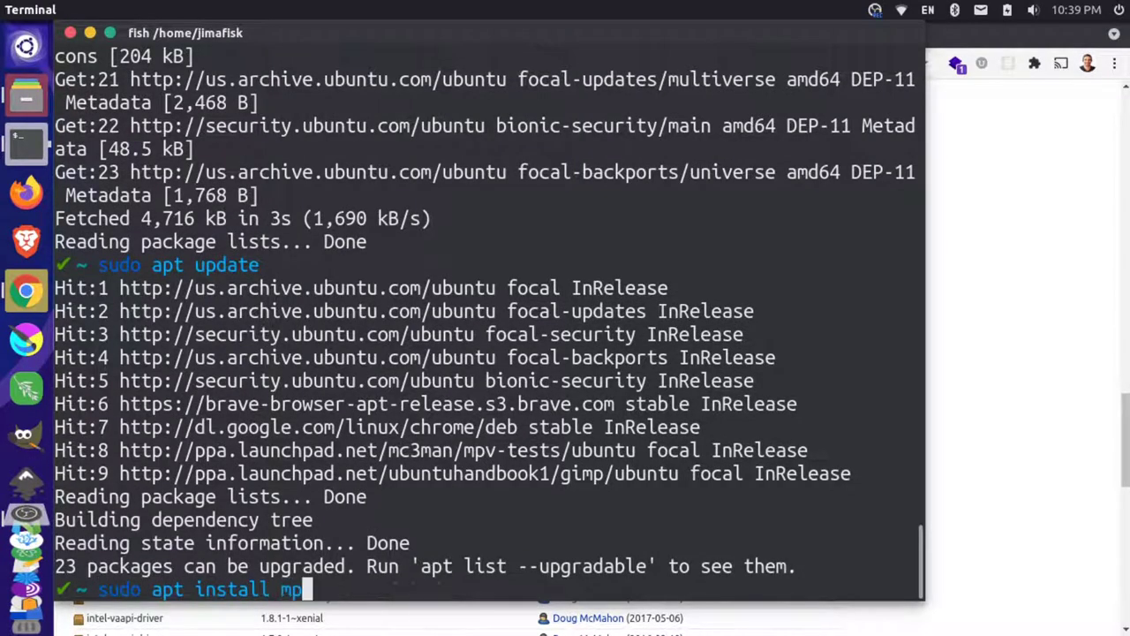
{"action": "type", "text": "v"}
{"action": "key", "text": "Return"}
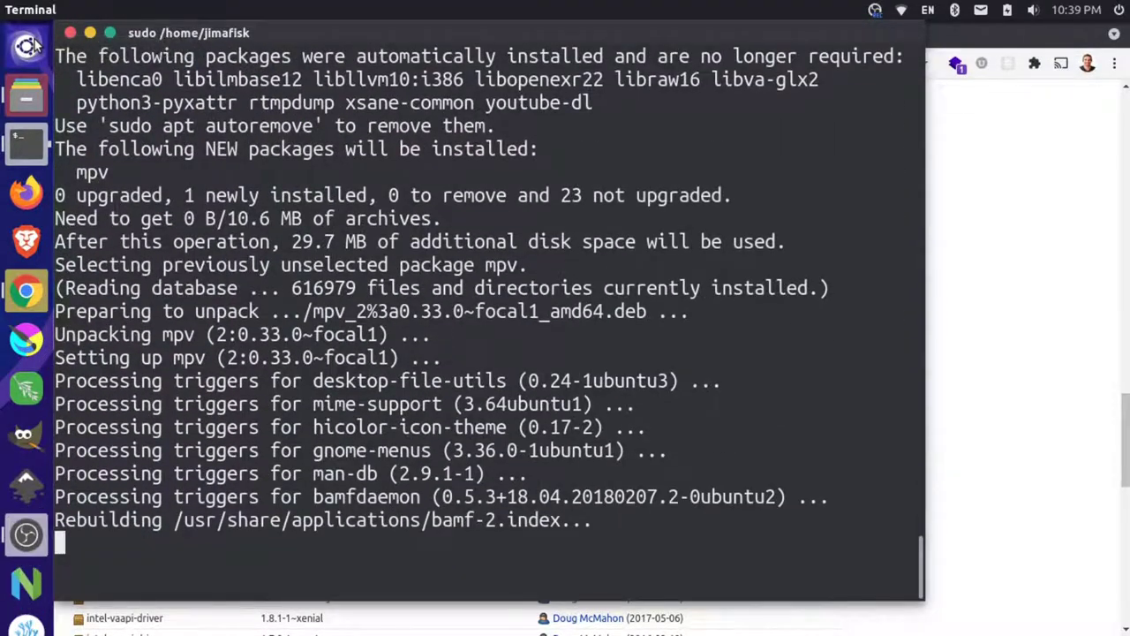
Step: Search the installed applications for "mp" and launch mpv Media Player
{"action": "left_click", "coordinate": [36, 48]}
{"action": "type", "text": "mv"}
{"action": "key", "text": "BackSpace"}
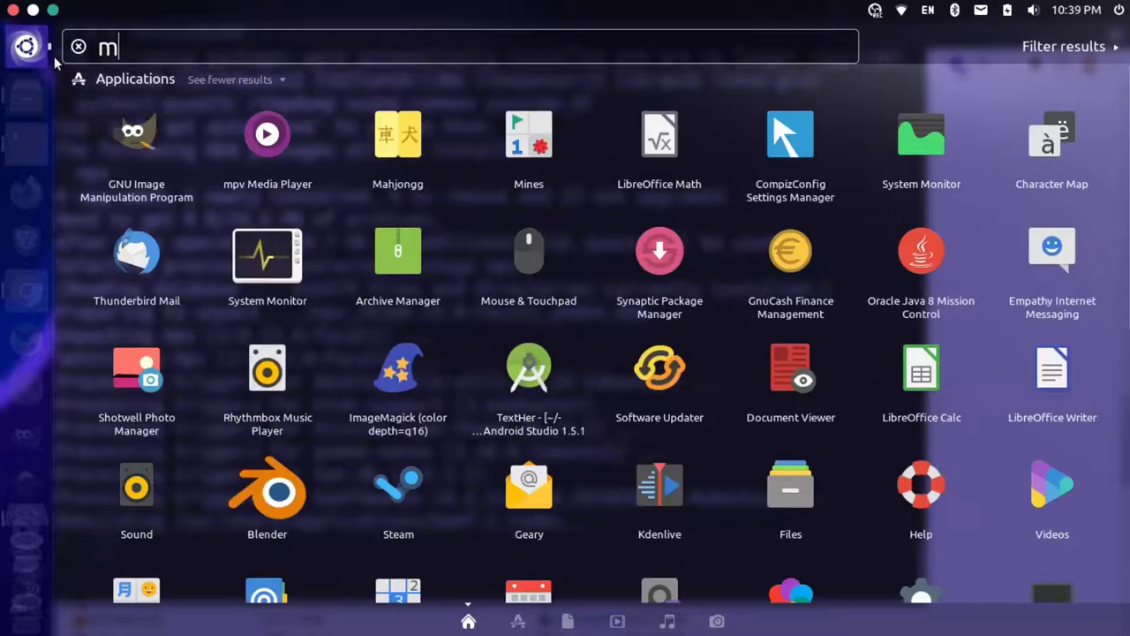
{"action": "type", "text": "p"}
{"action": "key", "text": "Return"}
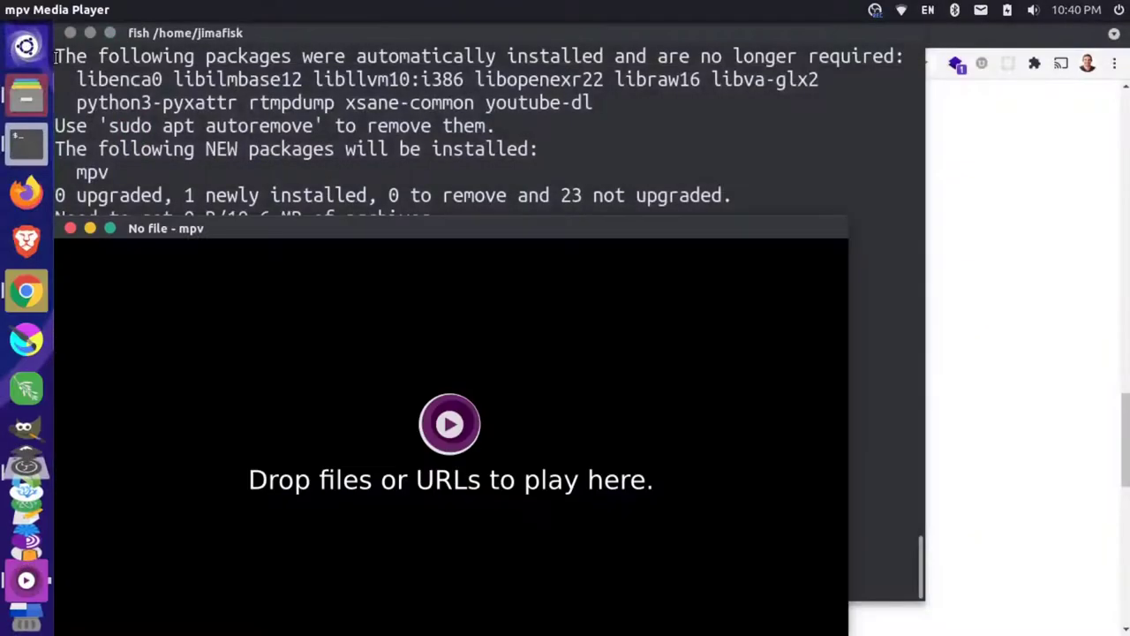
{"action": "left_click_drag", "start_coordinate": [342, 232], "coordinate": [380, 119]}
{"action": "key", "text": "alt+Tab"}
{"action": "key", "text": "alt+Tab"}
{"action": "key", "text": "alt+Tab"}
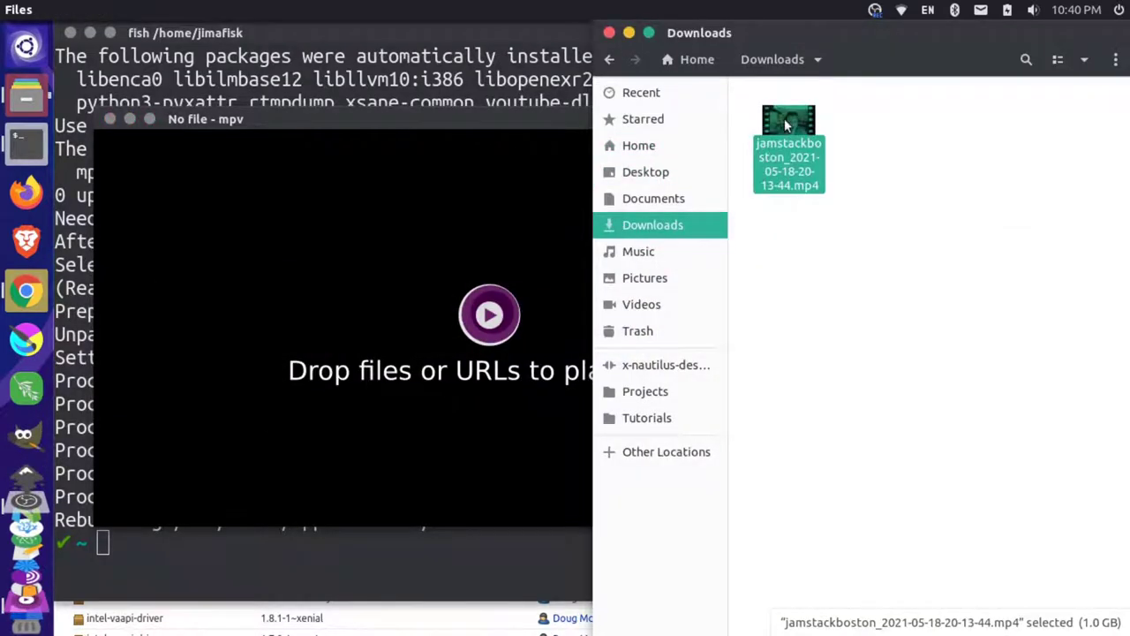
{"action": "left_click_drag", "start_coordinate": [787, 125], "coordinate": [380, 244]}
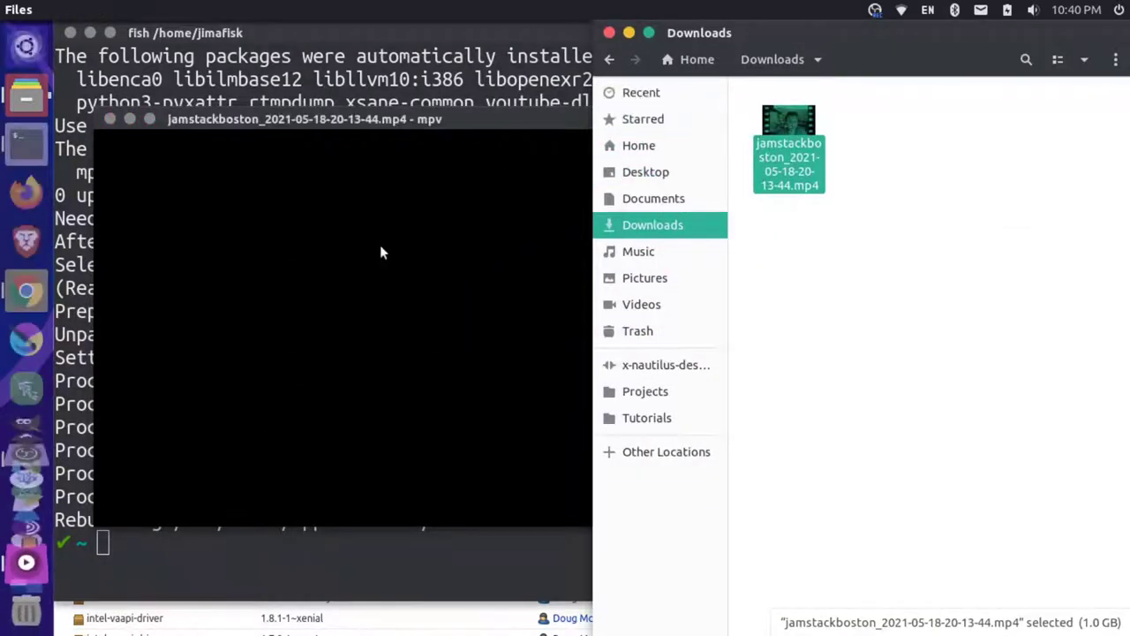
Step: Pause the video and skip repeatedly forward and backward through it in large jumps, returning to its beginning
{"action": "mouse_move", "coordinate": [71, 625]}
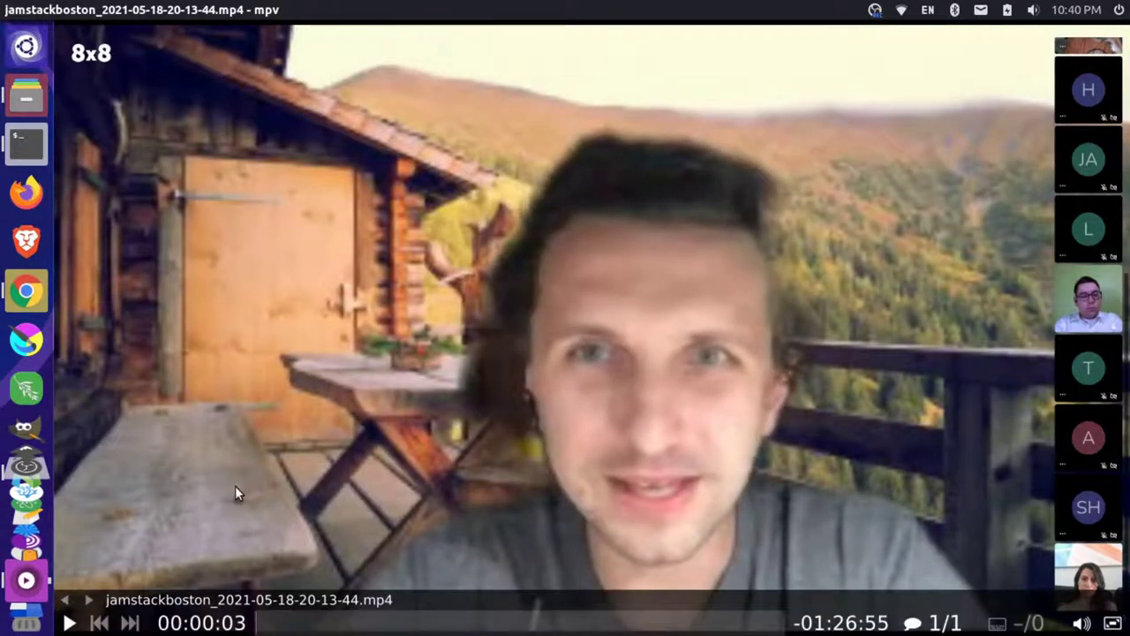
{"action": "key", "text": "Up"}
{"action": "key", "text": "Up"}
{"action": "key", "text": "Up"}
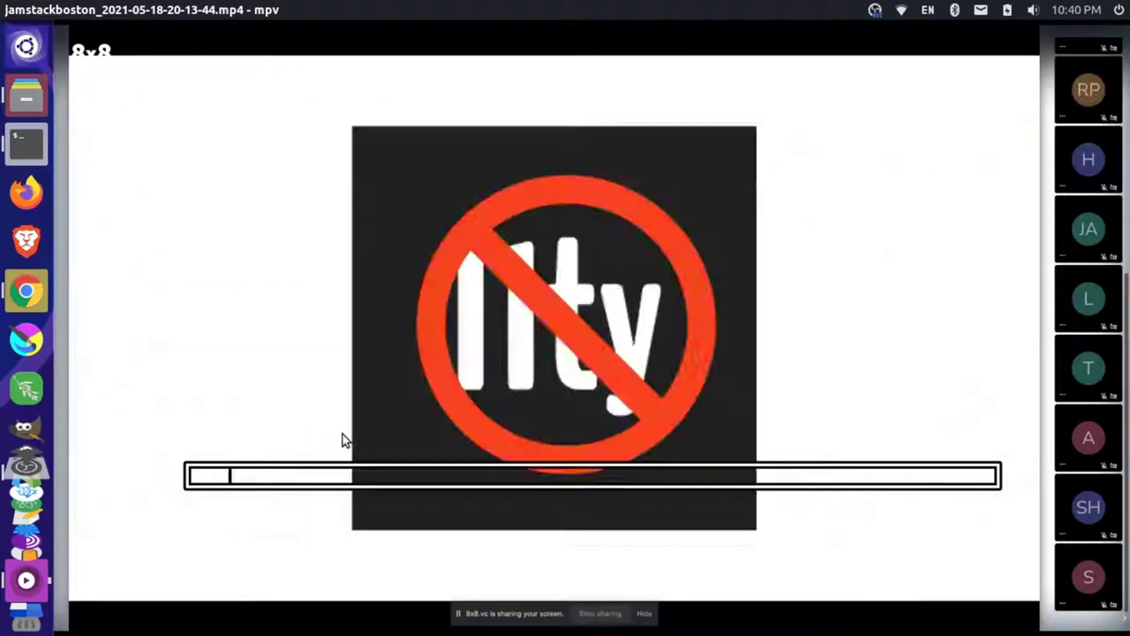
{"action": "key", "text": "Up"}
{"action": "key", "text": "Down"}
{"action": "key", "text": "Down"}
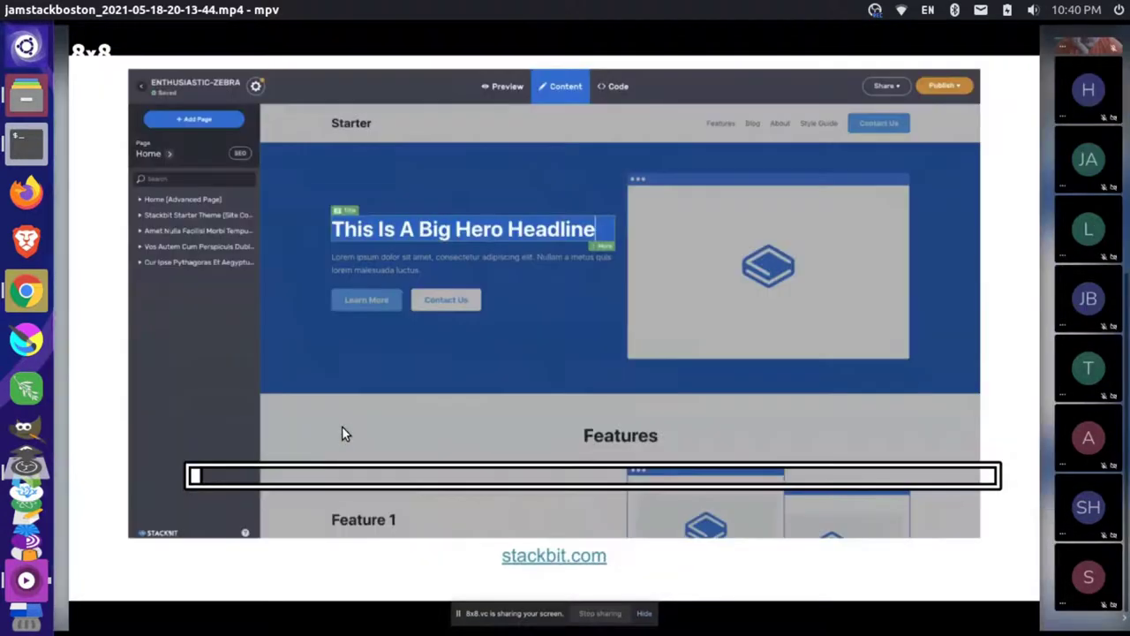
{"action": "key", "text": "Down"}
{"action": "key", "text": "Down"}
{"action": "key", "text": "Down"}
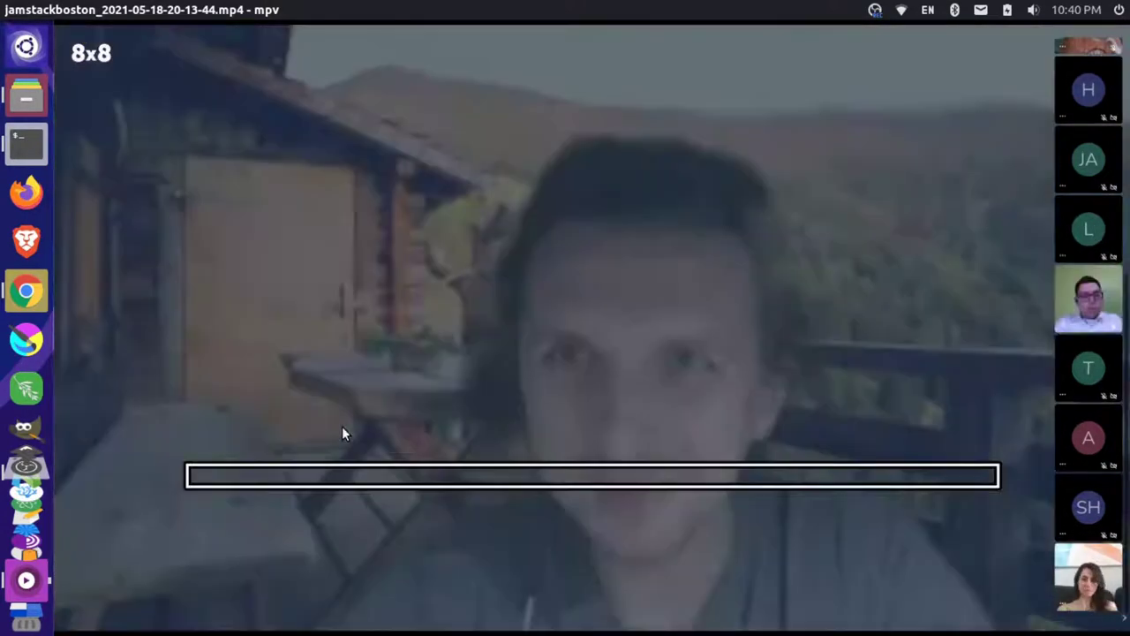
{"action": "key", "text": "Up"}
{"action": "key", "text": "Up"}
{"action": "key", "text": "Up"}
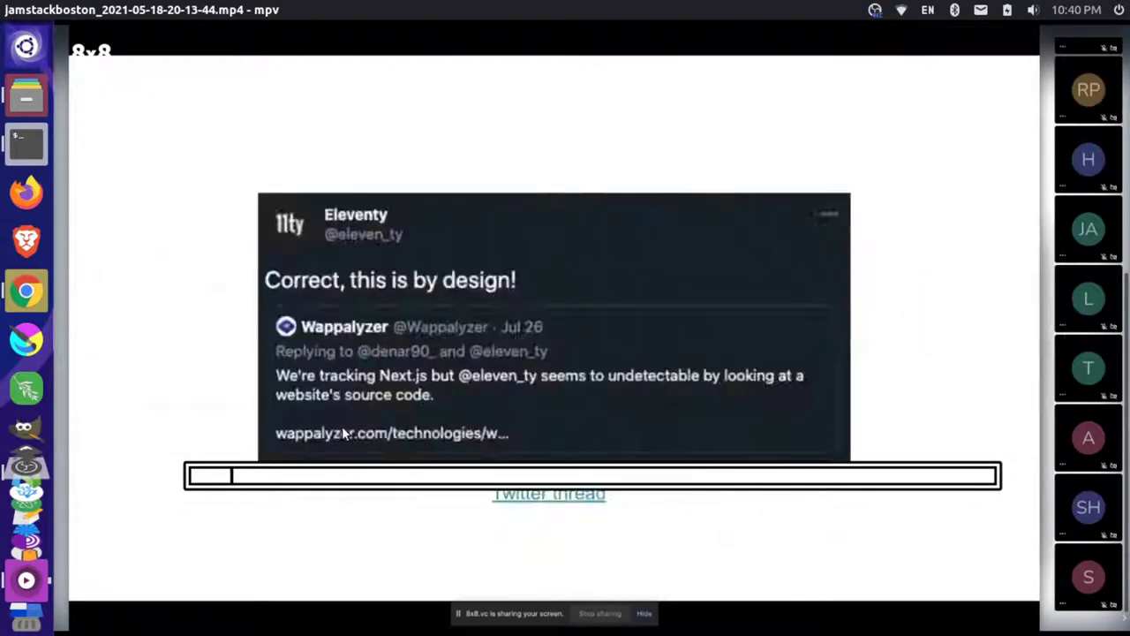
{"action": "key", "text": "Down"}
{"action": "key", "text": "Down"}
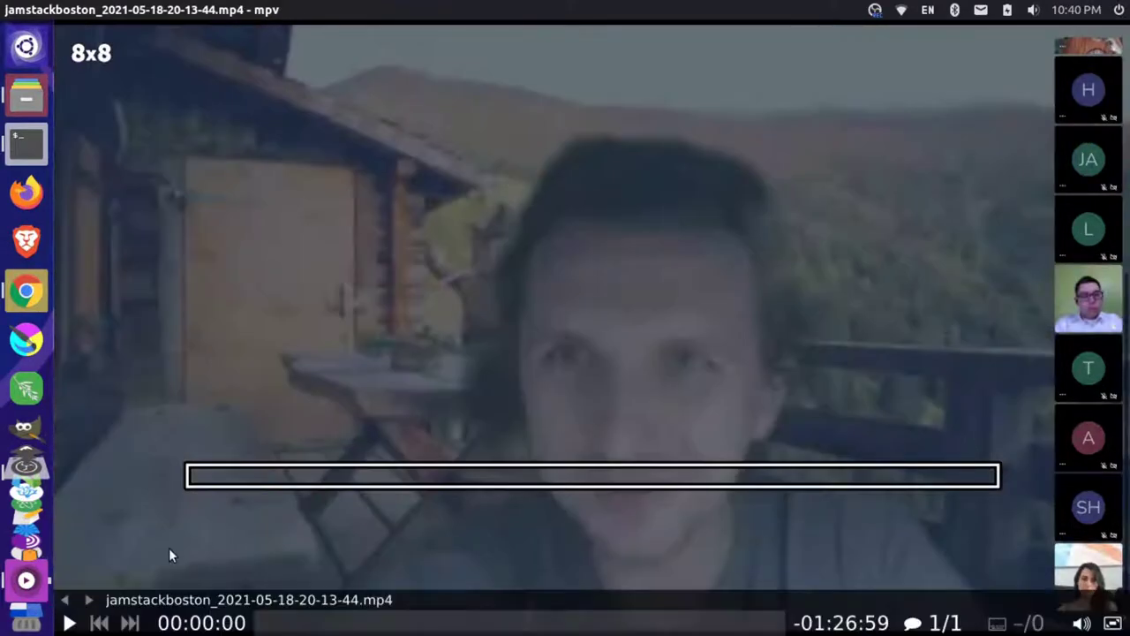
Step: Resume playback and test seeking with large jumps forward, followed by small jumps forward and backward
{"action": "left_click", "coordinate": [78, 622]}
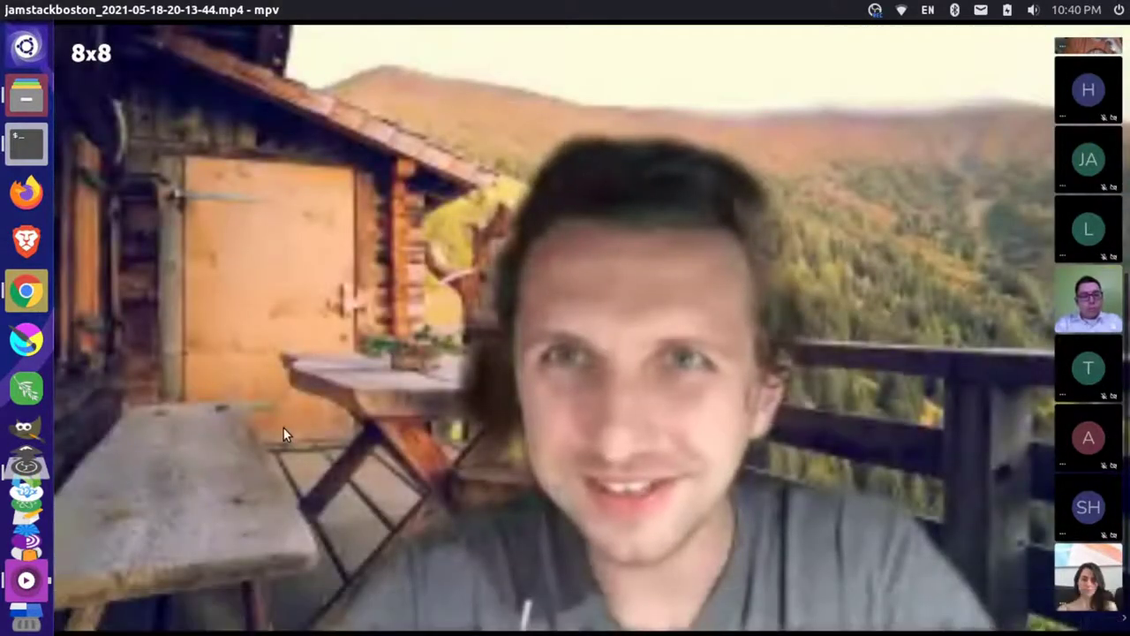
{"action": "key", "text": "Up"}
{"action": "key", "text": "Up"}
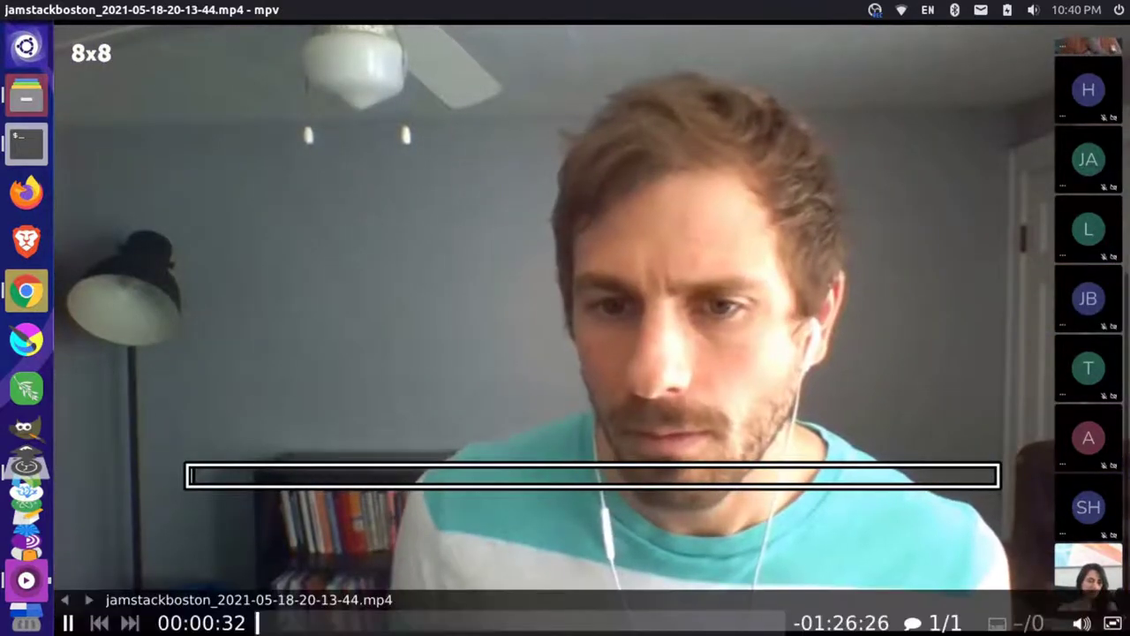
{"action": "key", "text": "Right"}
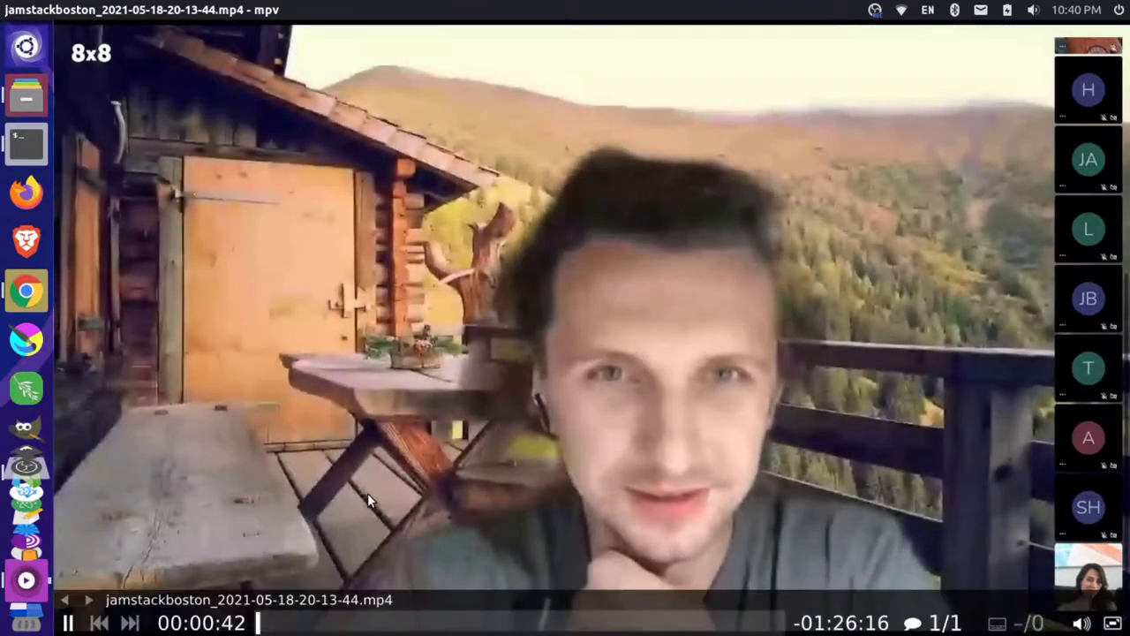
{"action": "key", "text": "Right"}
{"action": "key", "text": "Right"}
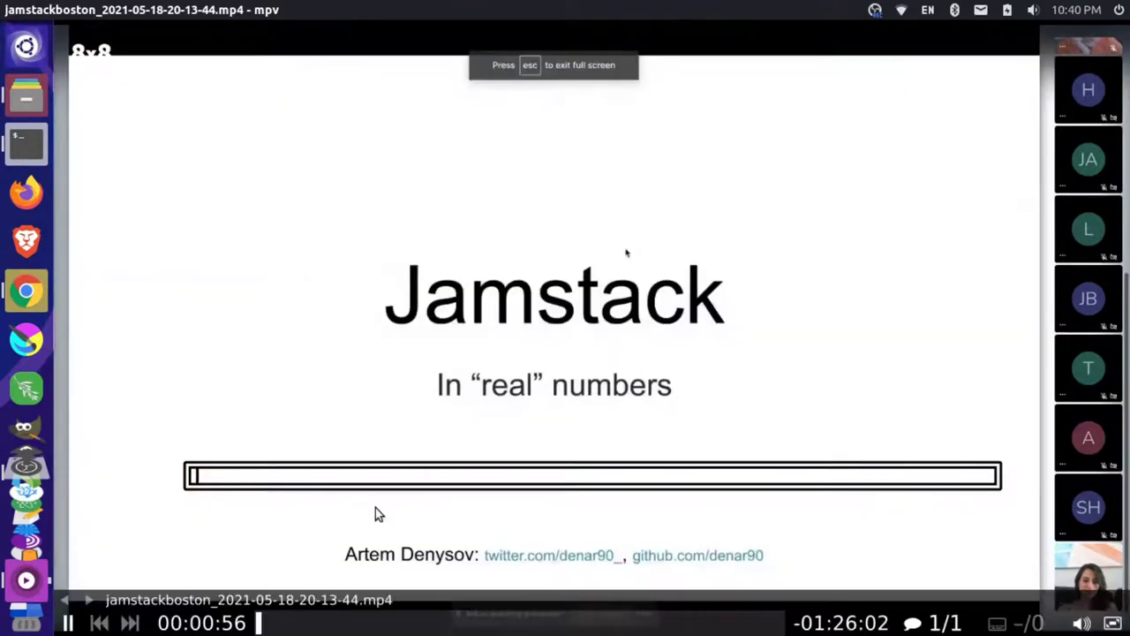
{"action": "key", "text": "Right"}
{"action": "key", "text": "Right"}
{"action": "key", "text": "Left"}
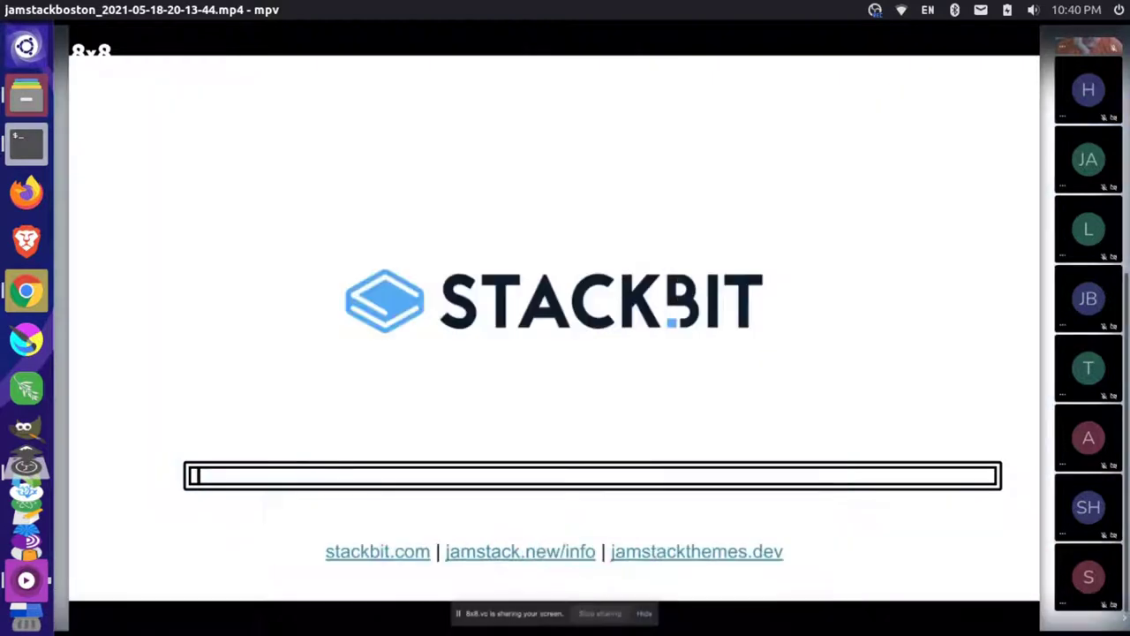
{"action": "key", "text": "Left"}
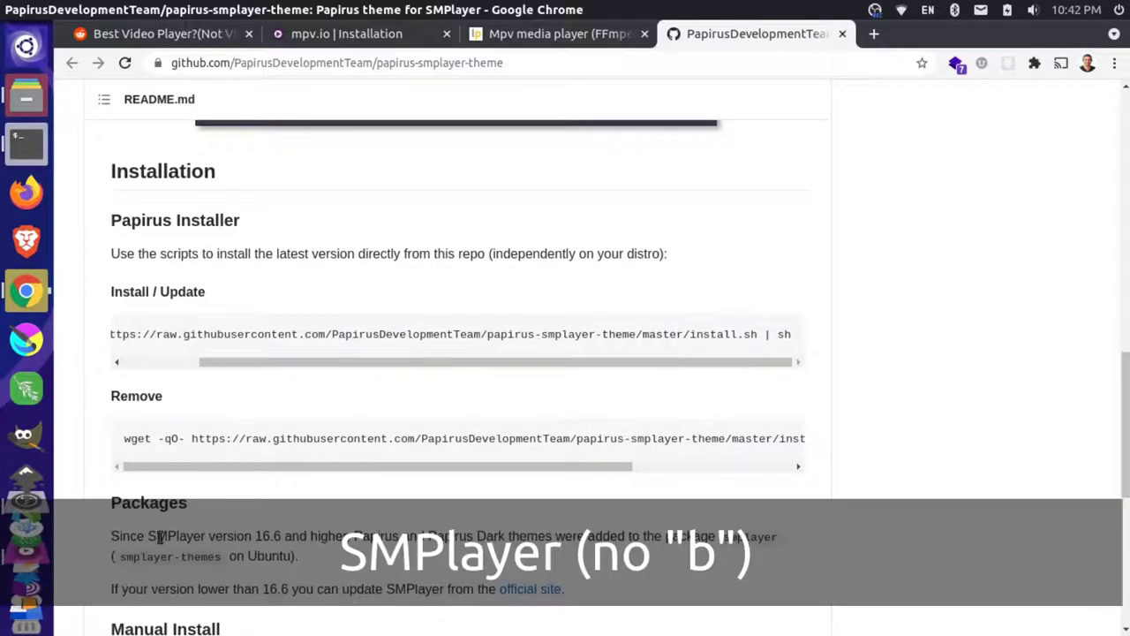
Step: Highlight the SMPlayer name in the Papirus theme's README and open SMPlayer's official site link in a separate tab
{"action": "left_click_drag", "start_coordinate": [148, 536], "coordinate": [205, 539]}
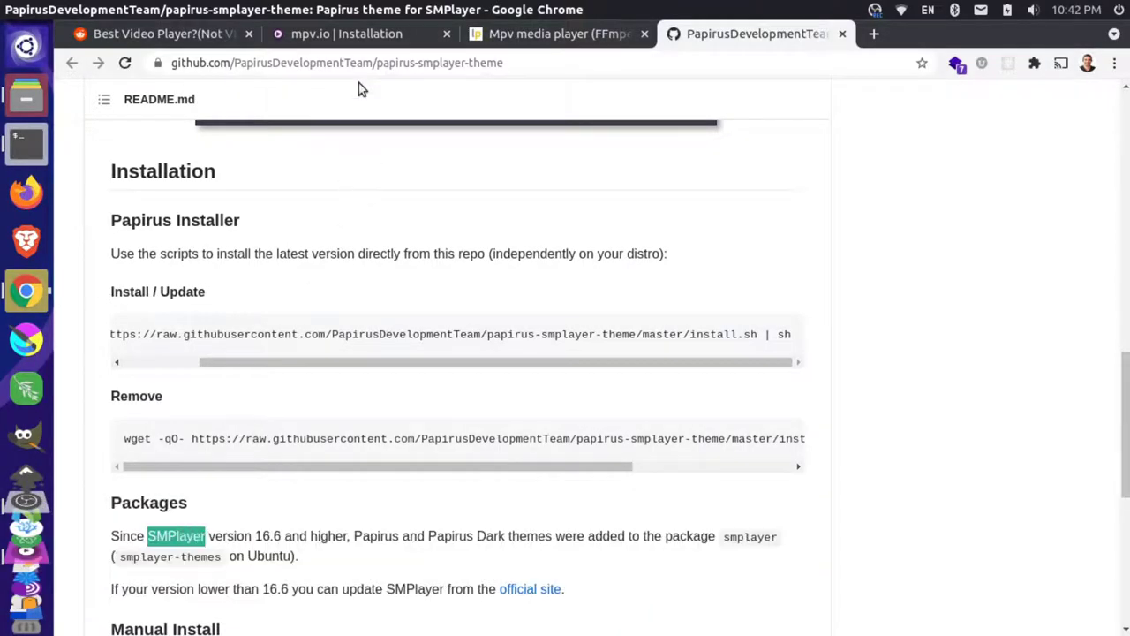
{"action": "middle_click", "coordinate": [530, 588]}
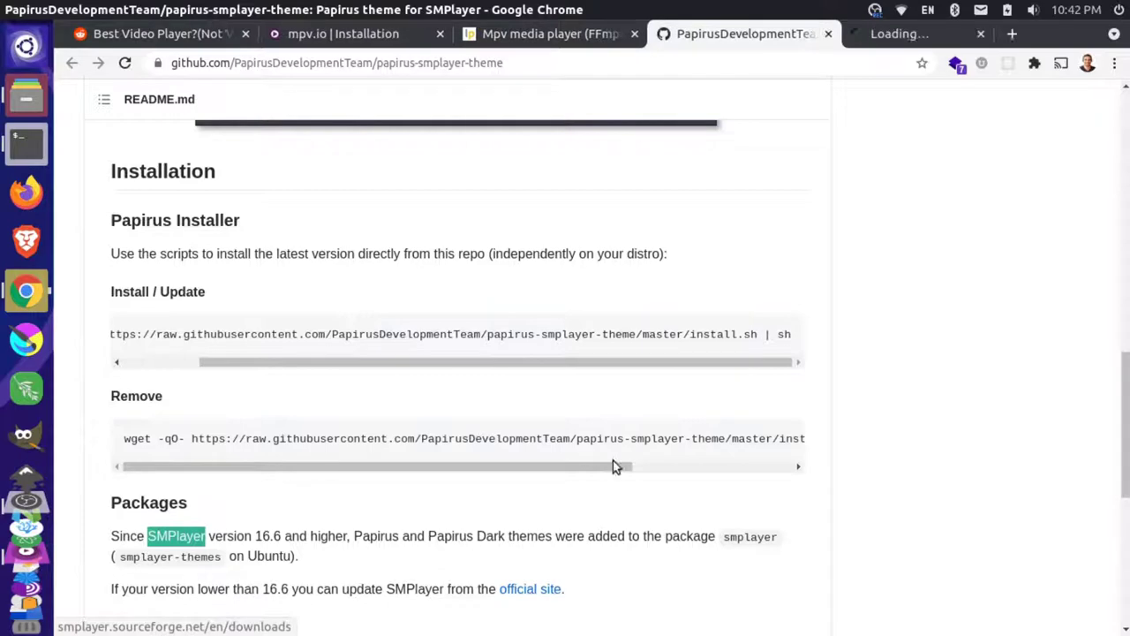
{"action": "left_click", "coordinate": [880, 41]}
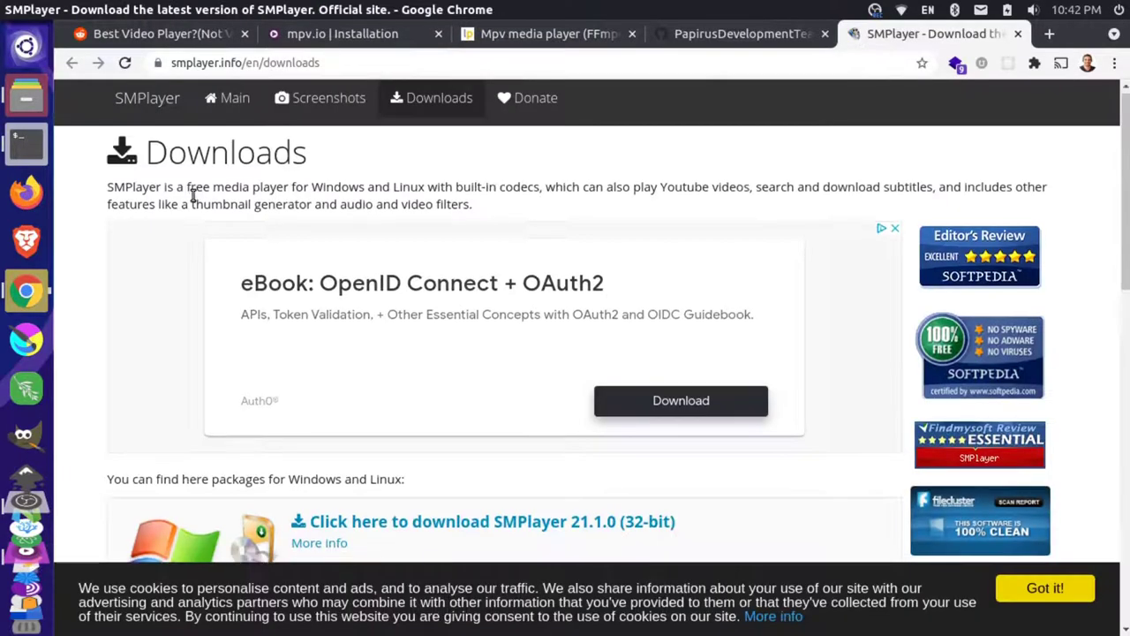
Step: Find Packages for Ubuntu on SMPlayer's Downloads page and copy the command "sudo add-apt-repository ppa:rvm/smplayer"
{"action": "scroll", "coordinate": [194, 194], "scroll_direction": "down", "scroll_amount": 5}
{"action": "scroll", "coordinate": [200, 194], "scroll_direction": "down", "scroll_amount": 4}
{"action": "scroll", "coordinate": [202, 197], "scroll_direction": "down", "scroll_amount": 2}
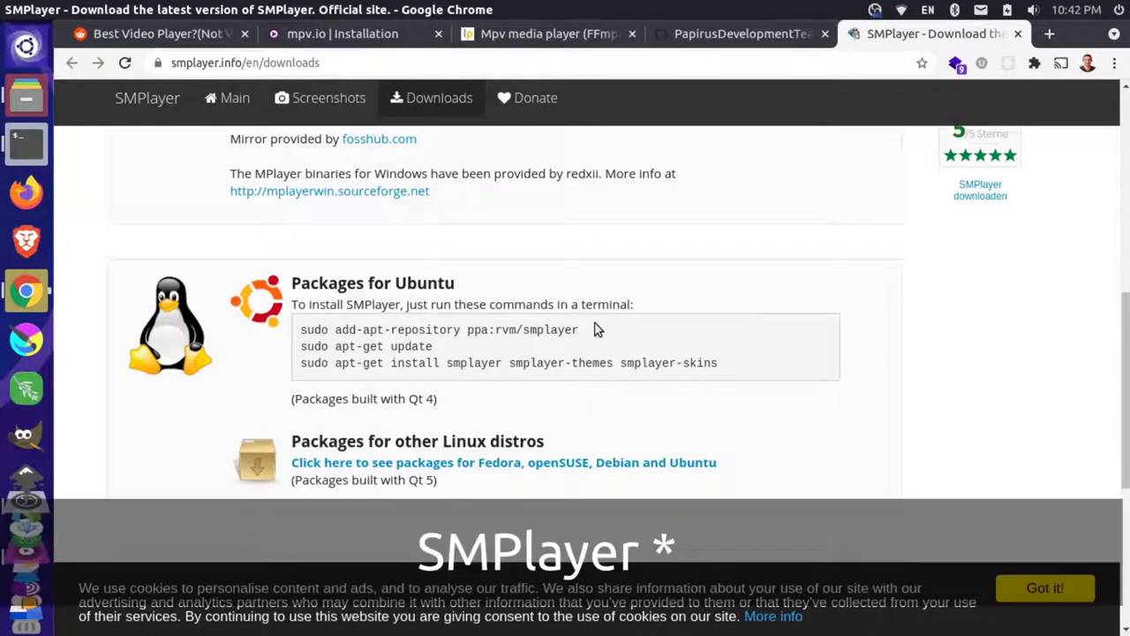
{"action": "triple_click", "coordinate": [464, 325]}
{"action": "key", "text": "ctrl+c"}
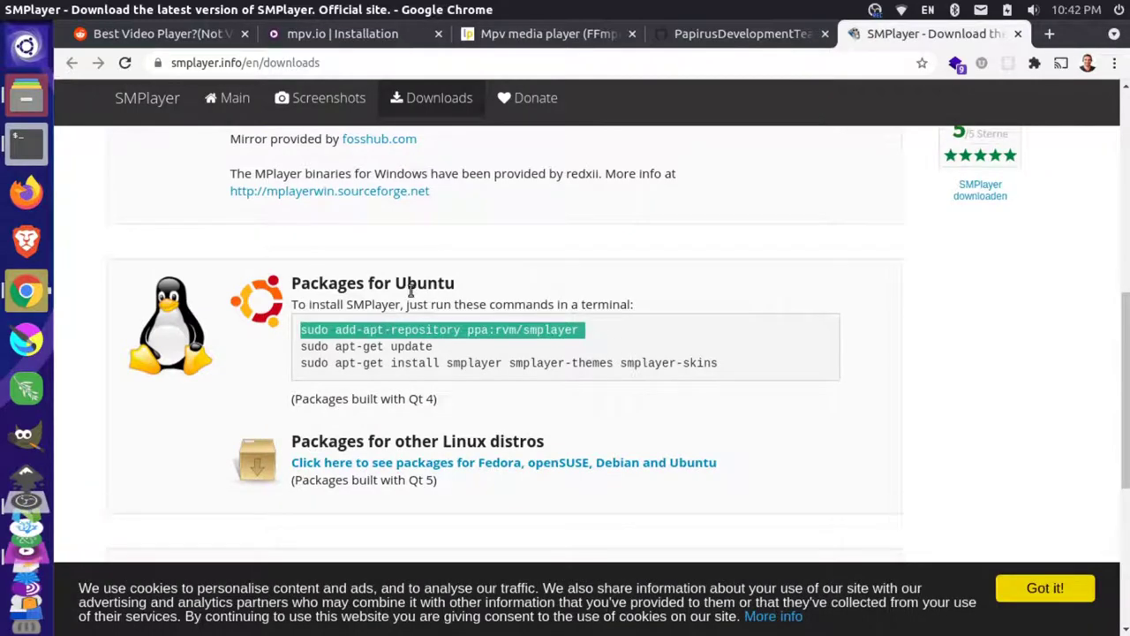
Step: Switch to the Terminal, clear it, and add the ppa:rvm/smplayer repository with the copied command, accepting the addition
{"action": "key", "text": "alt+Tab"}
{"action": "key", "text": "alt+Tab"}
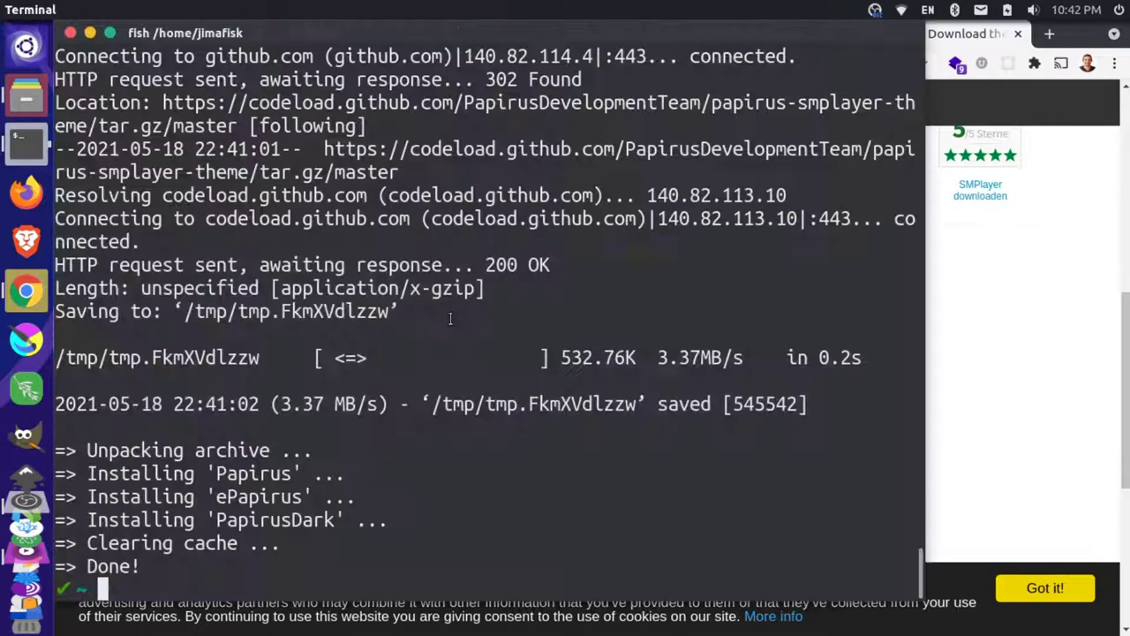
{"action": "key", "text": "ctrl+l"}
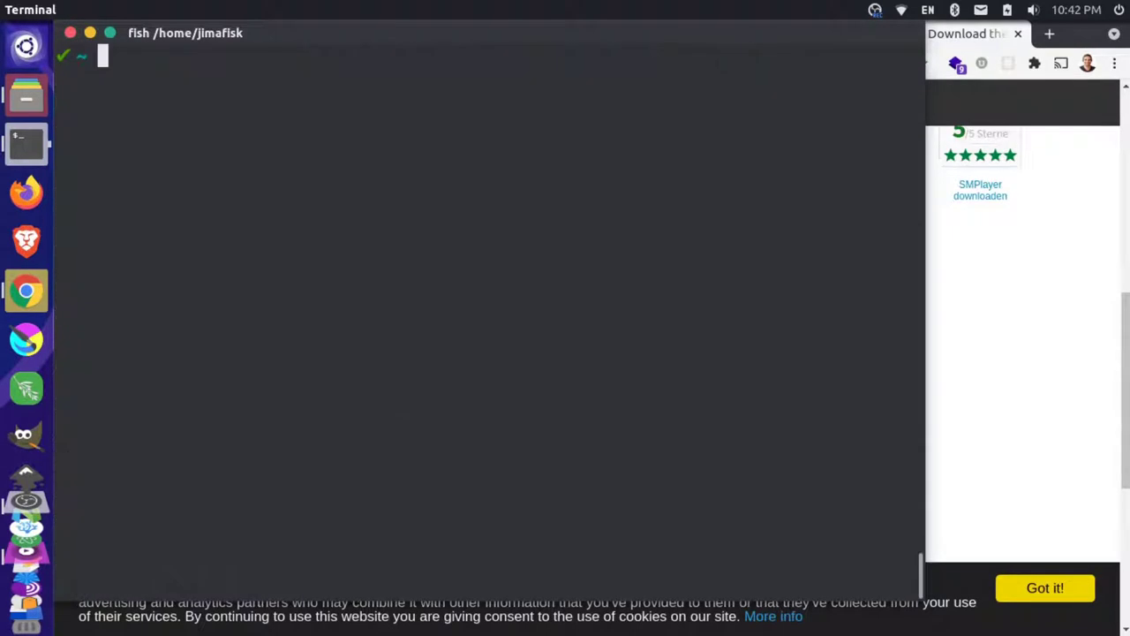
{"action": "key", "text": "ctrl+shift+v"}
{"action": "key", "text": "Return"}
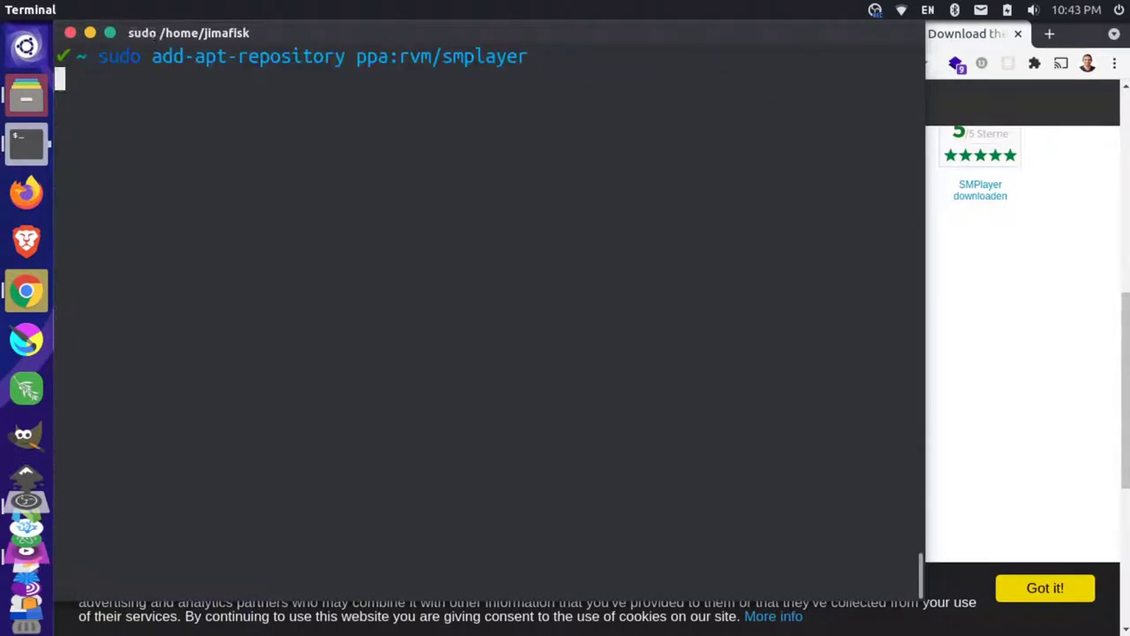
{"action": "key", "text": "Return"}
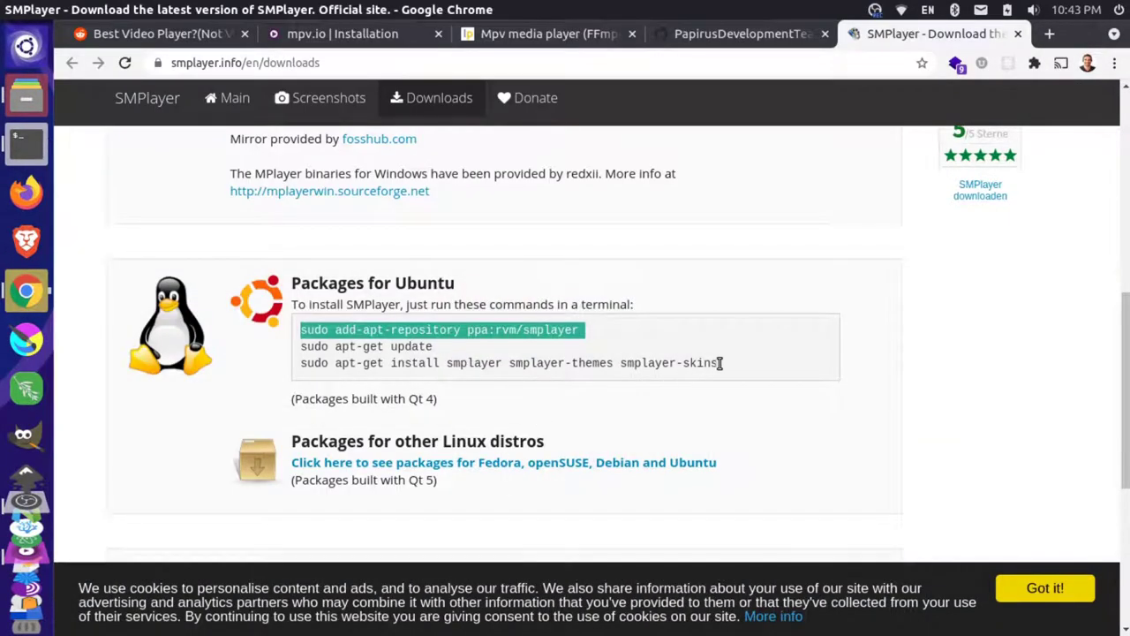
Step: Copy the command "sudo apt-get install smplayer smplayer-themes smplayer-skins" from the Ubuntu instructions and return to the Terminal
{"action": "left_click_drag", "start_coordinate": [721, 363], "coordinate": [307, 385]}
{"action": "key", "text": "ctrl+c"}
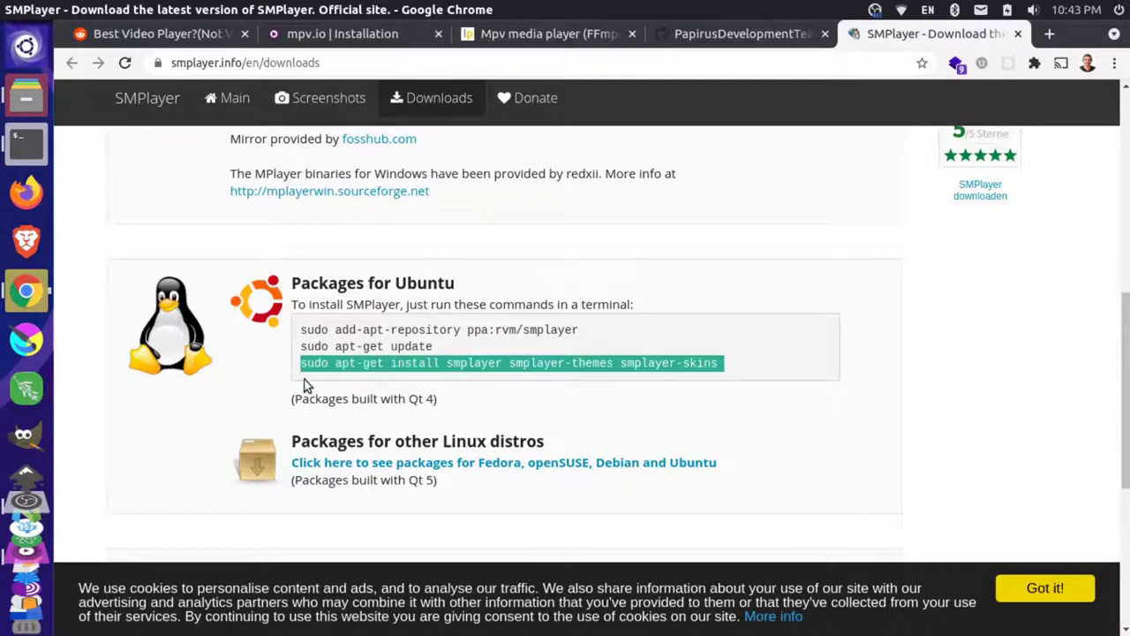
{"action": "key", "text": "alt+Tab"}
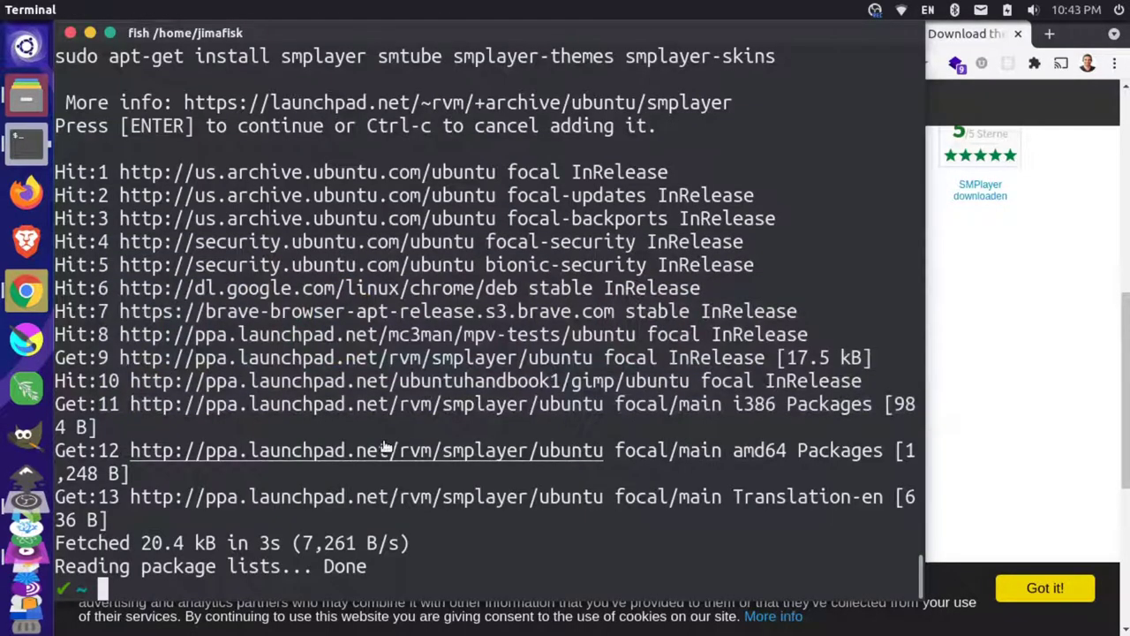
Step: Refresh the package lists with "sudo apt update" after adding the SMPlayer repository
{"action": "type", "text": "sudo apt "}
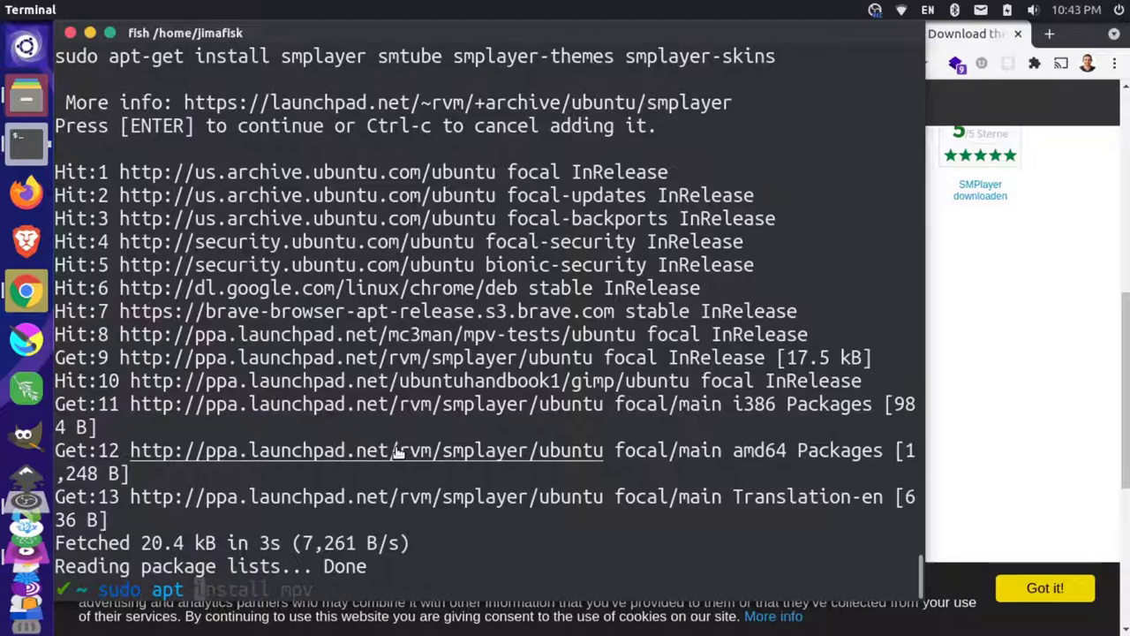
{"action": "type", "text": "update"}
{"action": "key", "text": "Return"}
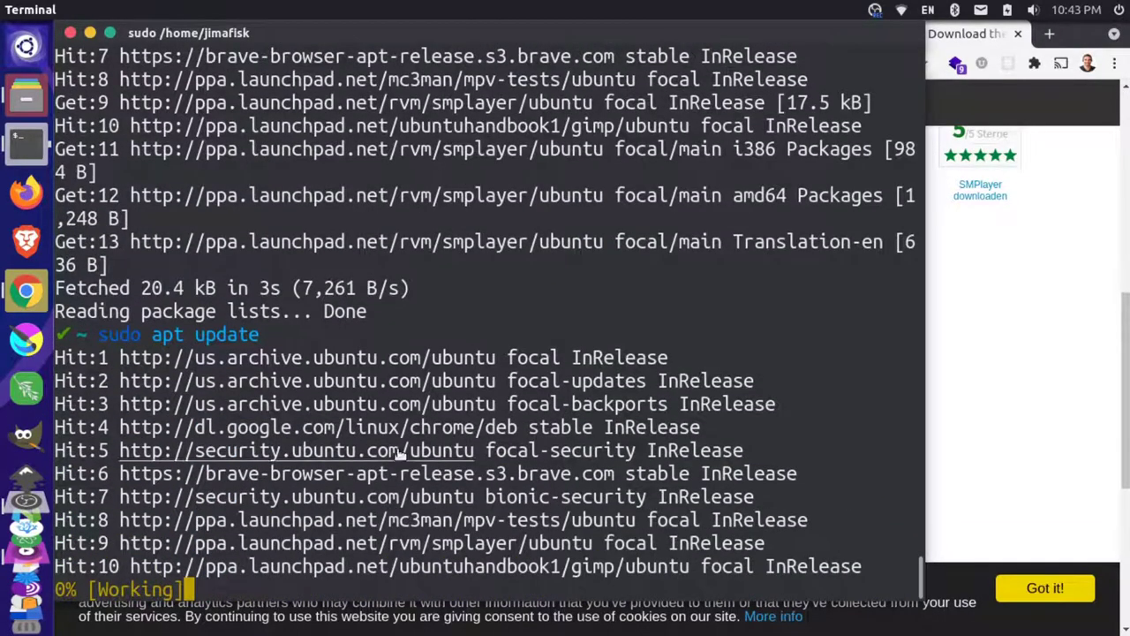
Step: Install smplayer, smplayer-themes and smplayer-skins using the copied apt-get command, answering y to continue
{"action": "key", "text": "ctrl+shift+v"}
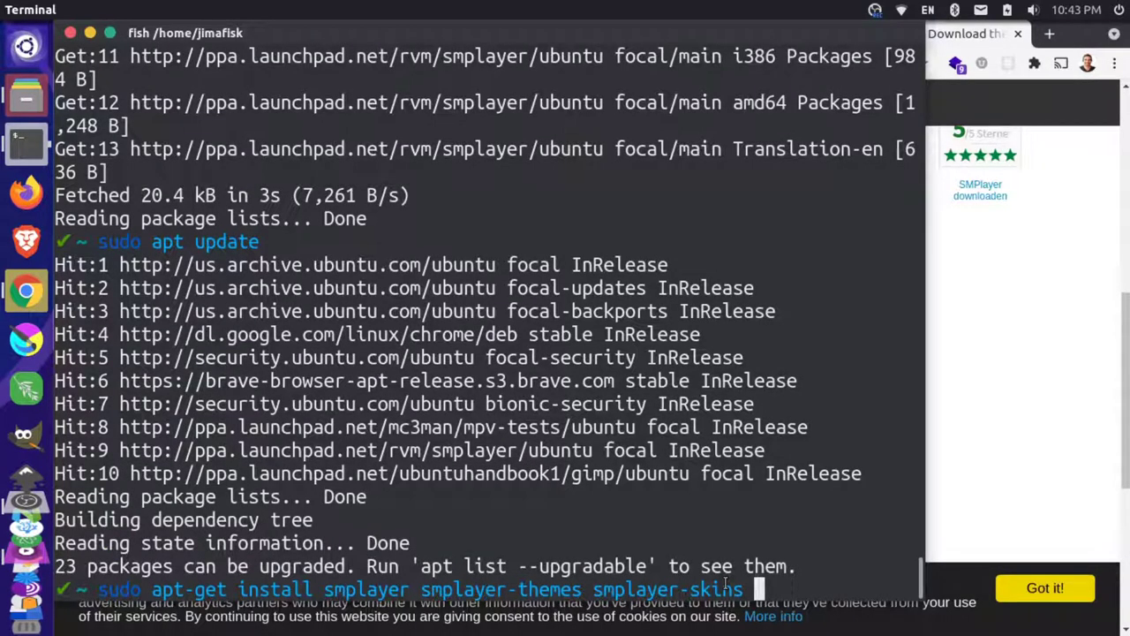
{"action": "key", "text": "Return"}
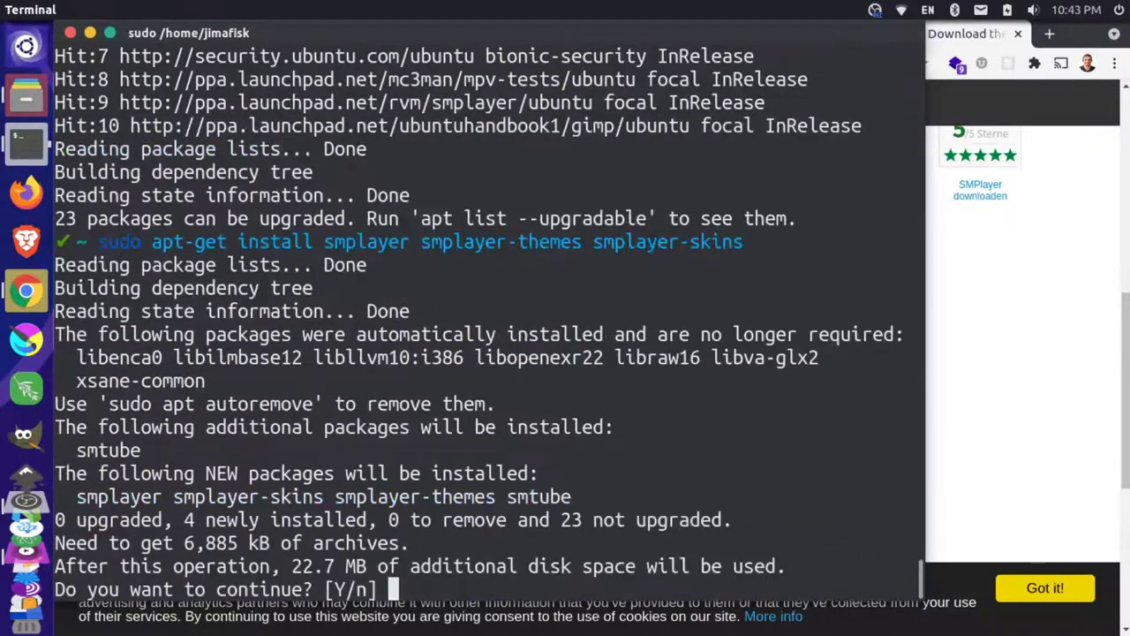
{"action": "type", "text": "y"}
{"action": "key", "text": "Return"}
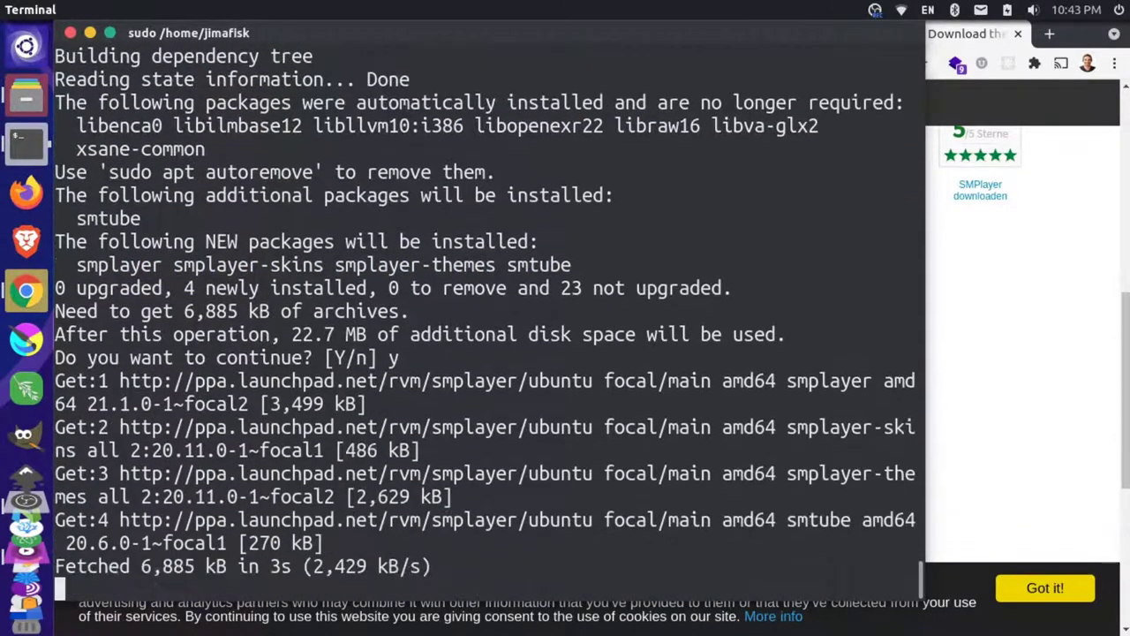
Step: Find SMPlayer in the application launcher using "sm", launch it, and shift its window slightly away from the dock
{"action": "left_click", "coordinate": [27, 50]}
{"action": "type", "text": "sm"}
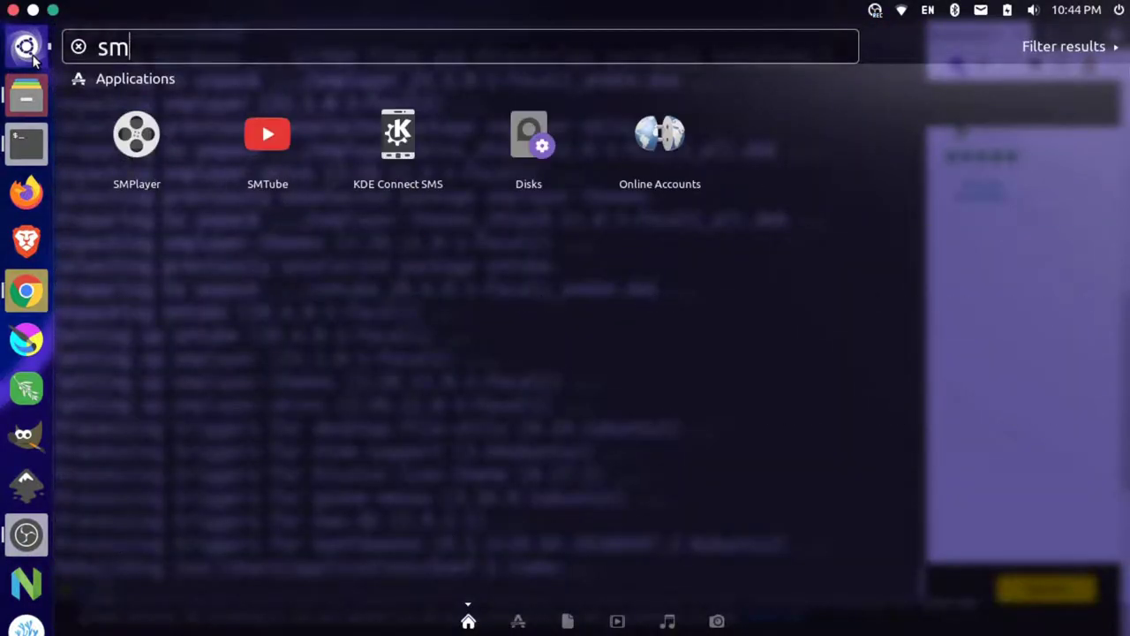
{"action": "key", "text": "Return"}
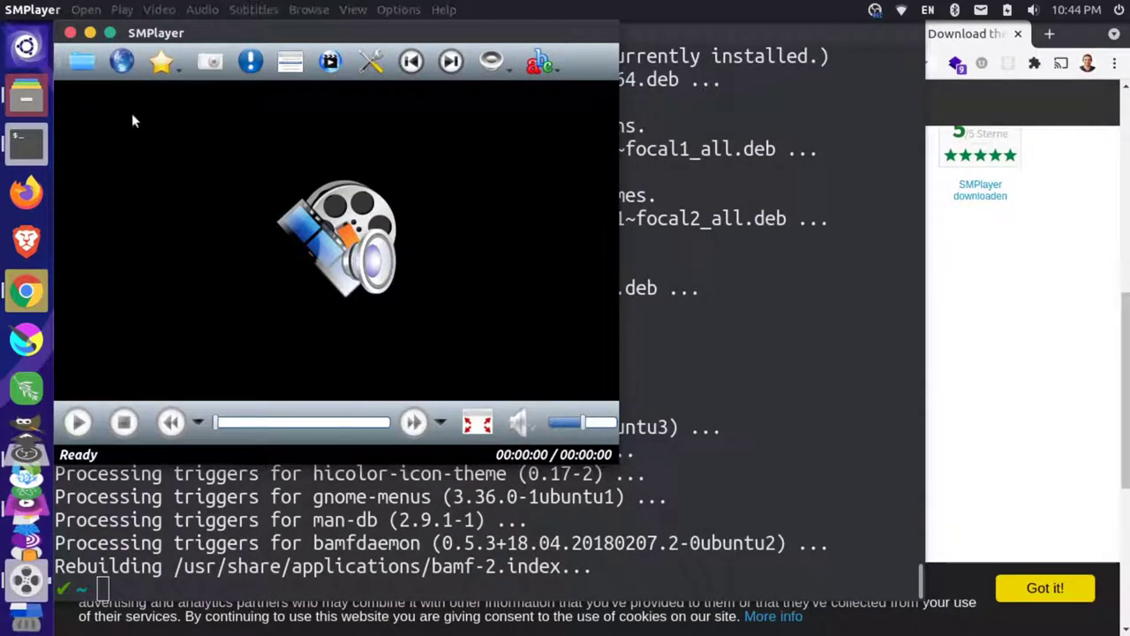
{"action": "left_click_drag", "start_coordinate": [213, 59], "coordinate": [232, 59]}
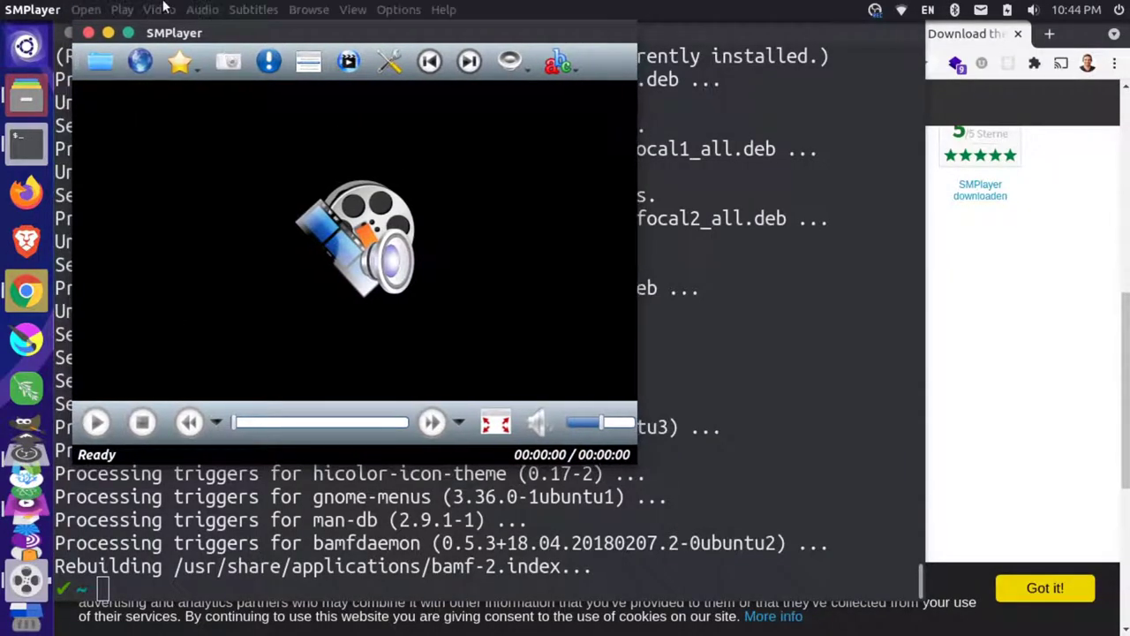
Step: Open the SMPlayer preferences and check the path configured for the multimedia engine
{"action": "left_click", "coordinate": [393, 10]}
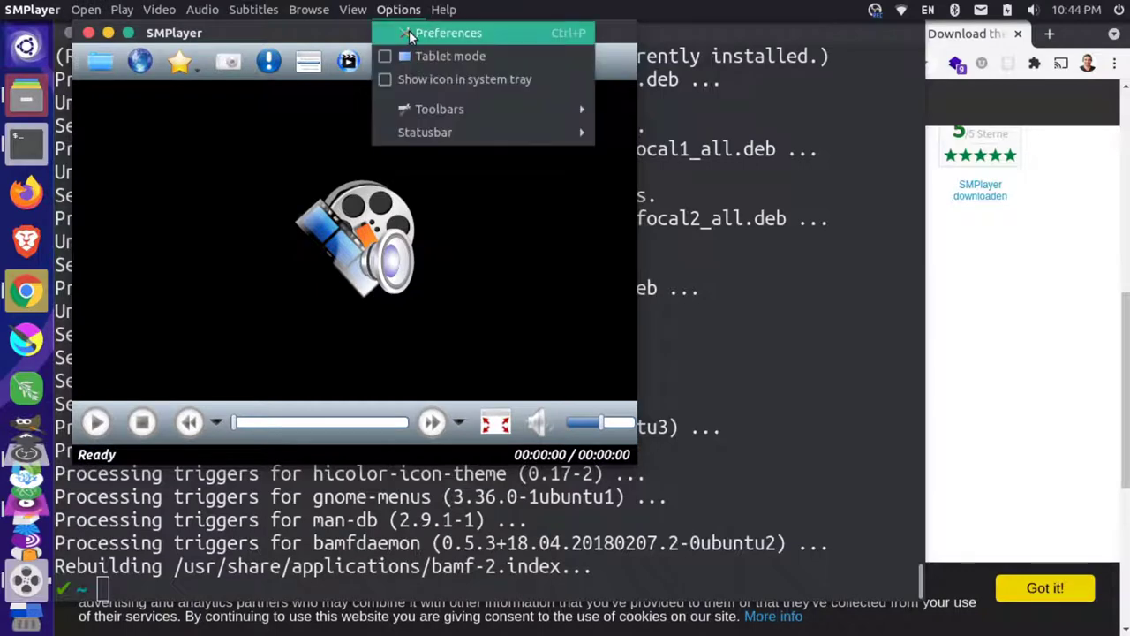
{"action": "left_click", "coordinate": [409, 33]}
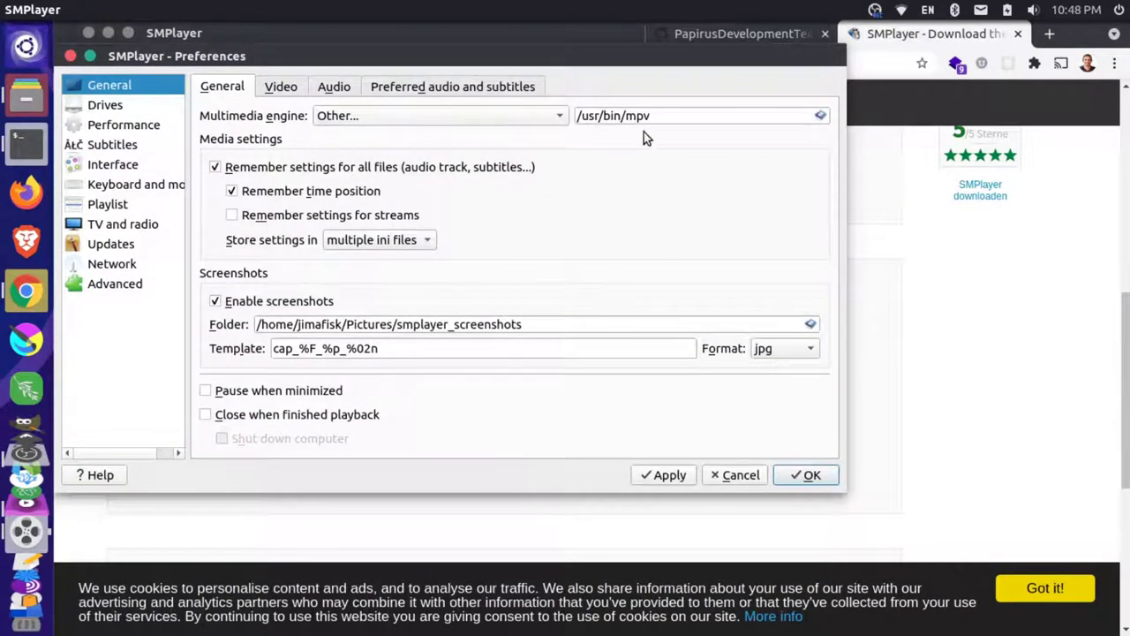
{"action": "left_click_drag", "start_coordinate": [656, 123], "coordinate": [634, 120]}
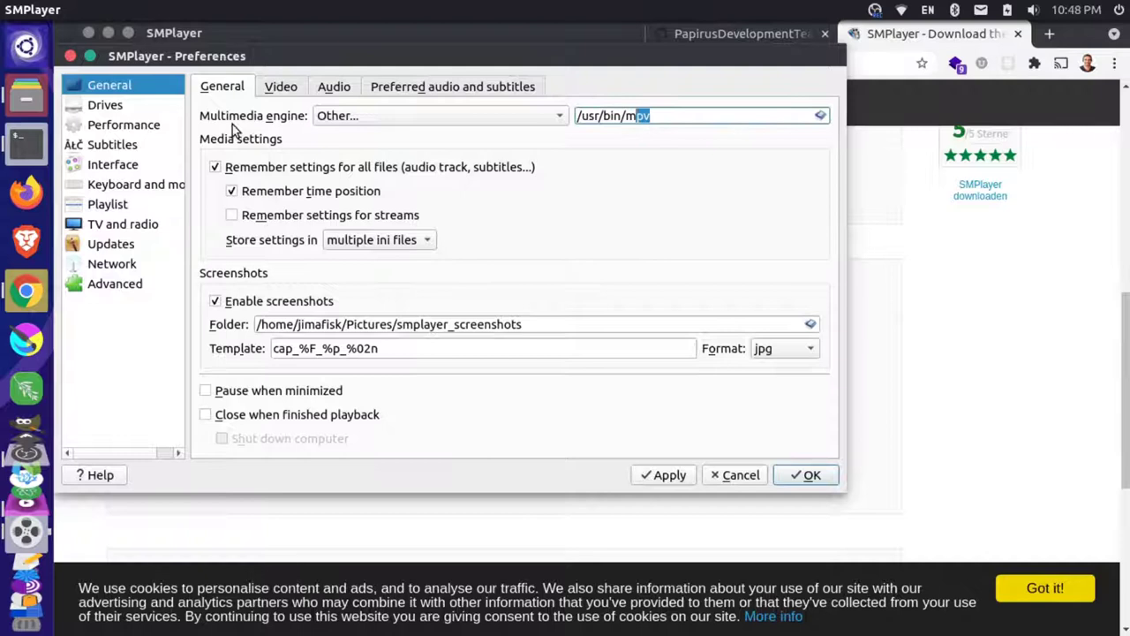
Step: Set the GUI to Skinnable GUI in the Interface preferences
{"action": "left_click", "coordinate": [126, 167]}
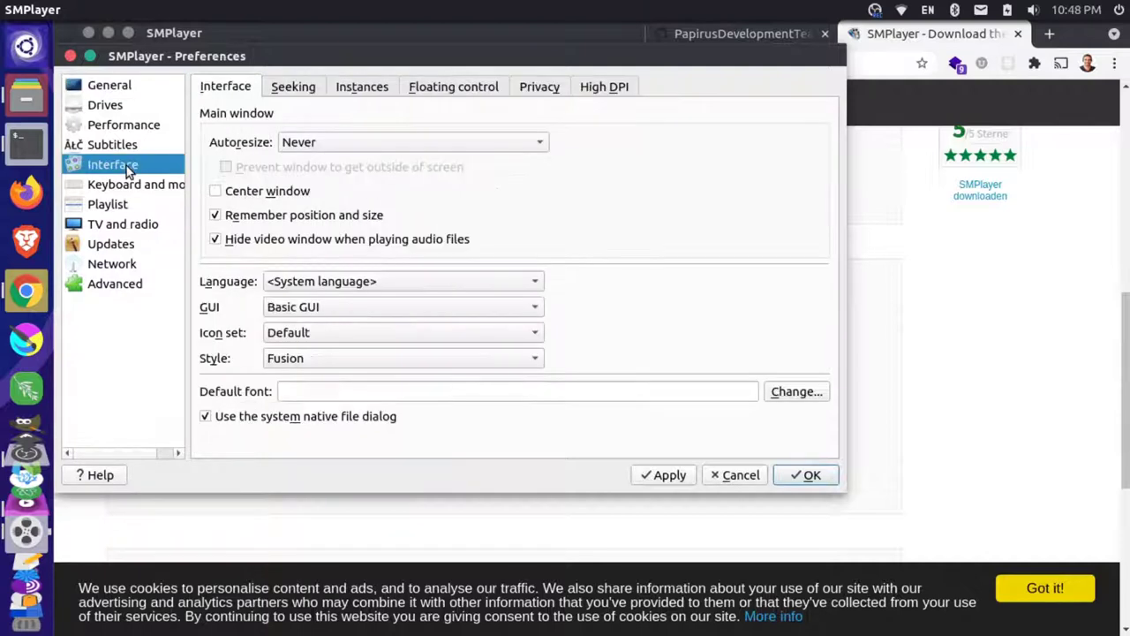
{"action": "left_click", "coordinate": [381, 310]}
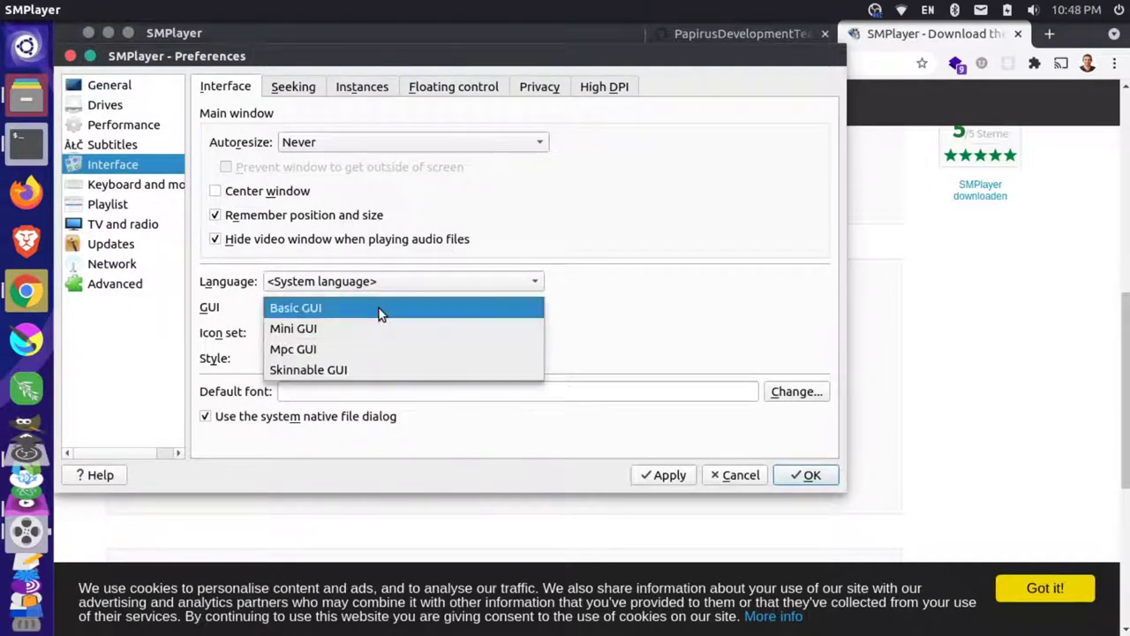
{"action": "left_click", "coordinate": [380, 309]}
{"action": "left_click", "coordinate": [363, 311]}
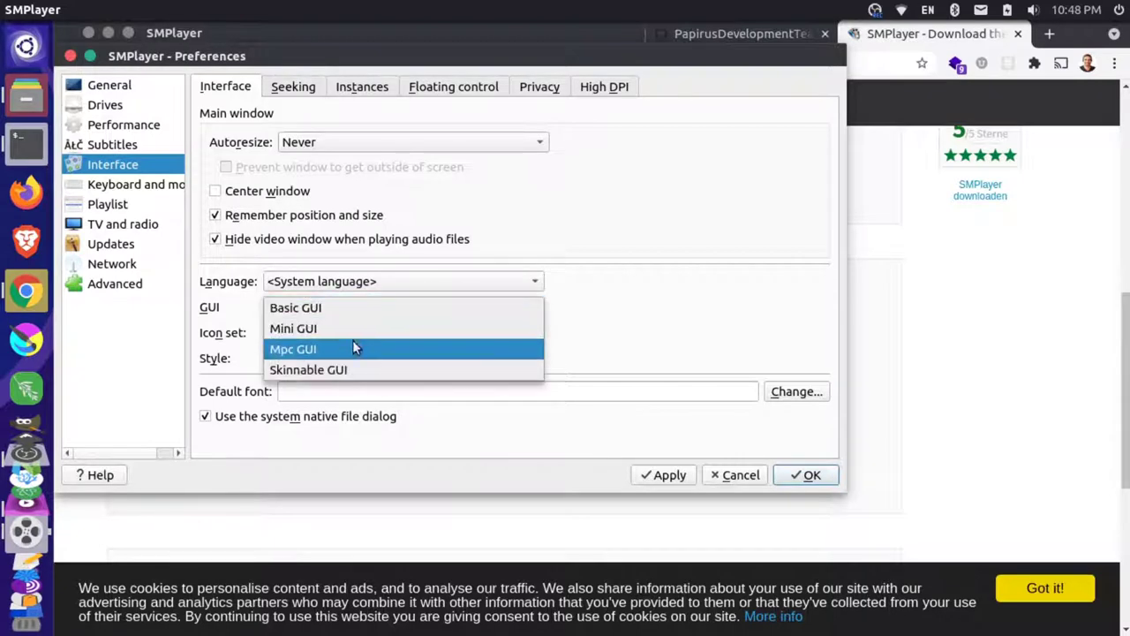
{"action": "left_click", "coordinate": [347, 367]}
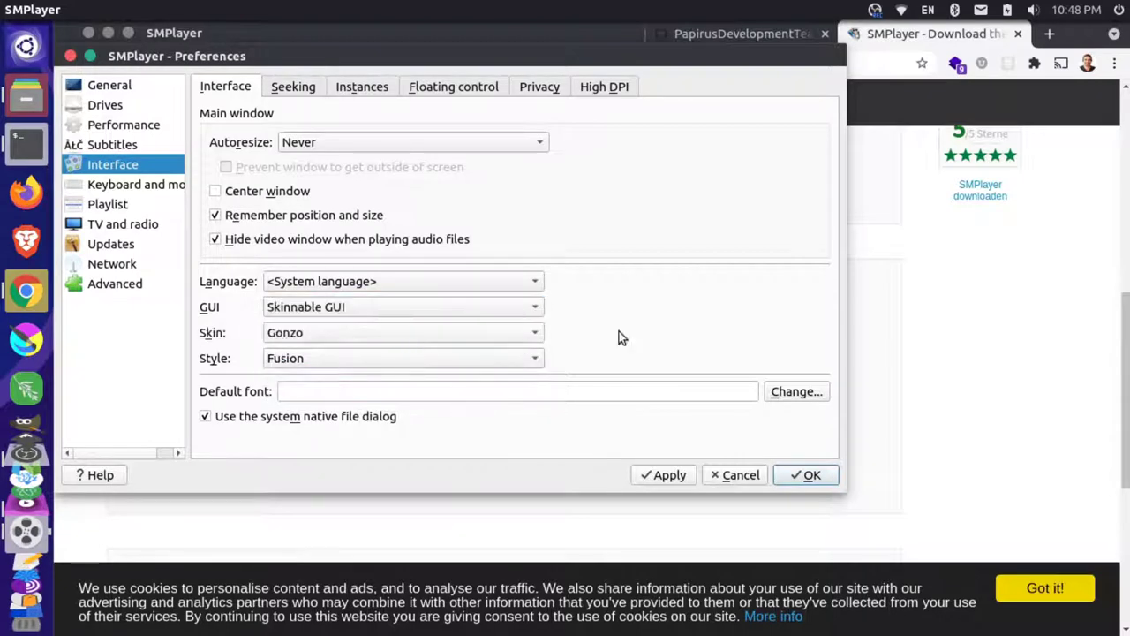
Step: Try out different skins in the Interface preferences and set the skin to Black, confirming the preferences
{"action": "left_click", "coordinate": [519, 335]}
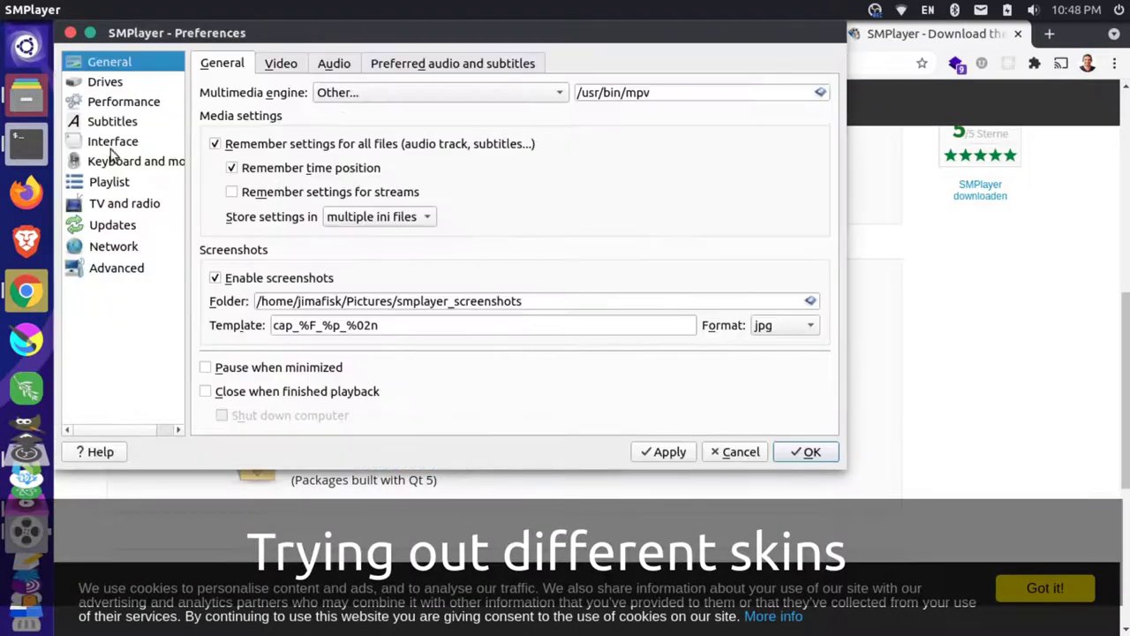
{"action": "left_click", "coordinate": [112, 142]}
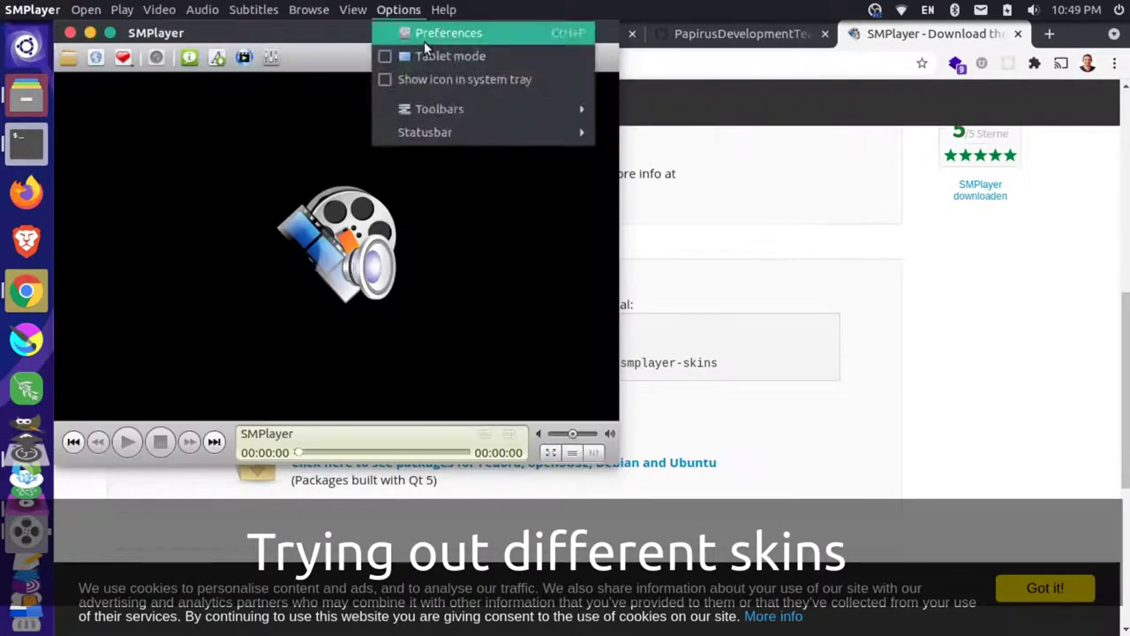
{"action": "left_click", "coordinate": [424, 35]}
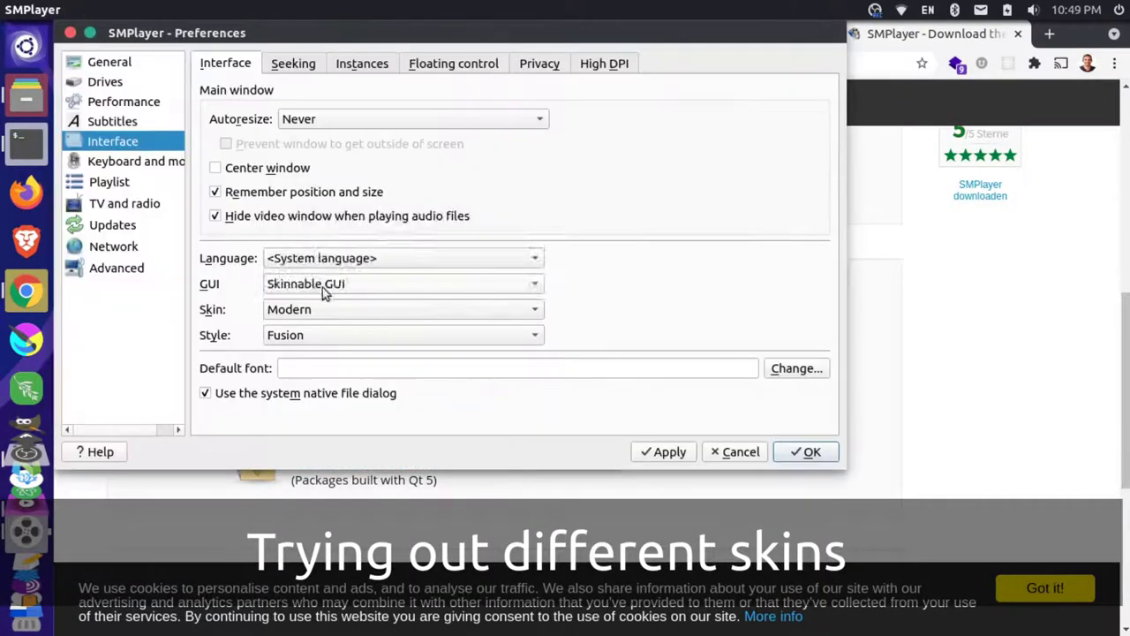
{"action": "left_click", "coordinate": [406, 309]}
{"action": "left_click", "coordinate": [422, 337]}
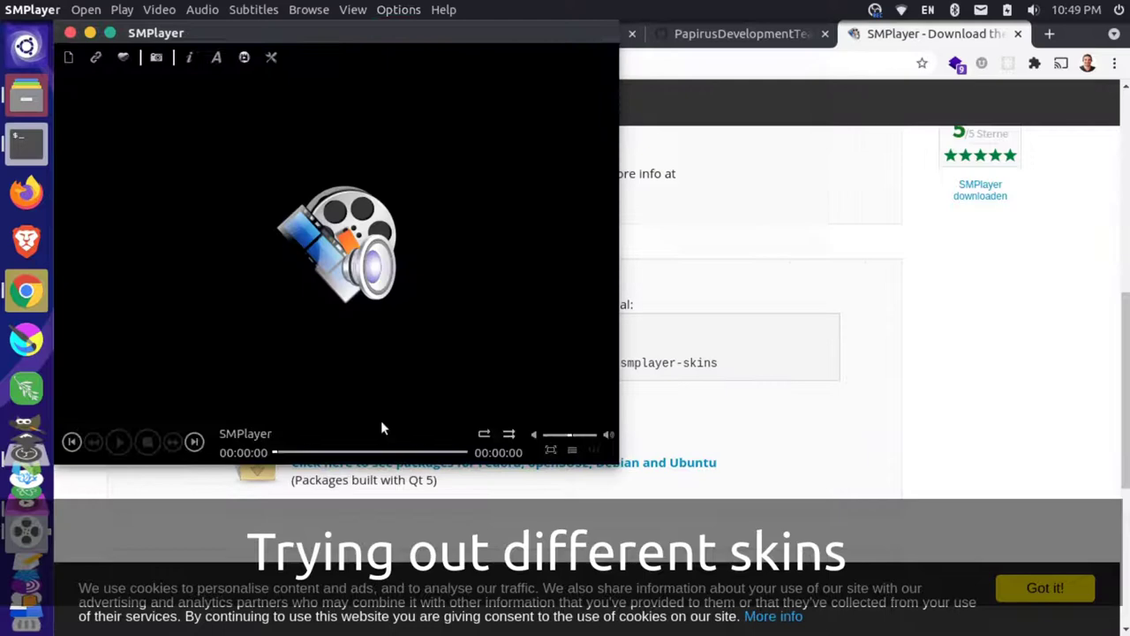
{"action": "left_click", "coordinate": [398, 10]}
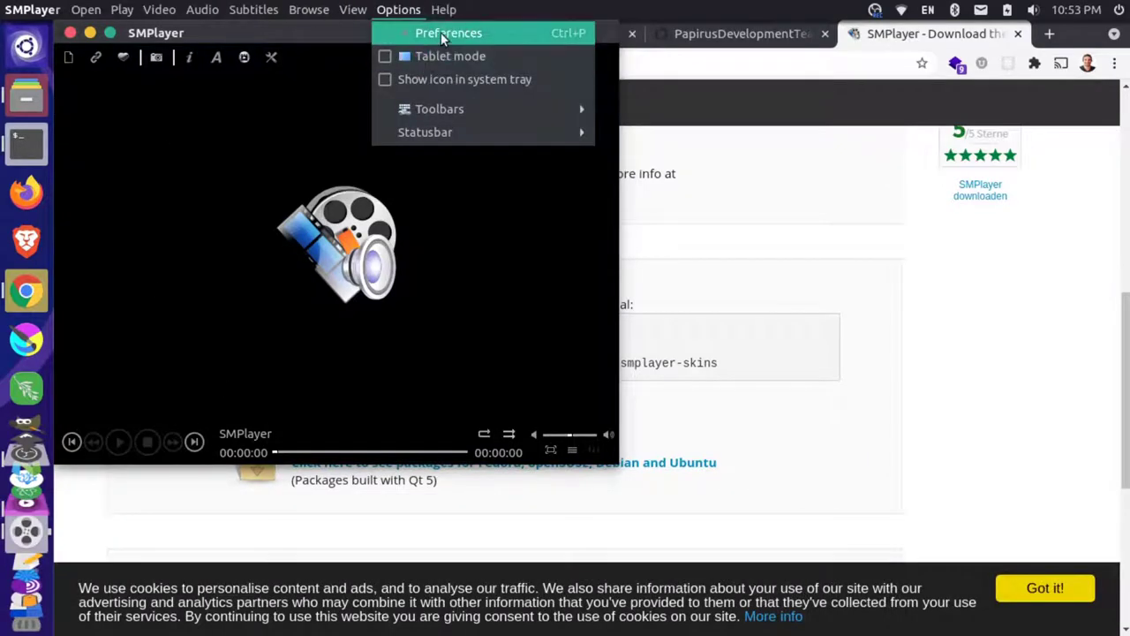
{"action": "left_click", "coordinate": [441, 32]}
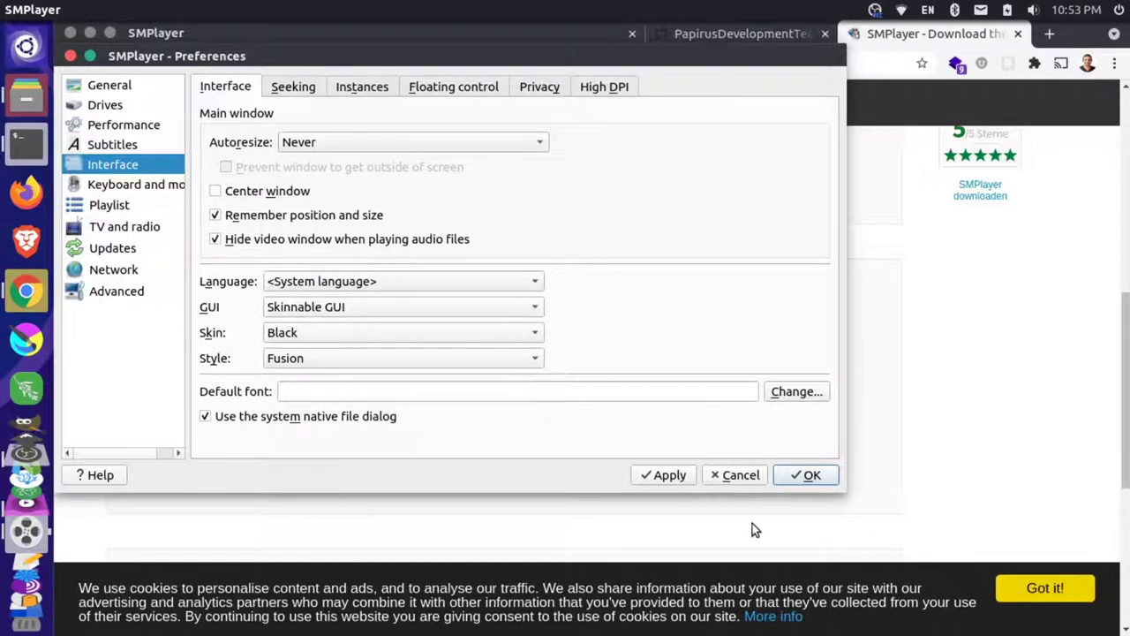
{"action": "left_click", "coordinate": [805, 476]}
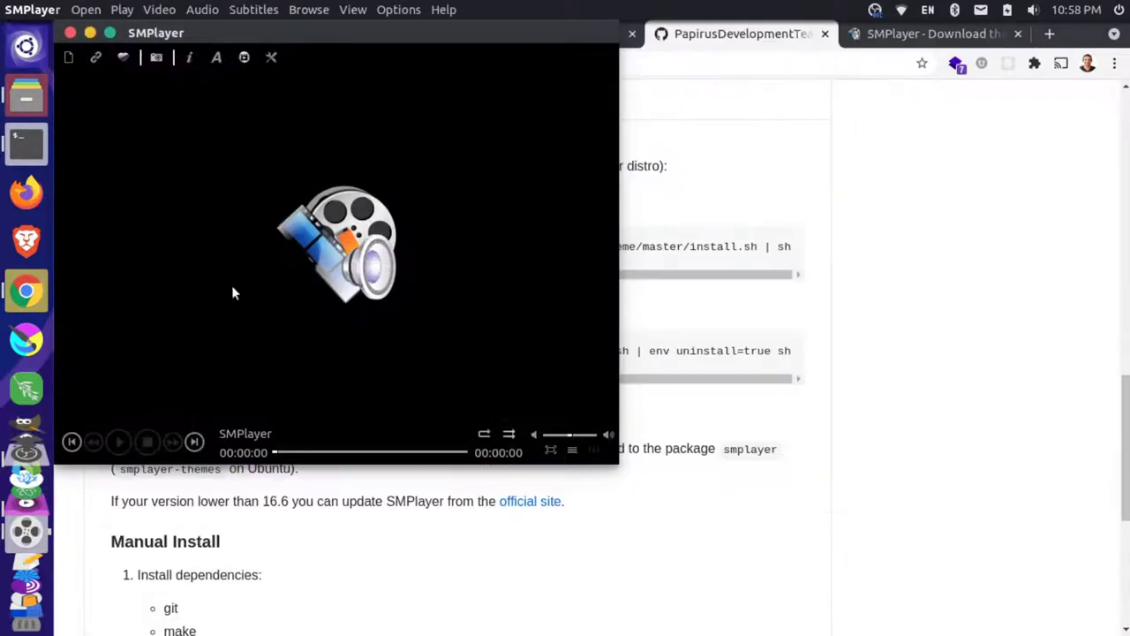
{"action": "left_click", "coordinate": [25, 97]}
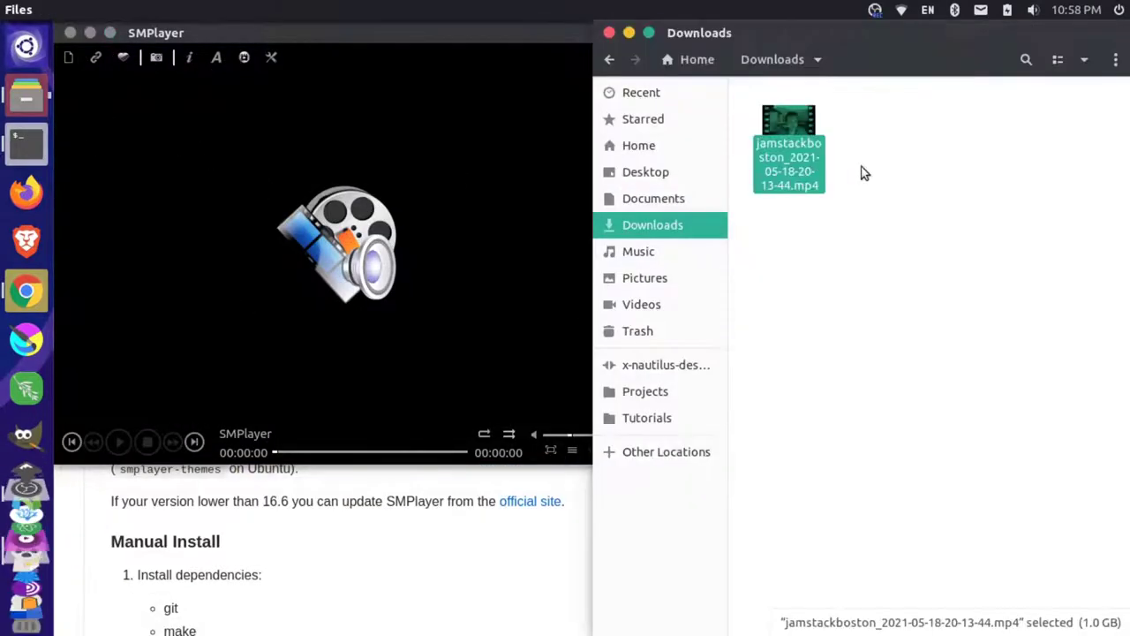
{"action": "left_click", "coordinate": [839, 122]}
{"action": "left_click_drag", "start_coordinate": [789, 123], "coordinate": [371, 181]}
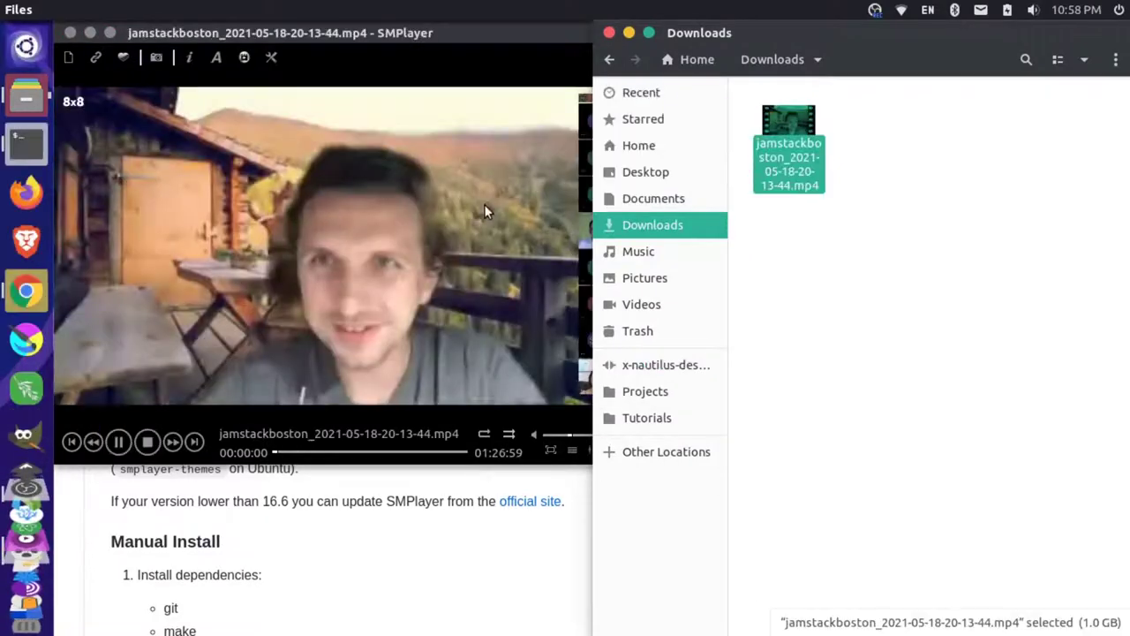
{"action": "left_click", "coordinate": [436, 40]}
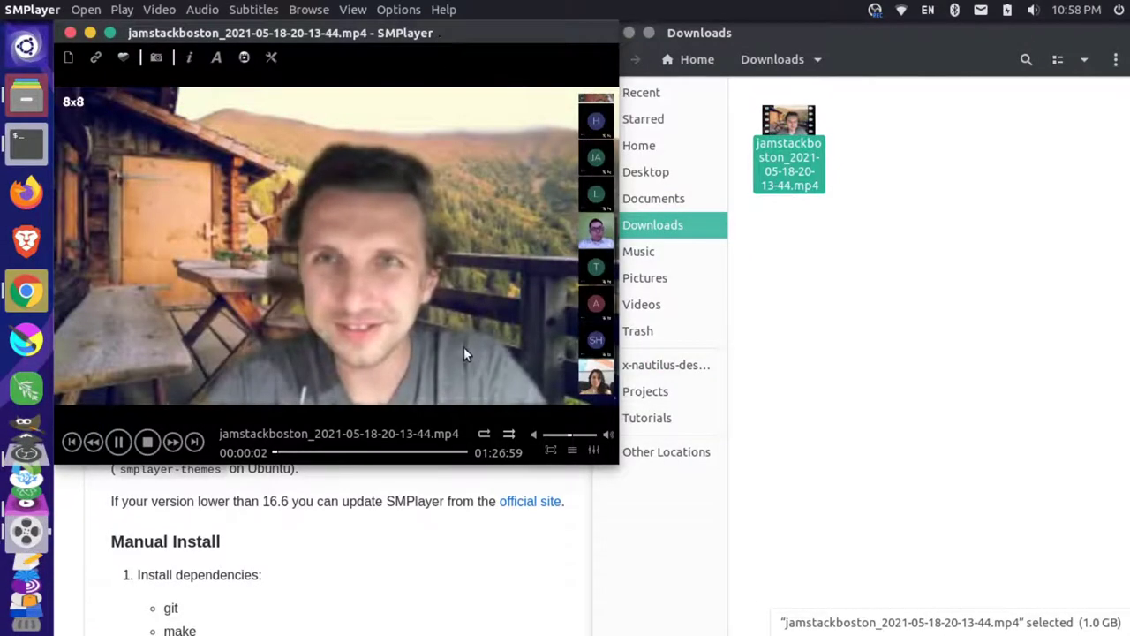
Step: Test seeking in the playing video by jumping forward and backward several times with the short jump
{"action": "key", "text": "Right"}
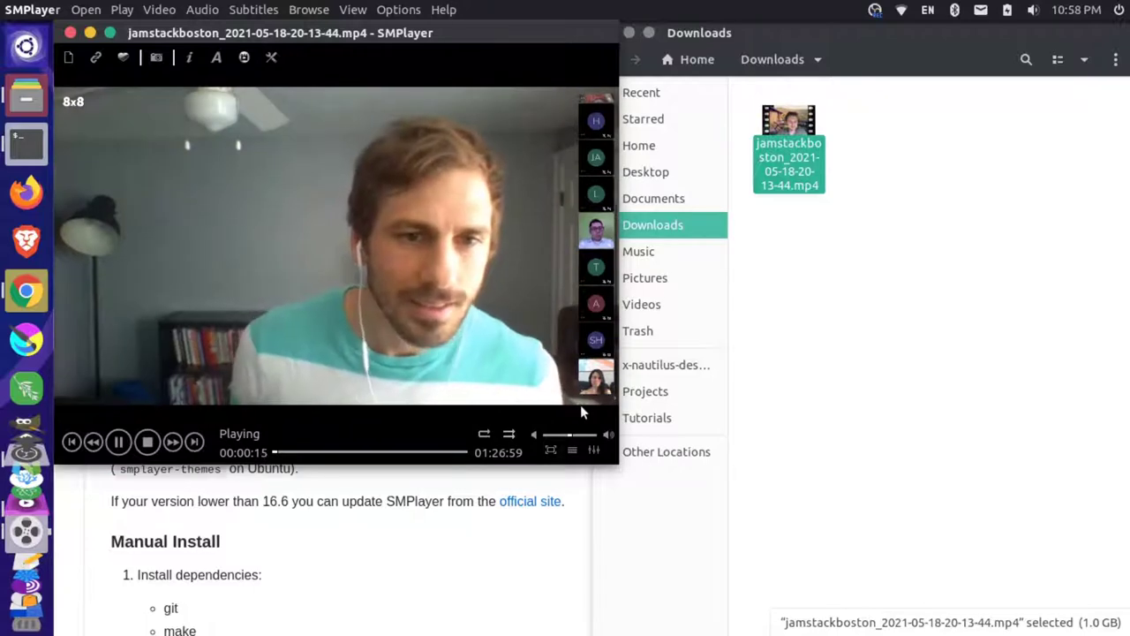
{"action": "key", "text": "Left"}
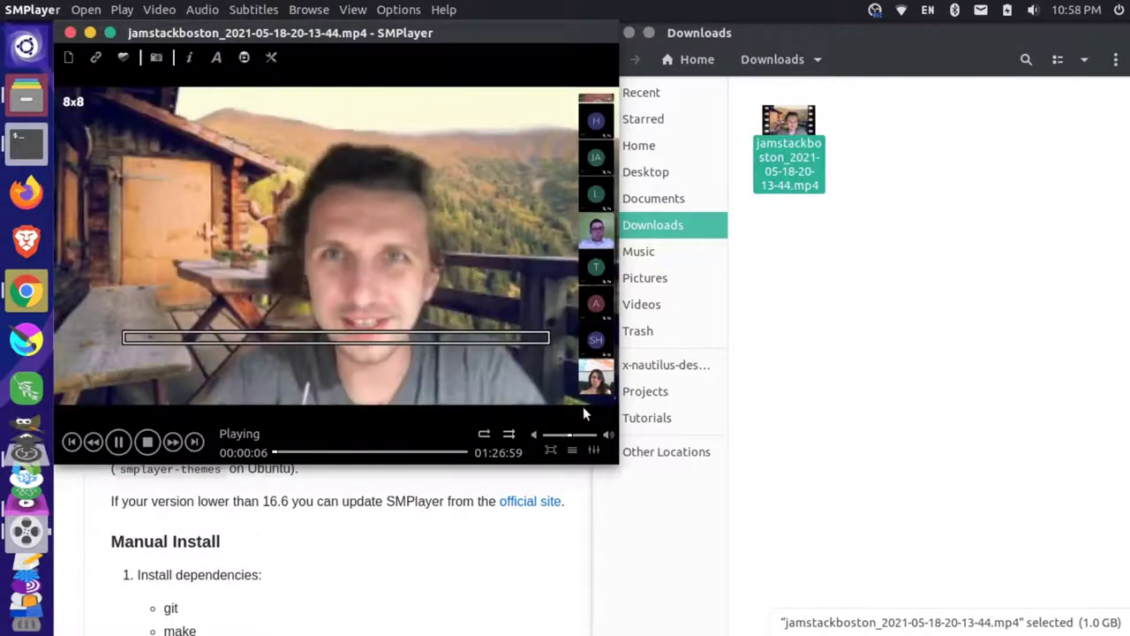
{"action": "key", "text": "Right"}
{"action": "key", "text": "Right"}
{"action": "key", "text": "Right"}
{"action": "key", "text": "Right"}
{"action": "key", "text": "Right"}
{"action": "key", "text": "Right"}
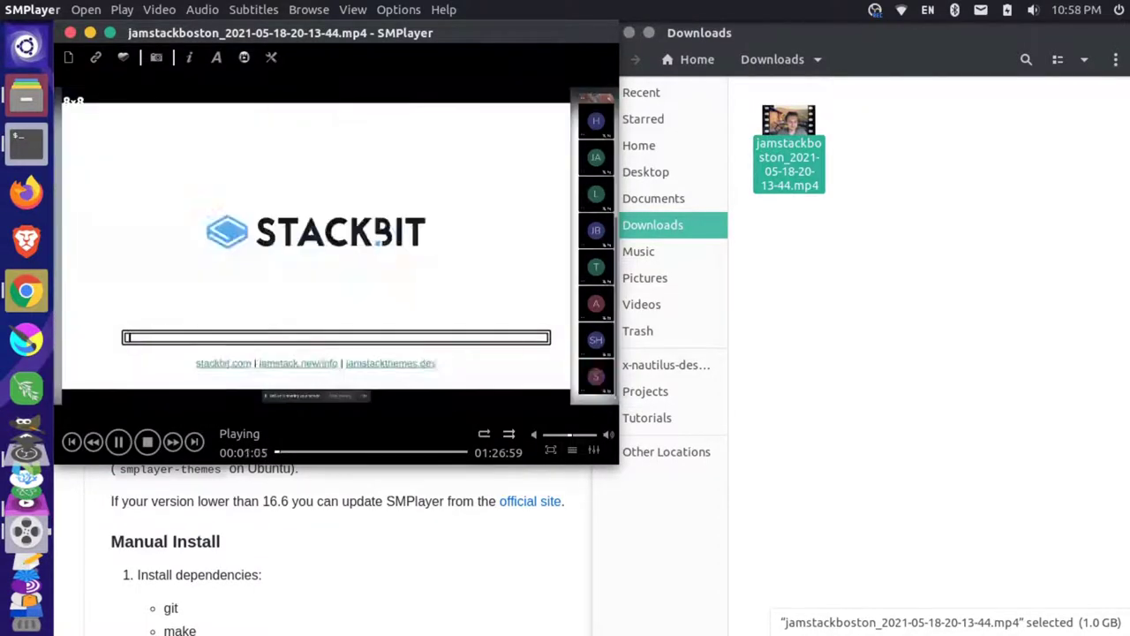
{"action": "key", "text": "Left"}
{"action": "key", "text": "Left"}
{"action": "key", "text": "Left"}
{"action": "key", "text": "Left"}
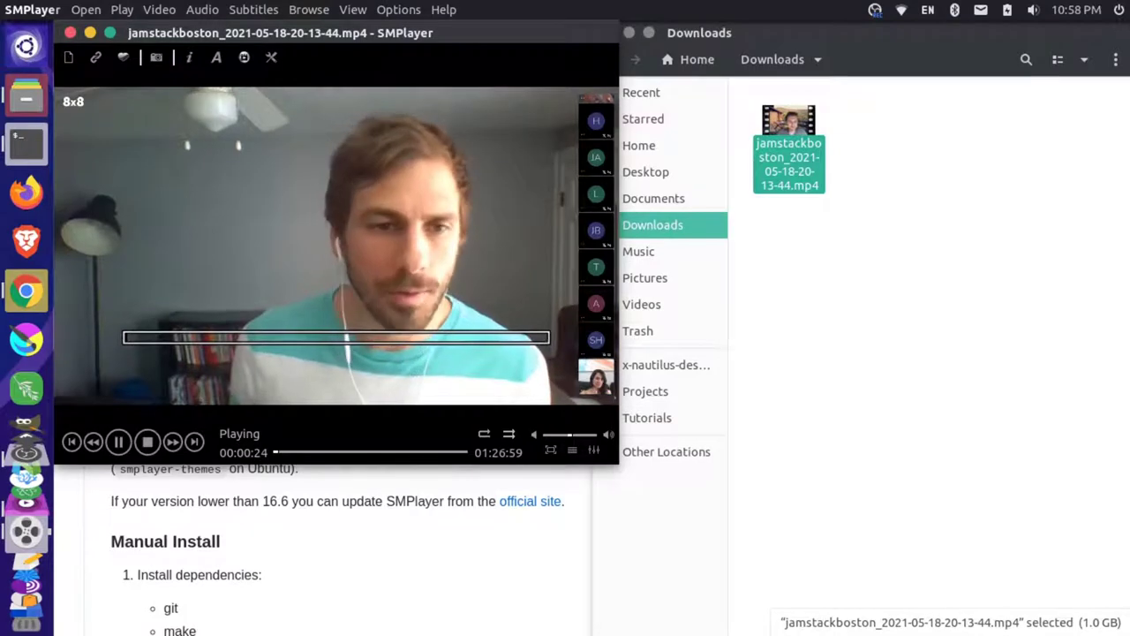
Step: Pause the video and skip forward twice while it is paused
{"action": "left_click", "coordinate": [127, 445]}
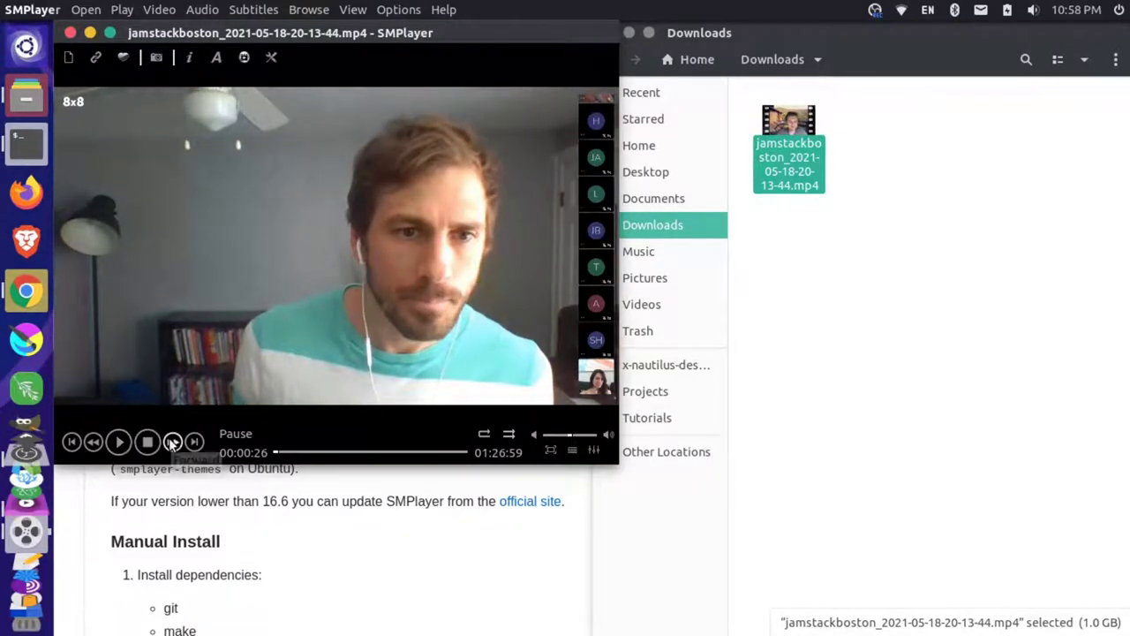
{"action": "left_click", "coordinate": [172, 442]}
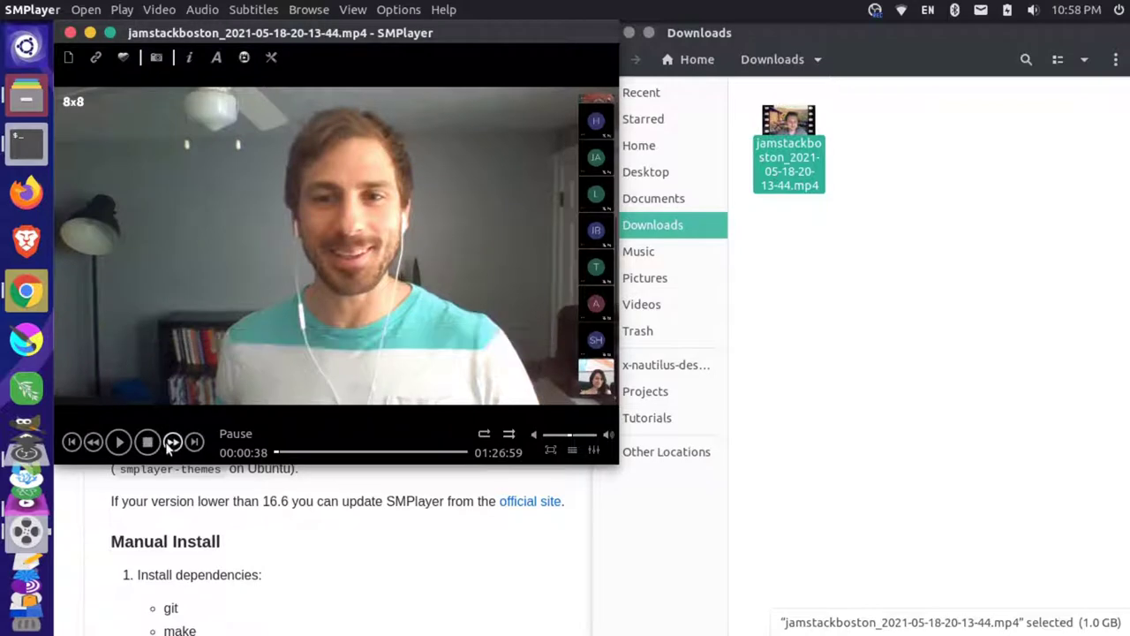
{"action": "left_click", "coordinate": [173, 442]}
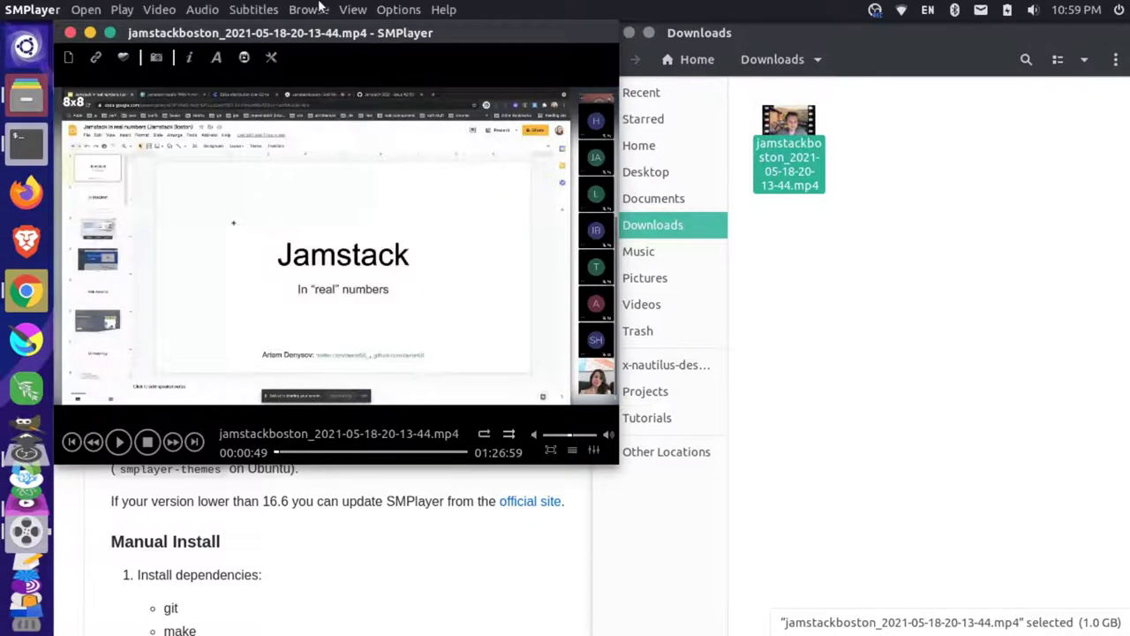
Step: Open the Seeking settings in the Interface preferences and set the short jump to 00:01
{"action": "left_click", "coordinate": [398, 9]}
{"action": "left_click", "coordinate": [425, 32]}
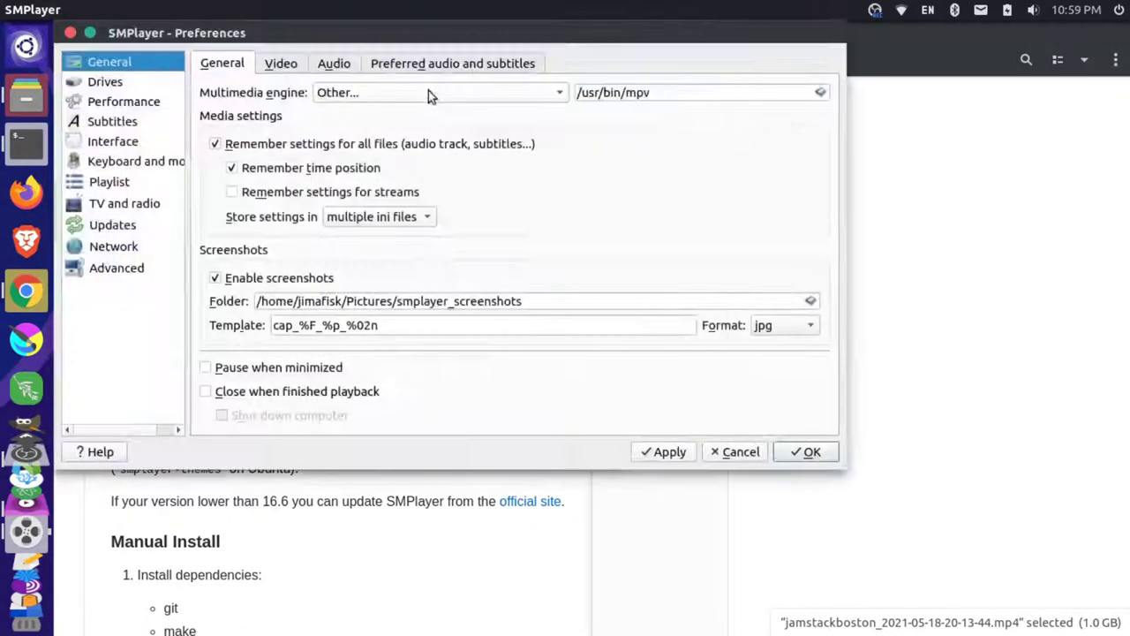
{"action": "left_click", "coordinate": [115, 142]}
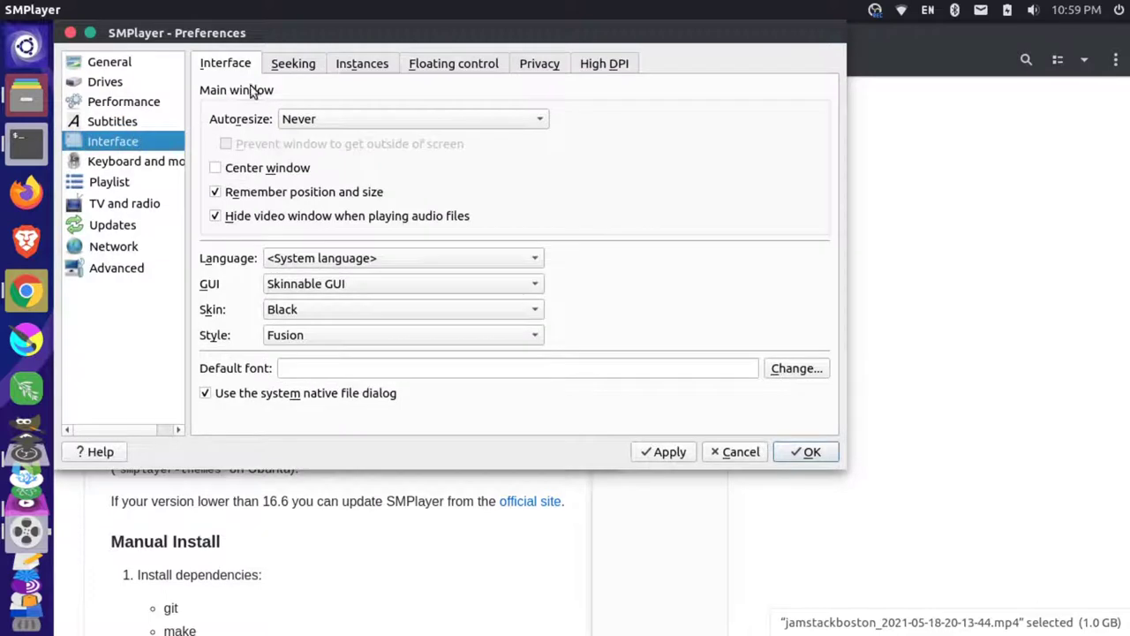
{"action": "left_click", "coordinate": [311, 65]}
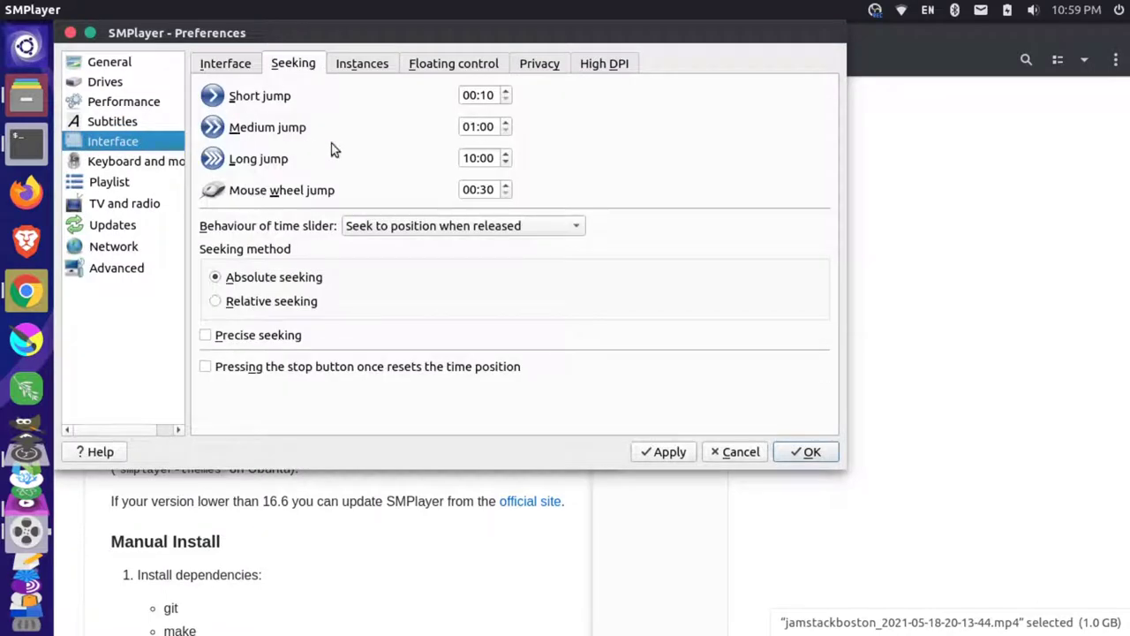
{"action": "left_click", "coordinate": [495, 95]}
{"action": "key", "text": "BackSpace"}
Step: Set the medium jump to 00:10 in the Seeking settings
{"action": "left_click", "coordinate": [475, 126]}
{"action": "key", "text": "BackSpace"}
{"action": "key", "text": "BackSpace"}
{"action": "type", "text": "01"}
{"action": "key", "text": "Right"}
{"action": "key", "text": "Right"}
{"action": "key", "text": "BackSpace"}
{"action": "type", "text": "1"}
{"action": "key", "text": "shift+Tab"}
{"action": "type", "text": "00"}
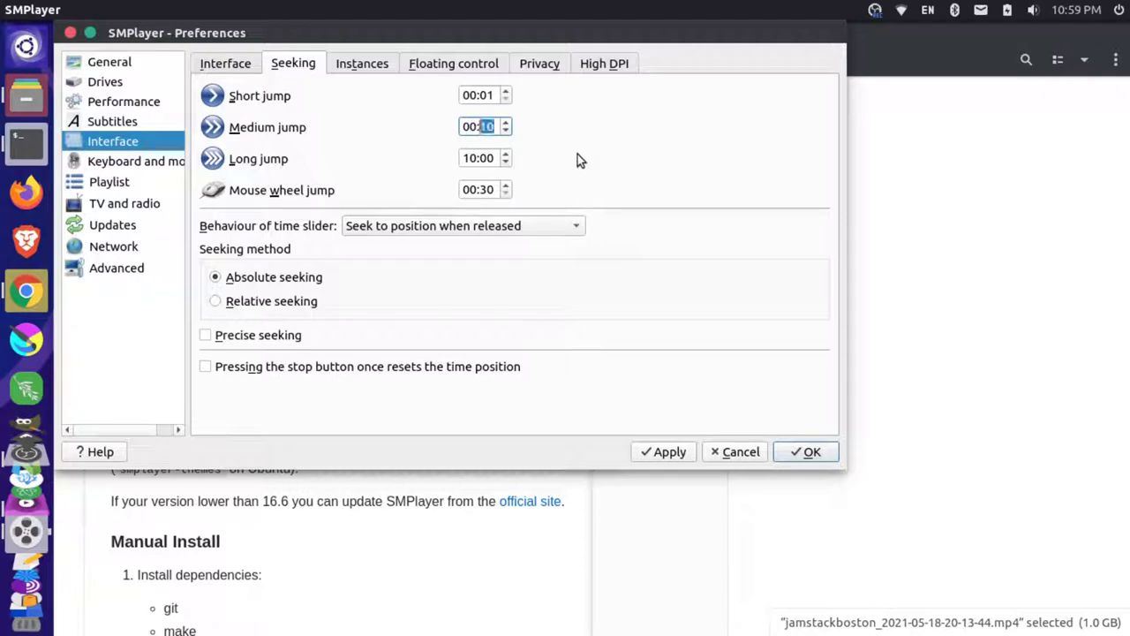
Step: Set the long jump to 01:00, then apply the seeking settings and close the preferences
{"action": "left_click", "coordinate": [472, 159]}
{"action": "left_click_drag", "start_coordinate": [471, 158], "coordinate": [467, 158]}
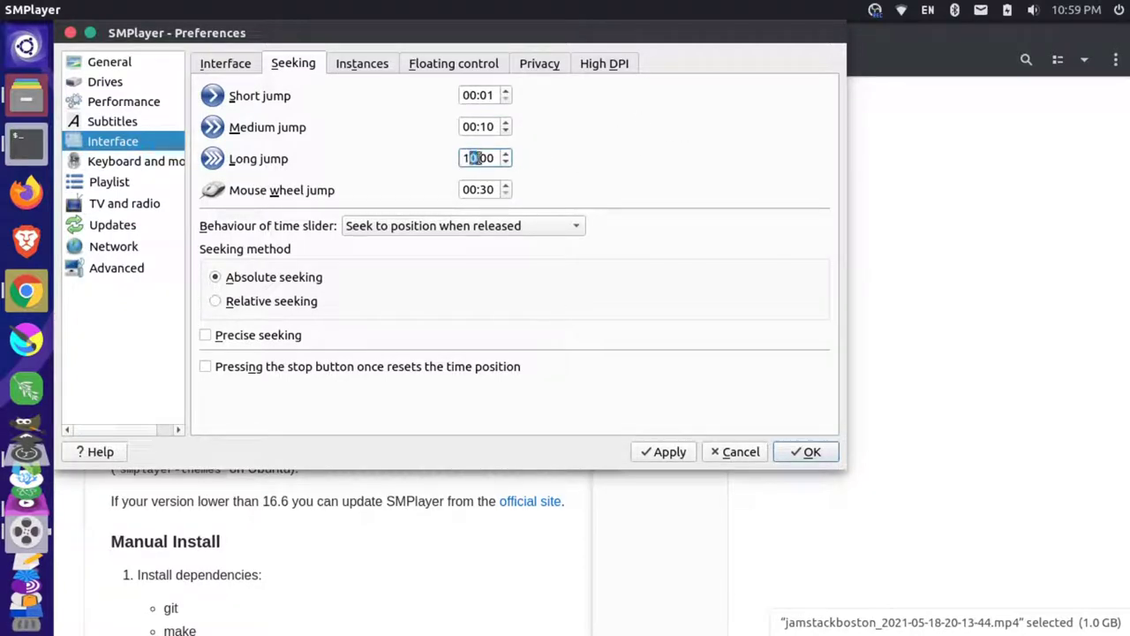
{"action": "key", "text": "BackSpace"}
{"action": "type", "text": "0"}
{"action": "left_click", "coordinate": [667, 452]}
{"action": "left_click", "coordinate": [802, 453]}
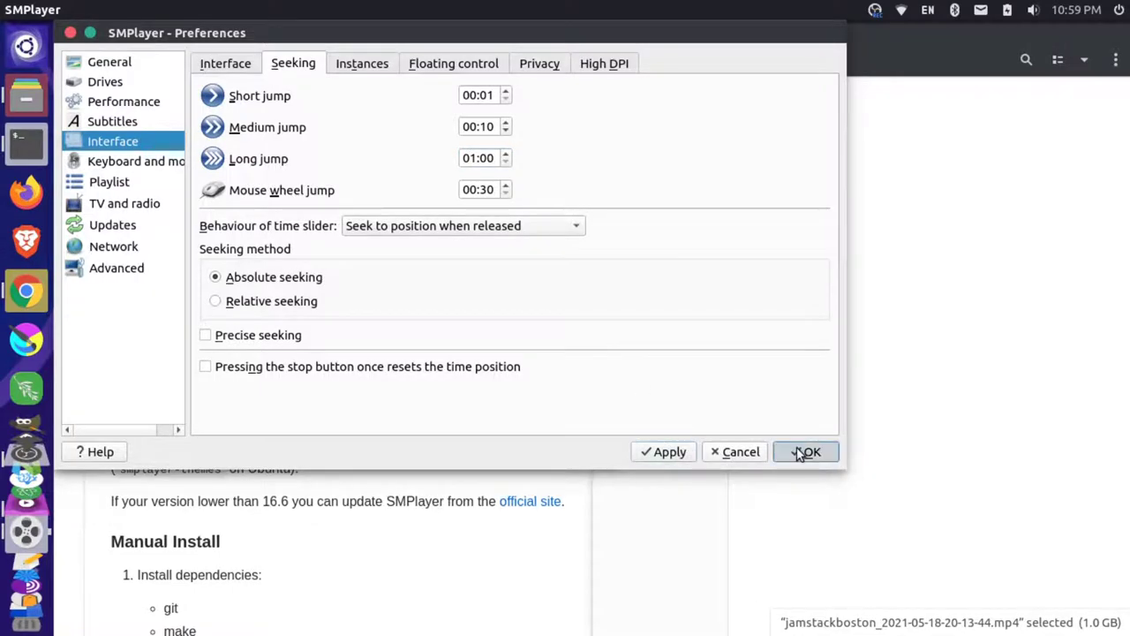
Step: Resume the paused video to try the new jump lengths, then stop playback
{"action": "left_click", "coordinate": [128, 442]}
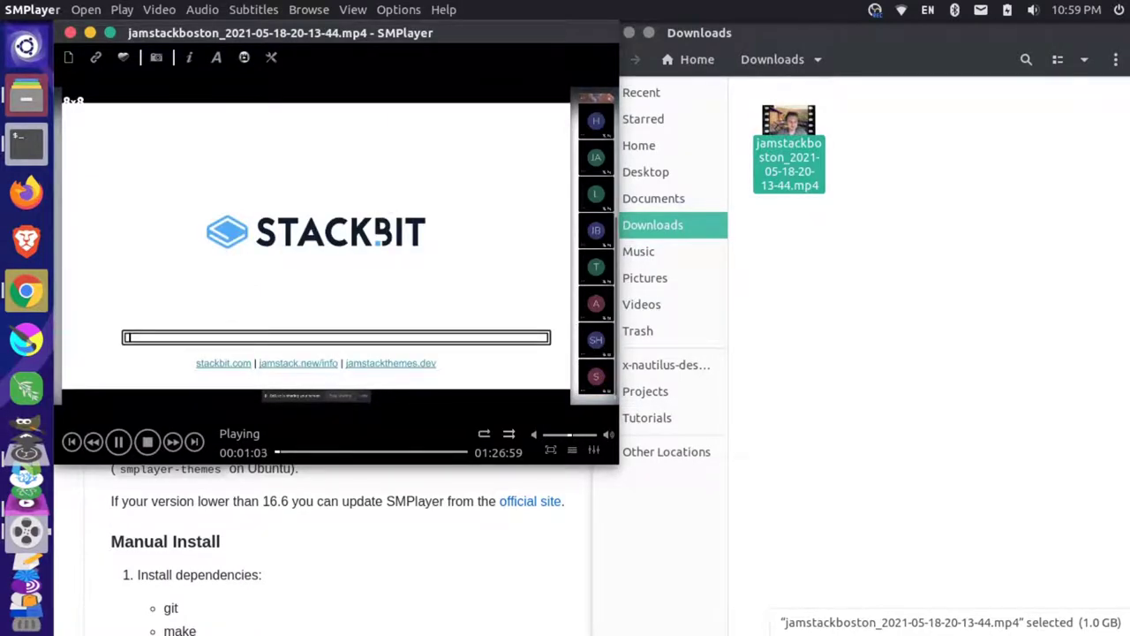
{"action": "left_click", "coordinate": [148, 441]}
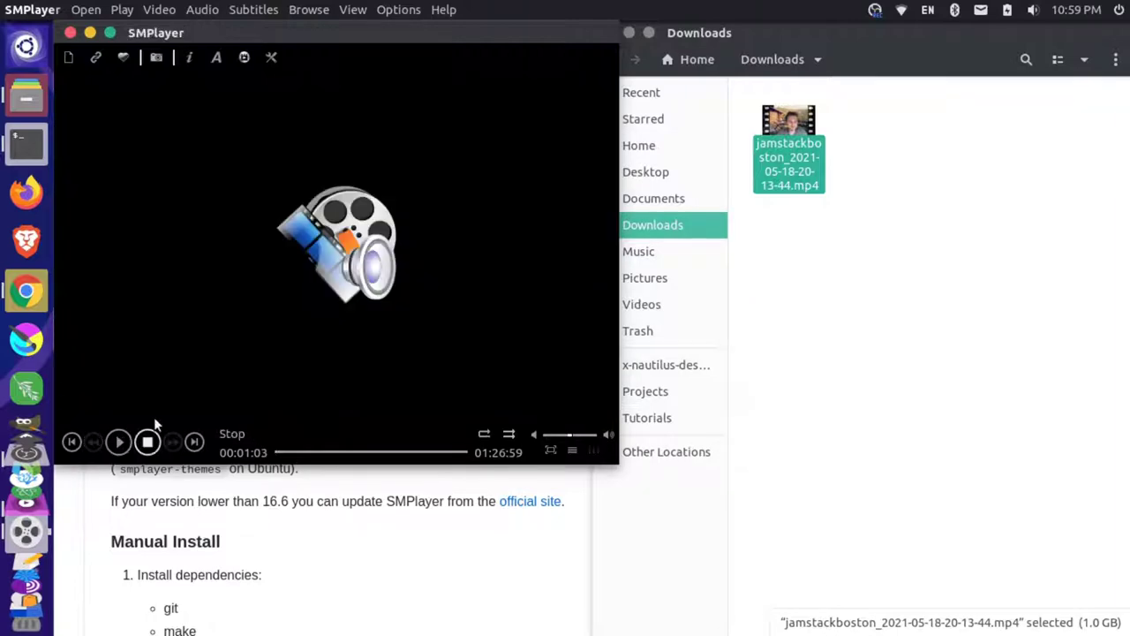
Step: Restart SMPlayer, load the jamstackboston video from the Downloads folder and pause it
{"action": "left_click", "coordinate": [70, 32]}
{"action": "scroll", "coordinate": [27, 530], "scroll_direction": "down", "scroll_amount": 3}
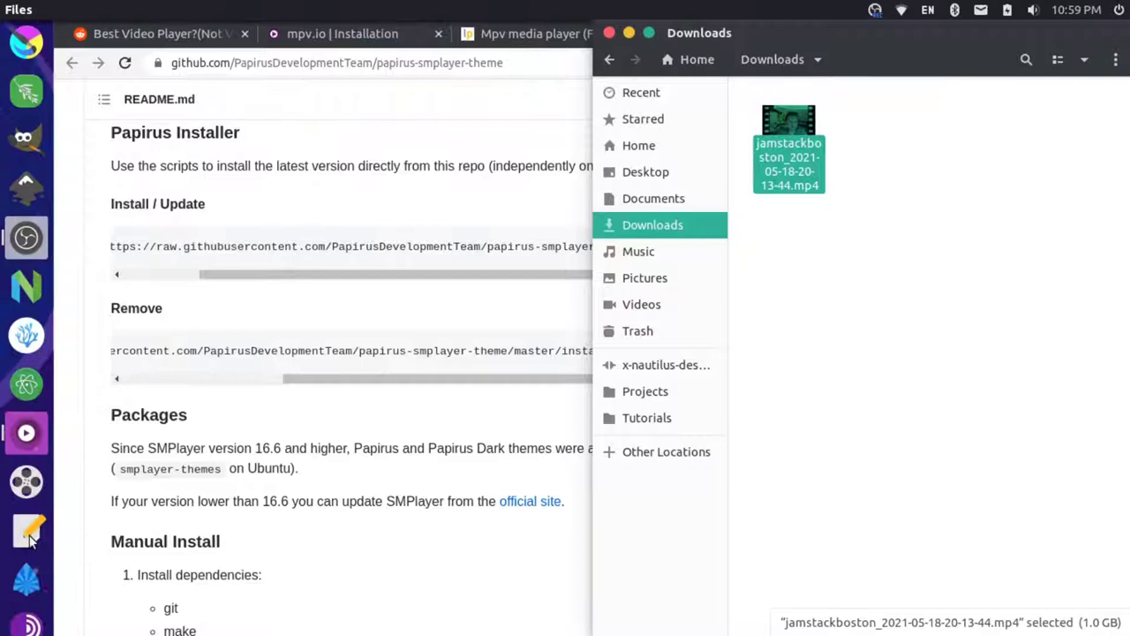
{"action": "left_click", "coordinate": [26, 481]}
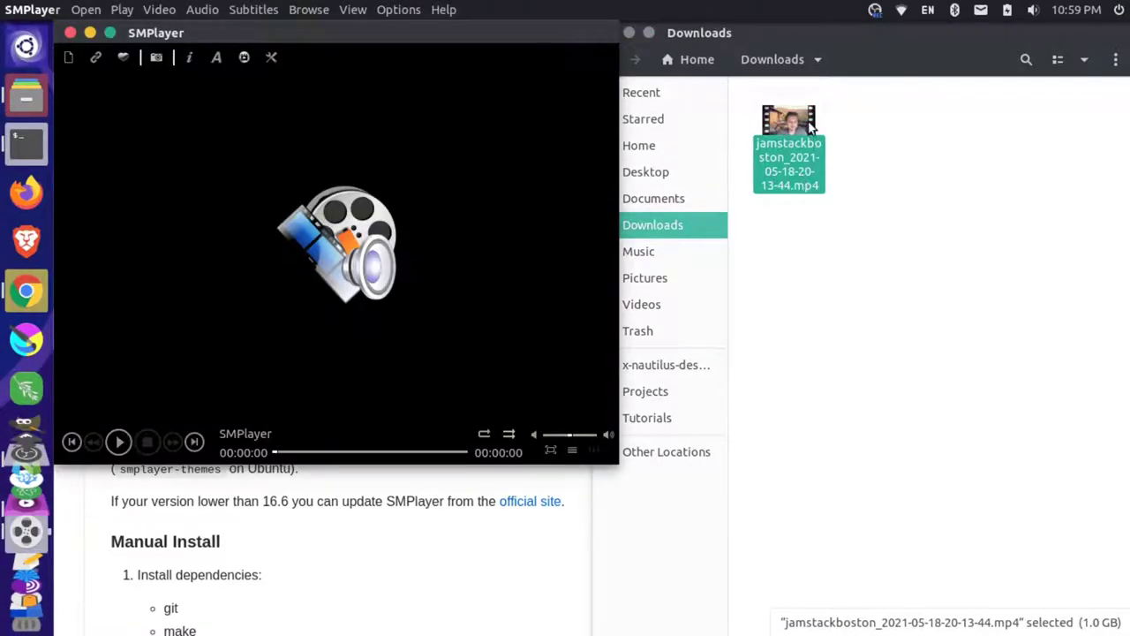
{"action": "left_click_drag", "start_coordinate": [810, 126], "coordinate": [323, 298]}
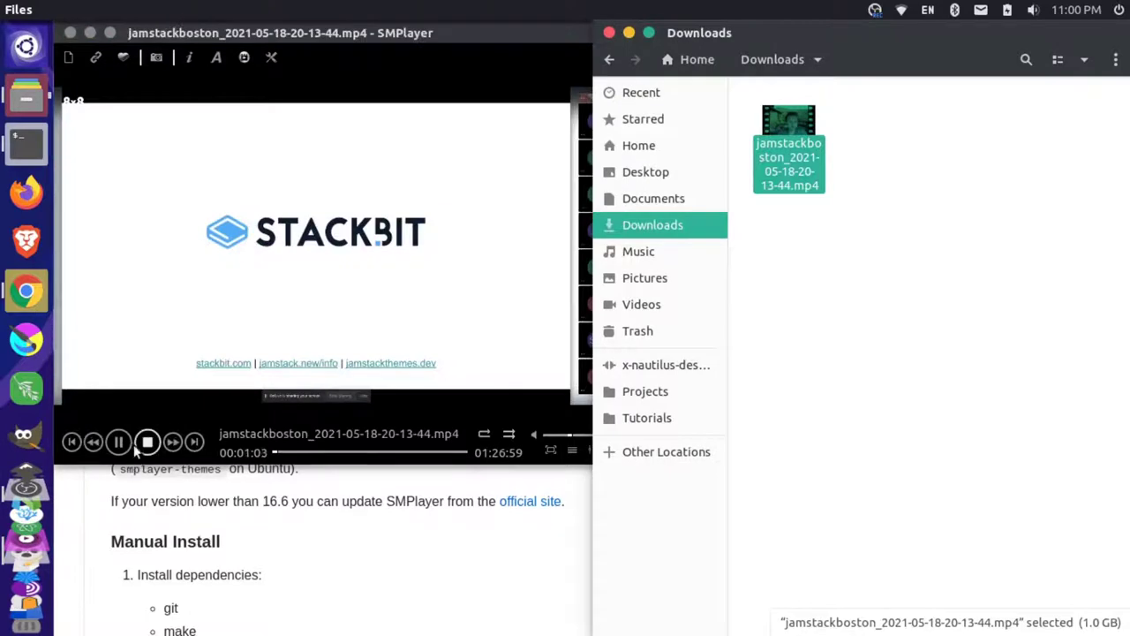
{"action": "left_click", "coordinate": [119, 442]}
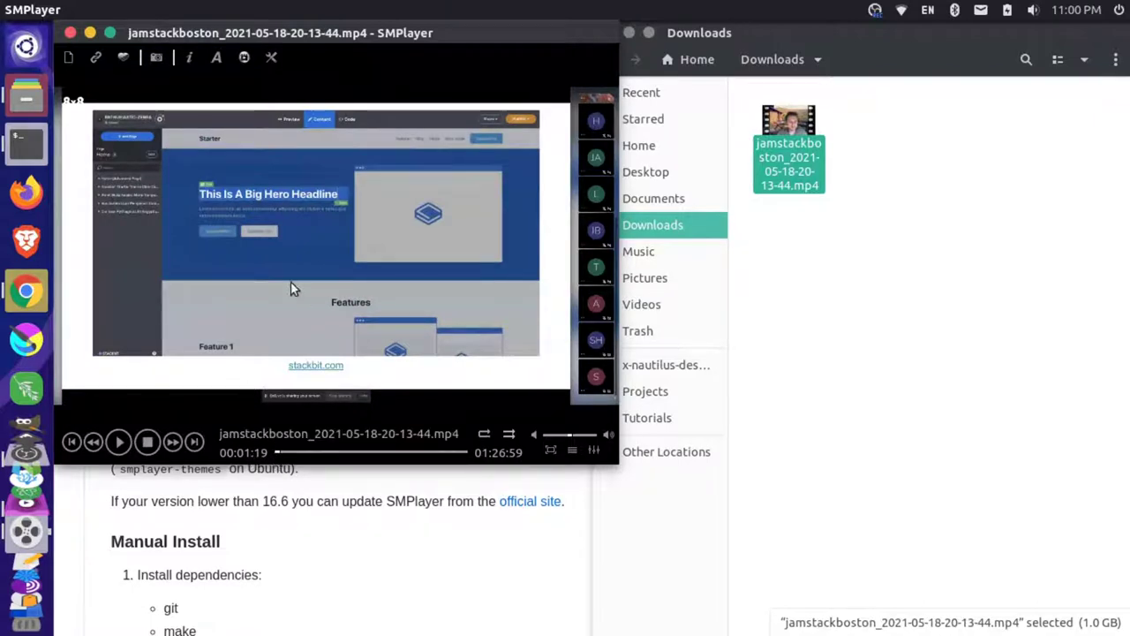
Step: Enable precise seeking in the Interface preferences' Seeking settings, then apply the change and close the preferences
{"action": "mouse_move", "coordinate": [330, 10]}
{"action": "left_click", "coordinate": [394, 10]}
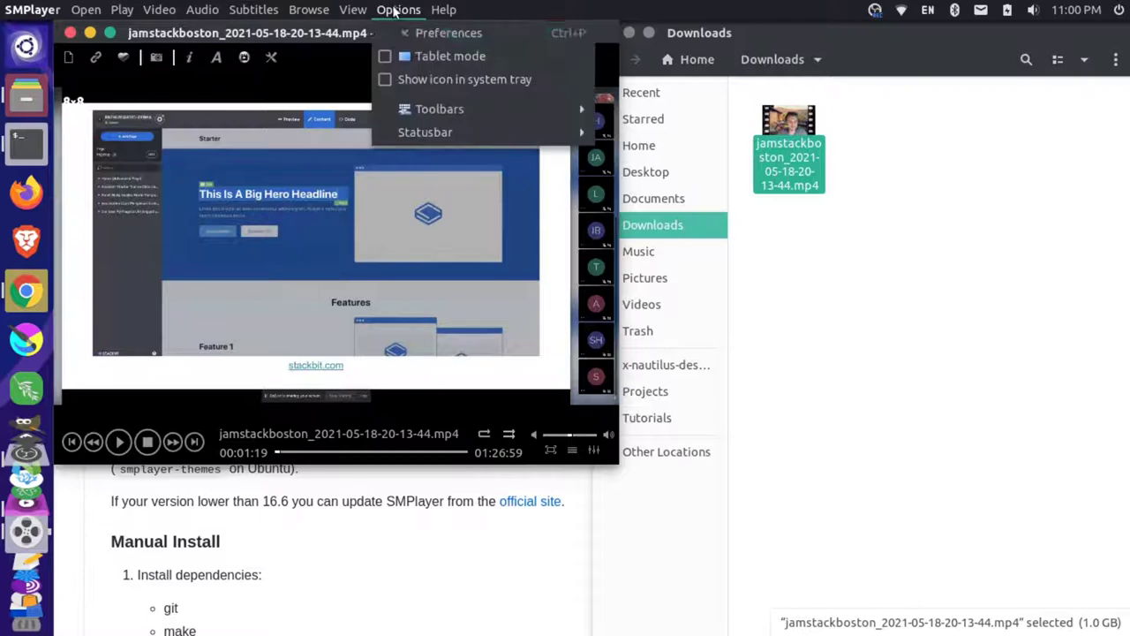
{"action": "left_click", "coordinate": [462, 32]}
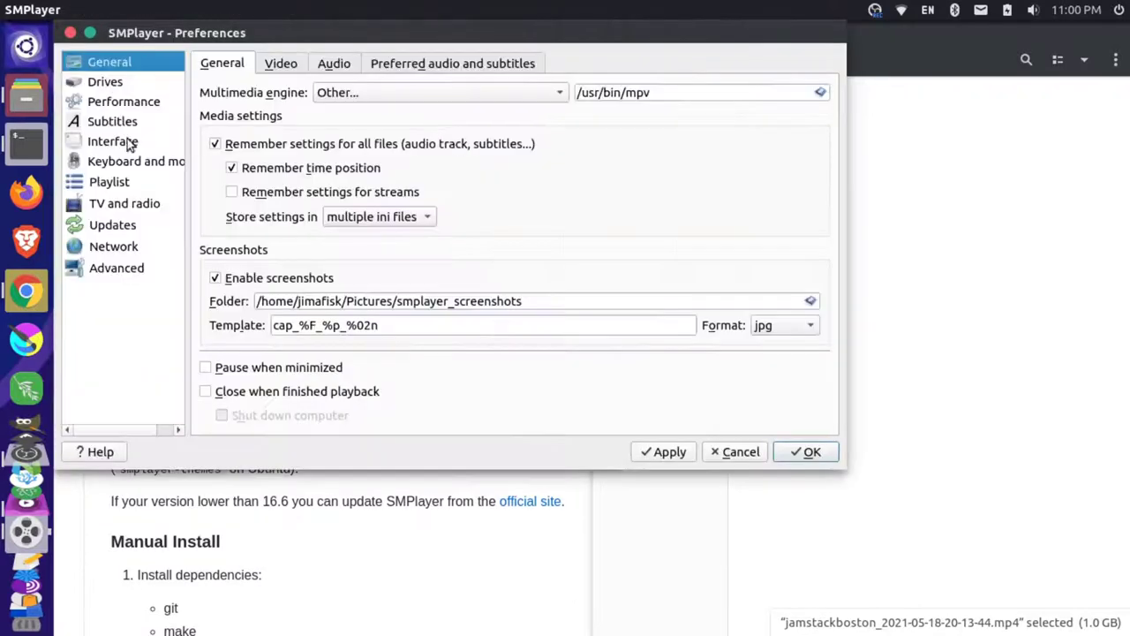
{"action": "left_click", "coordinate": [126, 142]}
{"action": "left_click", "coordinate": [303, 63]}
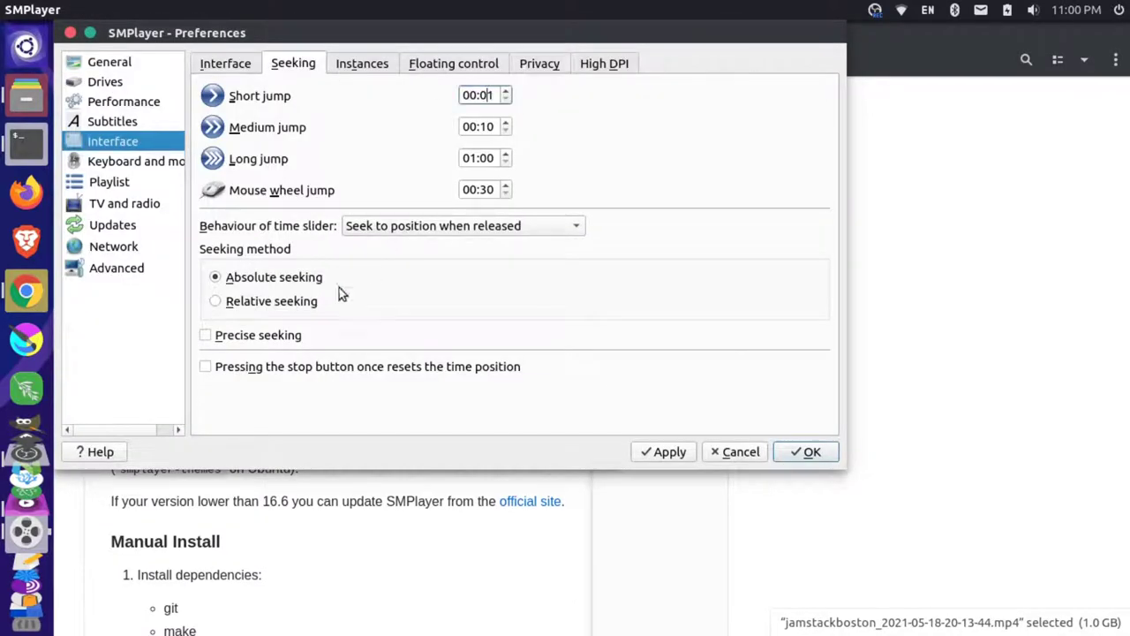
{"action": "left_click", "coordinate": [287, 336]}
{"action": "left_click", "coordinate": [673, 452]}
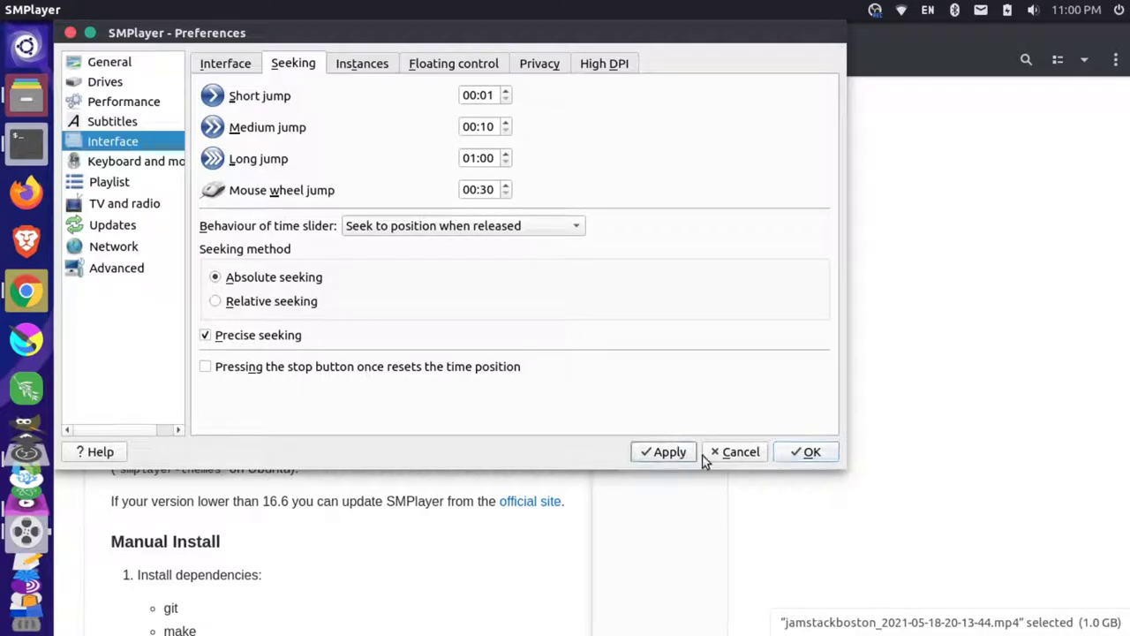
{"action": "left_click", "coordinate": [805, 452]}
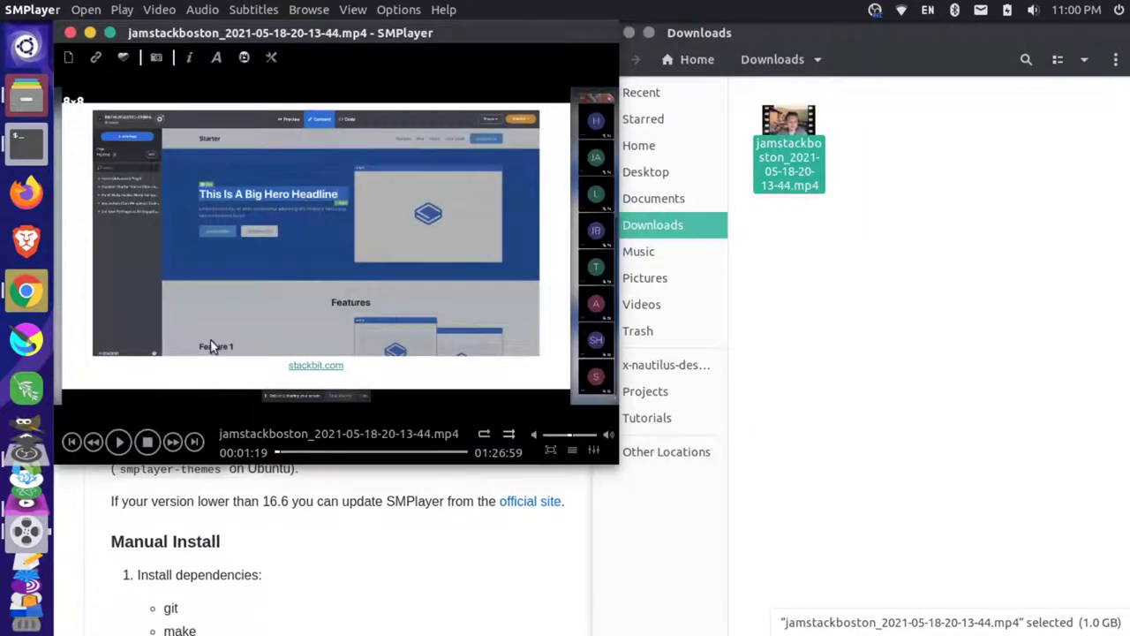
Step: Try the short and medium jumps forward and backward in the paused video to check precise seeking
{"action": "left_click", "coordinate": [313, 360]}
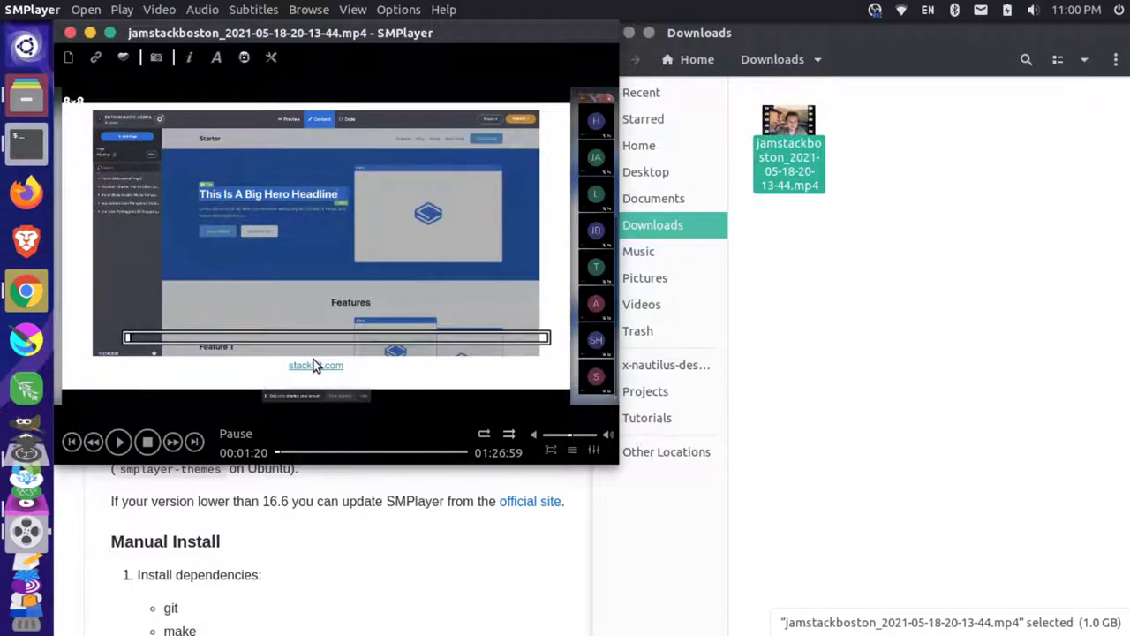
{"action": "left_click", "coordinate": [313, 360]}
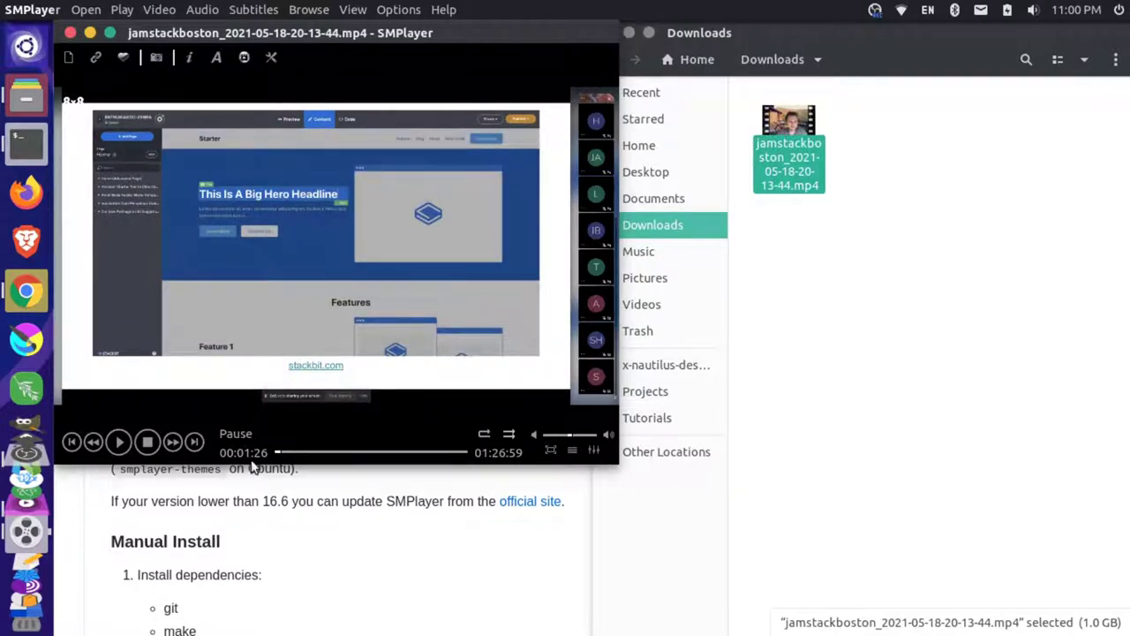
{"action": "left_click", "coordinate": [320, 268]}
{"action": "scroll", "coordinate": [323, 277], "scroll_direction": "down", "scroll_amount": 3}
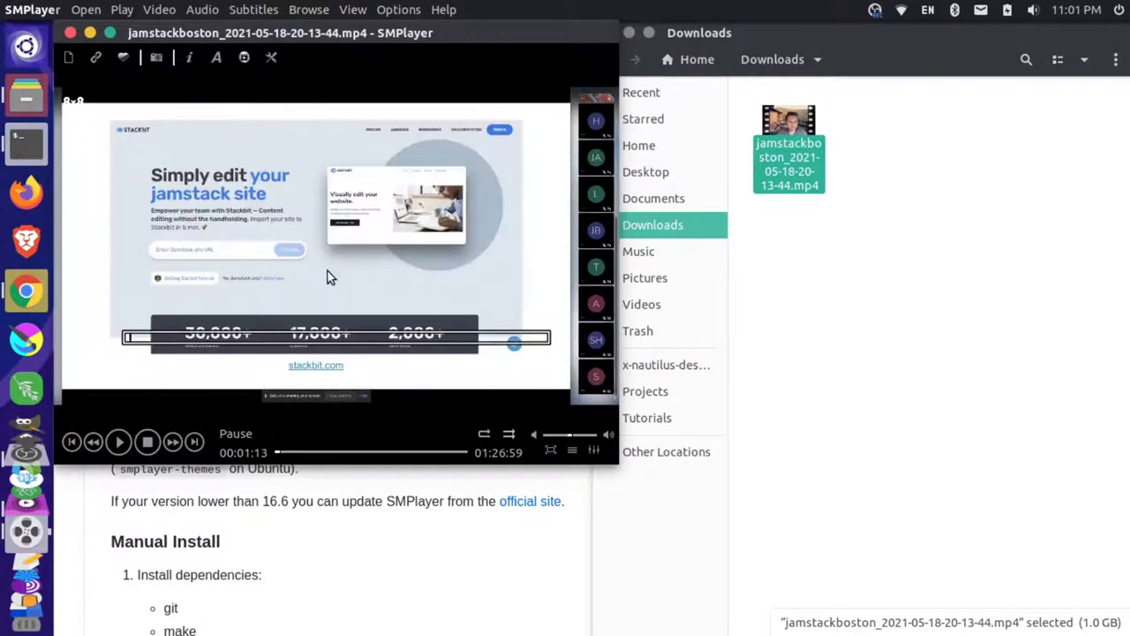
{"action": "scroll", "coordinate": [328, 277], "scroll_direction": "down", "scroll_amount": 3}
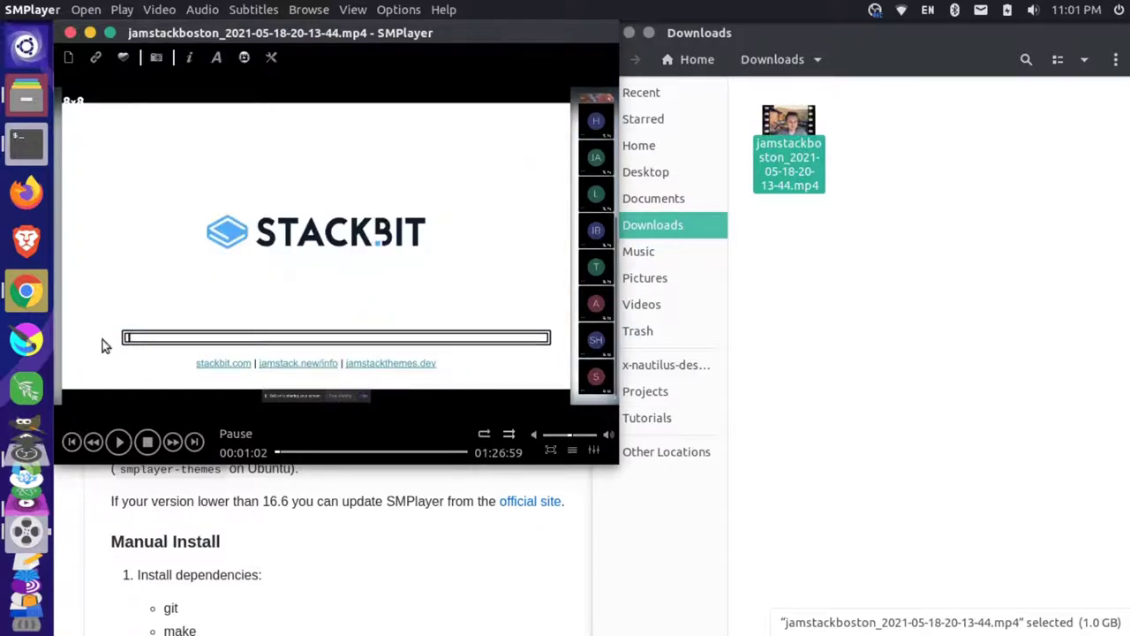
{"action": "left_click", "coordinate": [133, 439]}
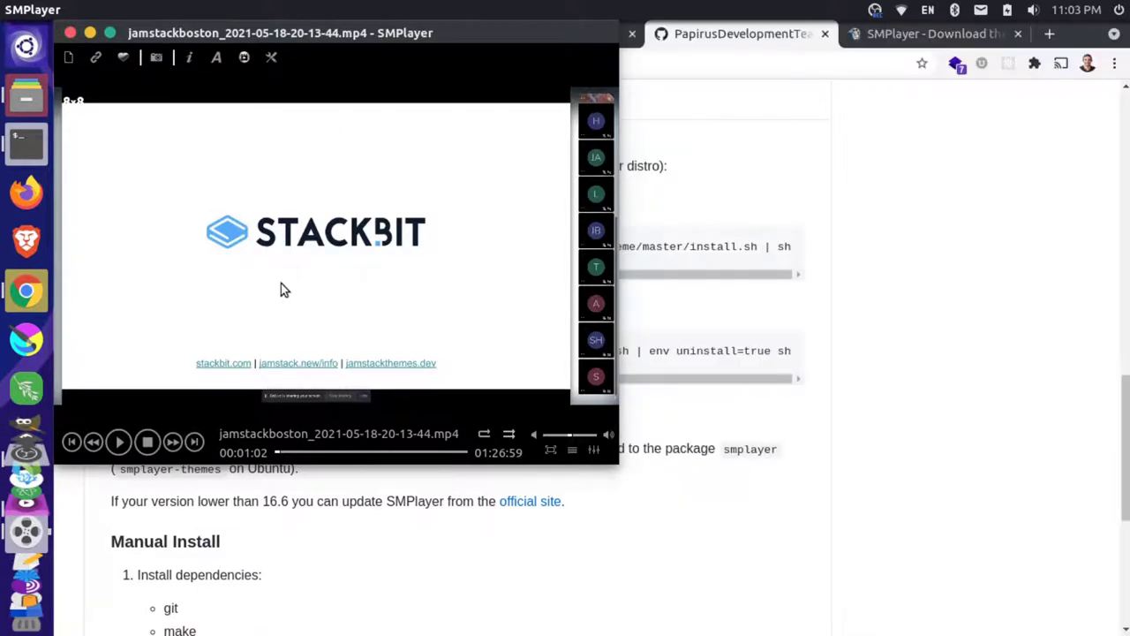
Step: Play the video from its beginning and raise the playback speed to 1.3, then return it to 1
{"action": "left_click", "coordinate": [270, 452]}
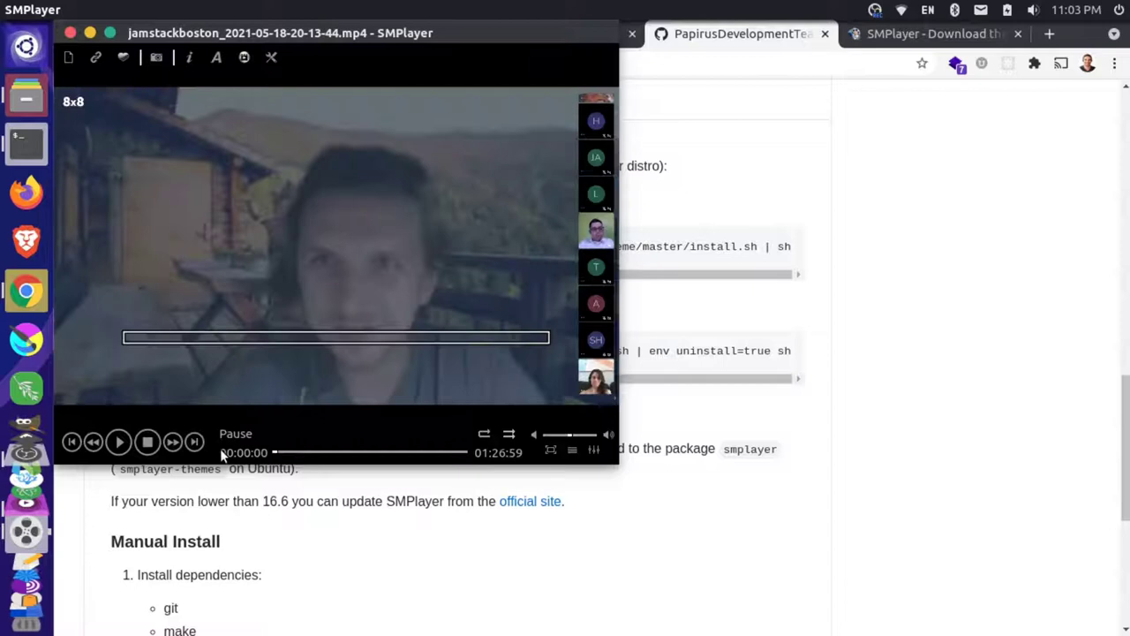
{"action": "left_click", "coordinate": [118, 441]}
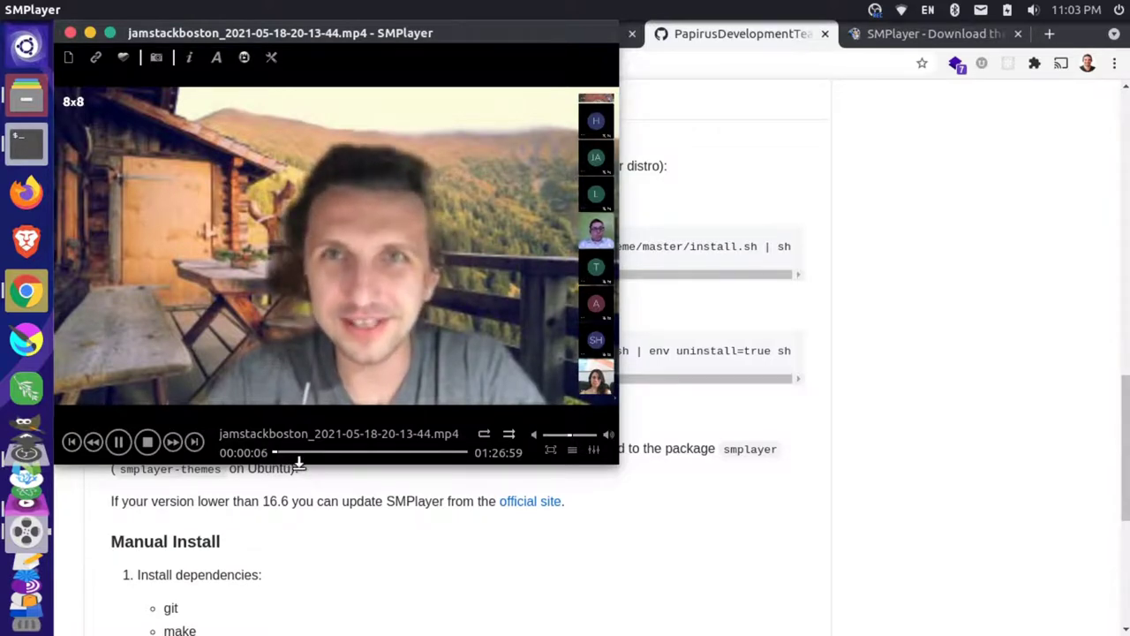
{"action": "key", "text": "bracketright"}
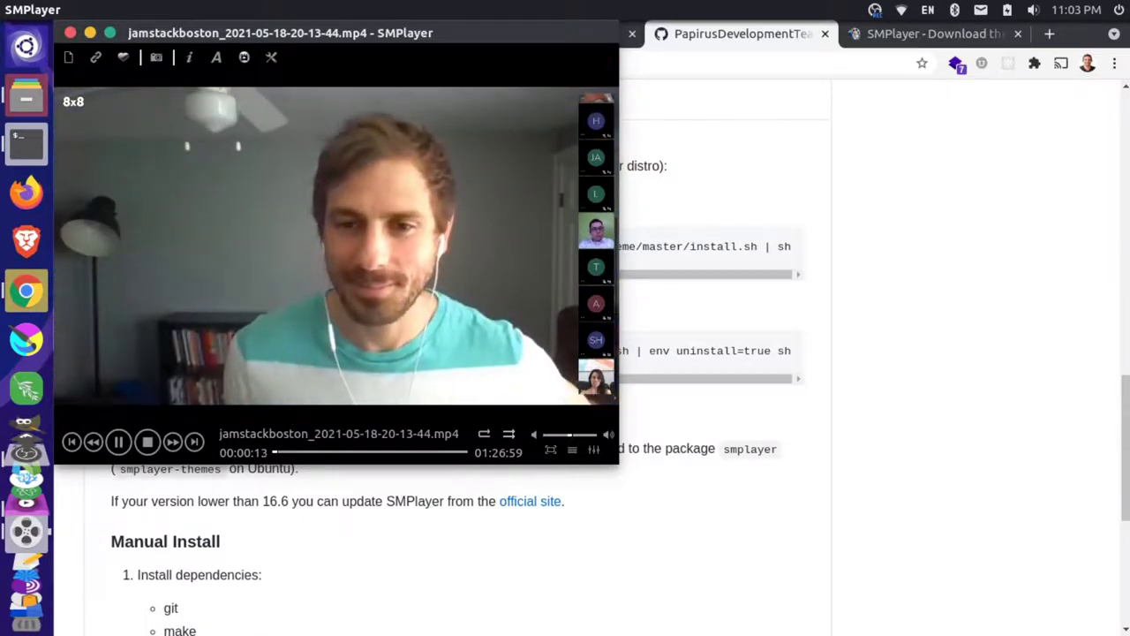
{"action": "key", "text": "bracketright"}
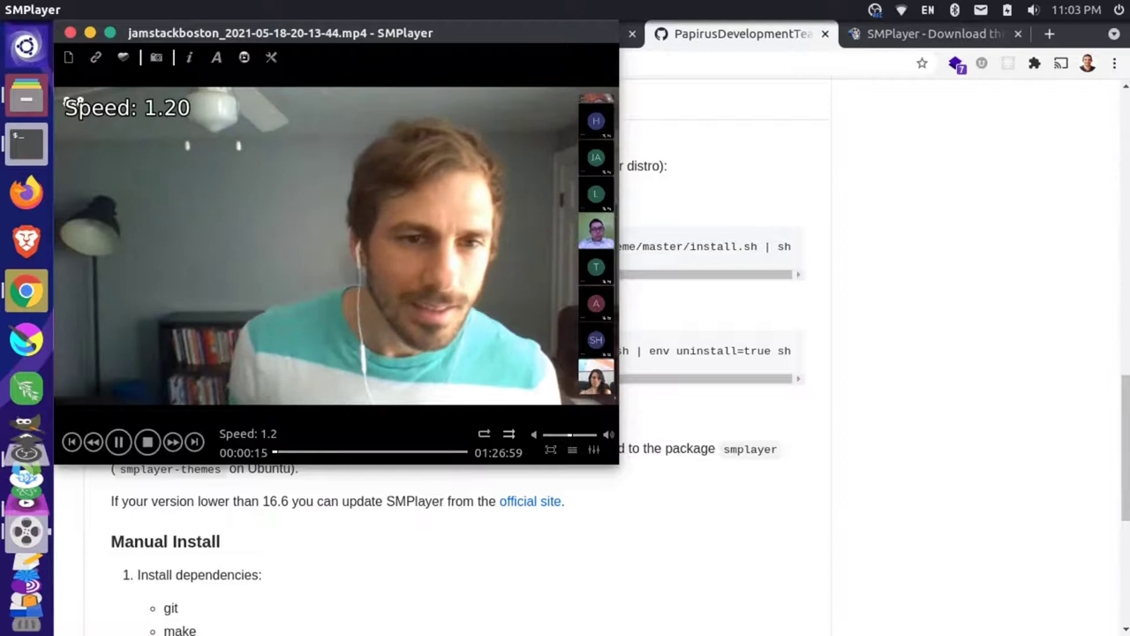
{"action": "key", "text": "bracketright"}
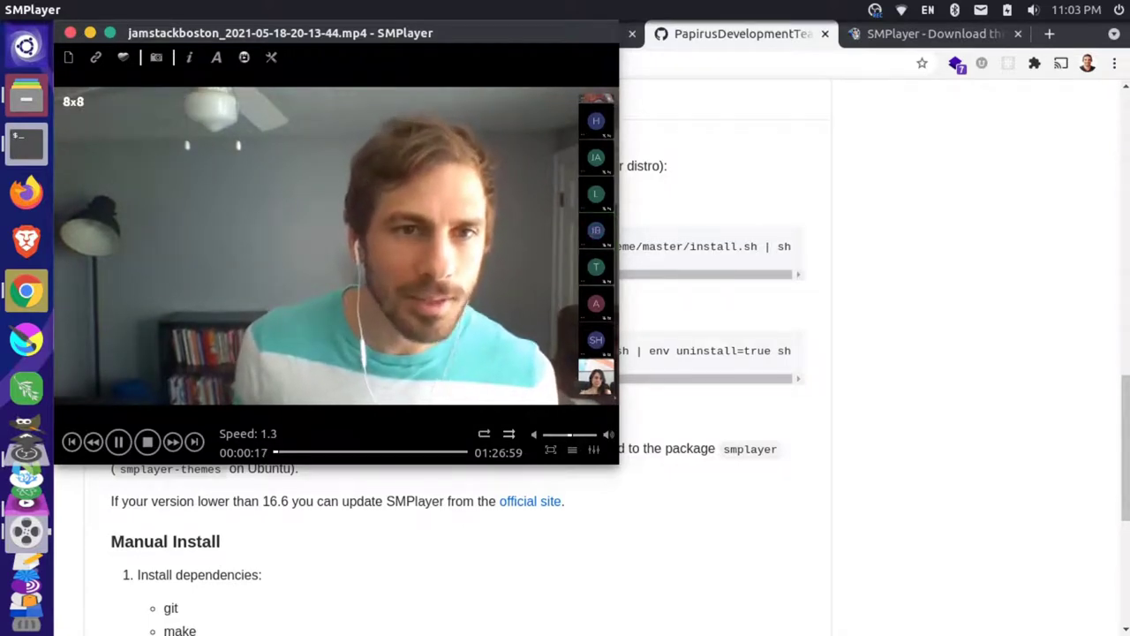
{"action": "key", "text": "bracketleft"}
{"action": "key", "text": "bracketleft"}
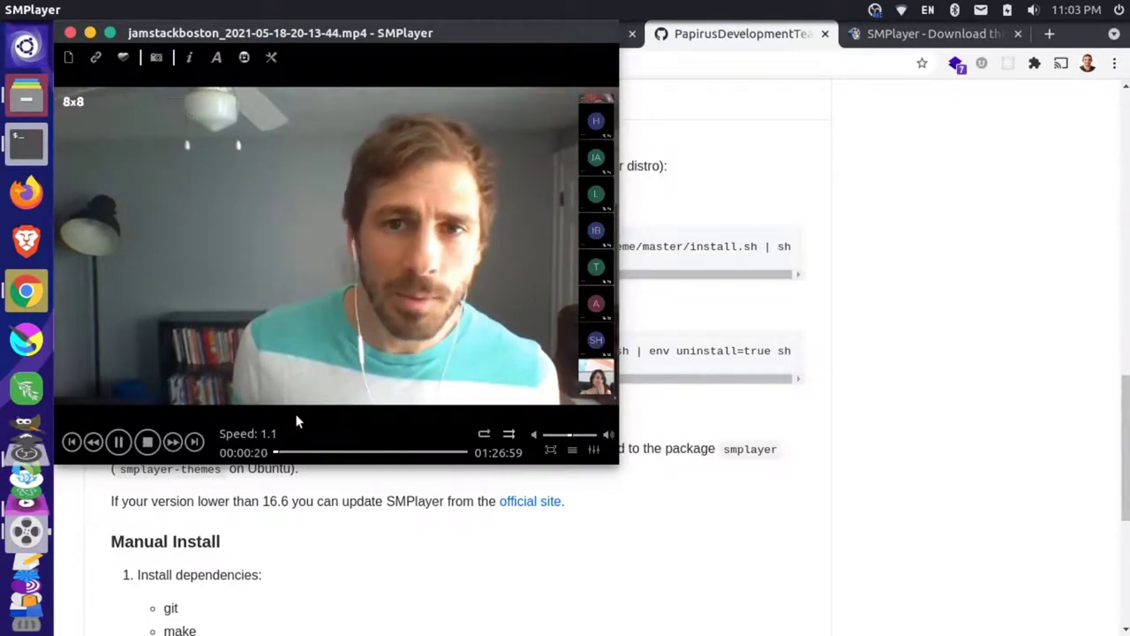
{"action": "key", "text": "bracketleft"}
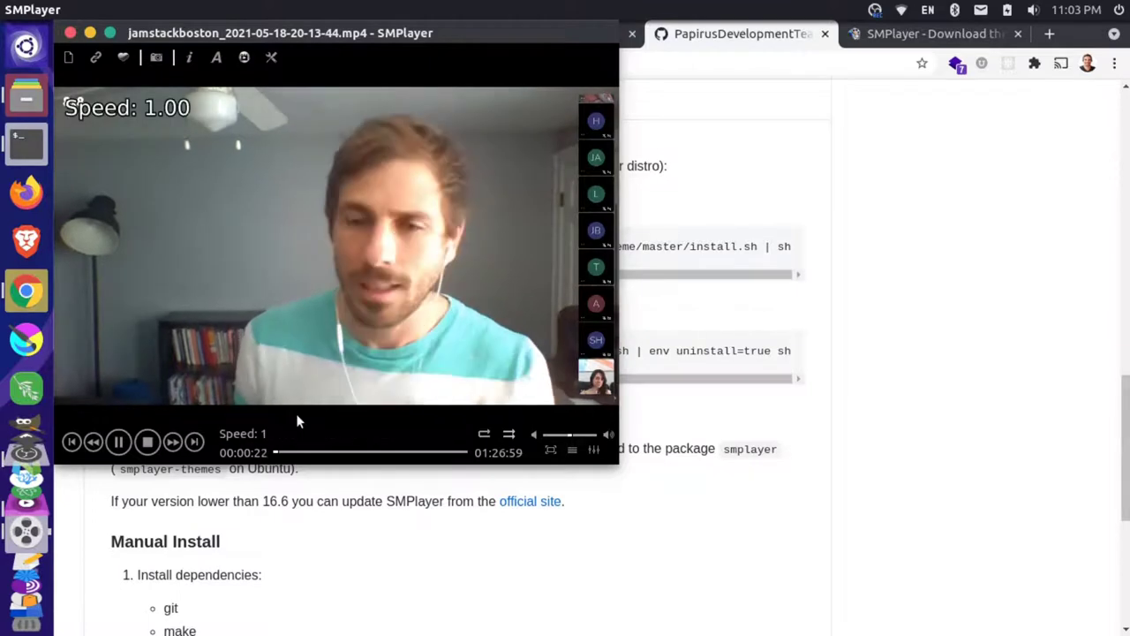
Step: Raise the playback speed in several small increments once more, then lower it back to normal
{"action": "key", "text": "bracketright"}
{"action": "key", "text": "bracketright"}
{"action": "key", "text": "bracketright"}
{"action": "key", "text": "bracketright"}
{"action": "key", "text": "bracketright"}
{"action": "key", "text": "bracketright"}
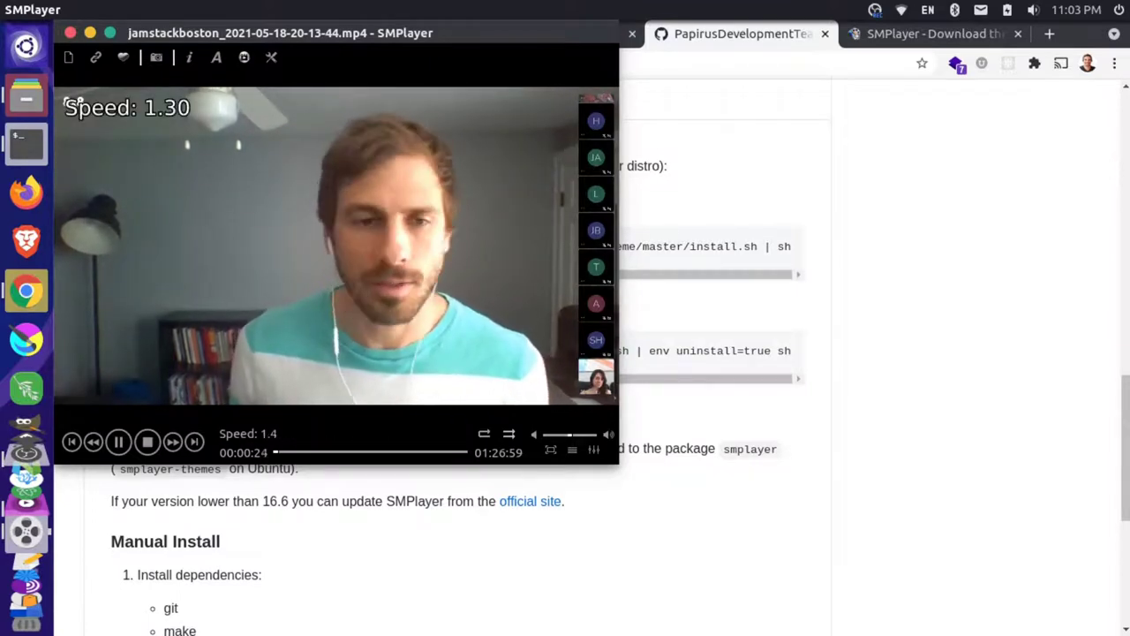
{"action": "key", "text": "bracketleft"}
{"action": "key", "text": "bracketleft"}
{"action": "key", "text": "bracketleft"}
{"action": "key", "text": "bracketleft"}
{"action": "key", "text": "bracketleft"}
{"action": "key", "text": "bracketleft"}
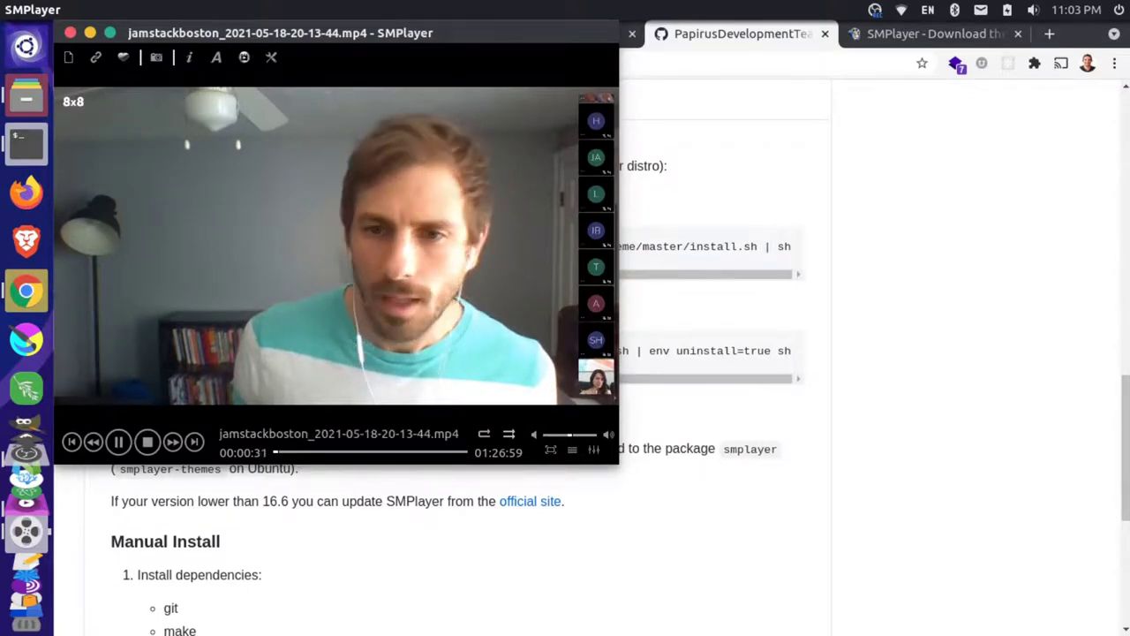
Step: Try doubling the playback speed, halve it back to 1, then pause the video
{"action": "key", "text": "braceright"}
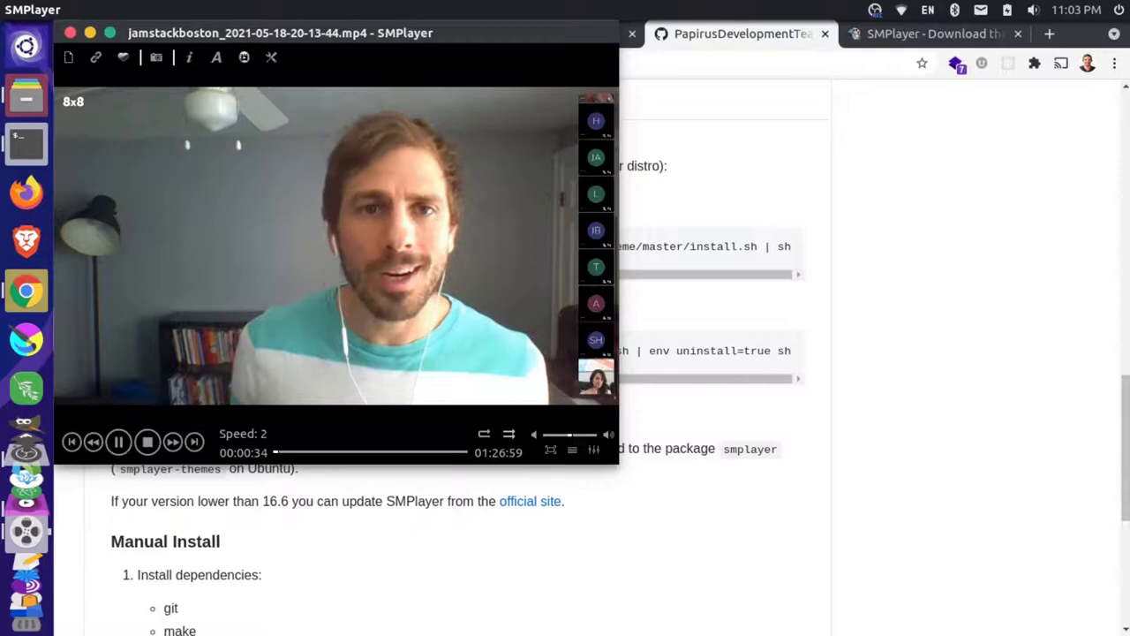
{"action": "key", "text": "braceright"}
{"action": "key", "text": "braceleft"}
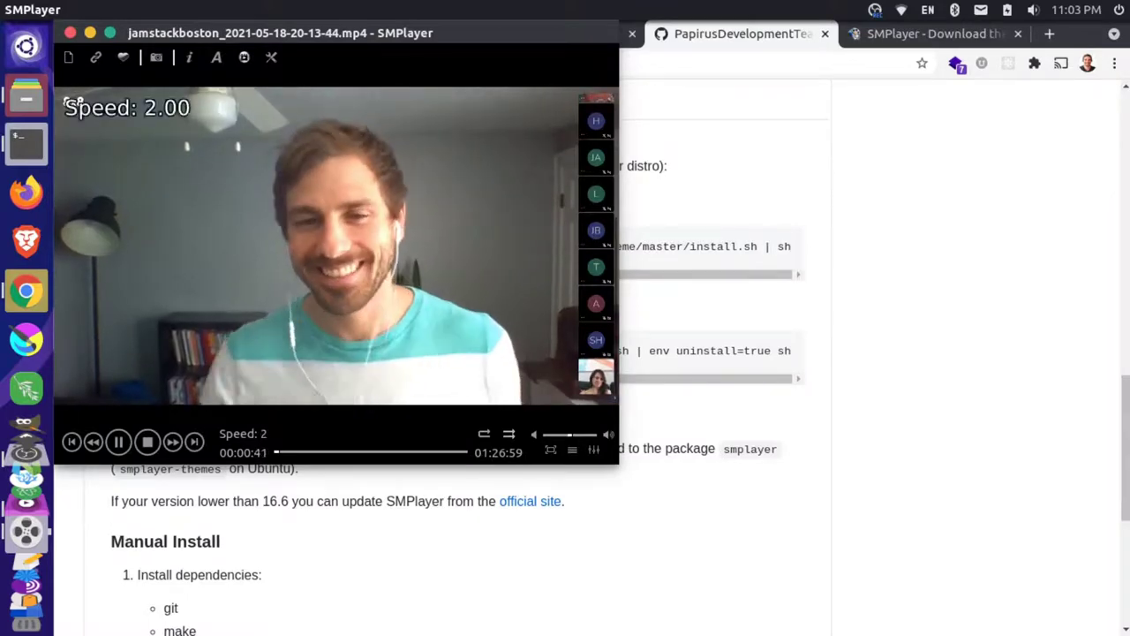
{"action": "key", "text": "braceleft"}
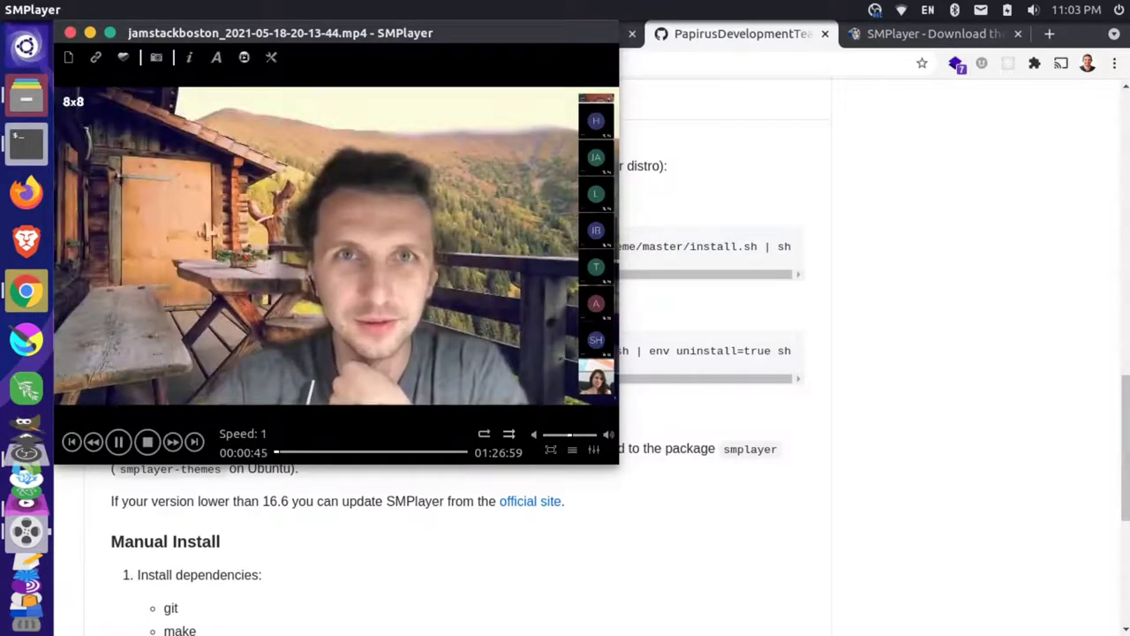
{"action": "left_click", "coordinate": [118, 442]}
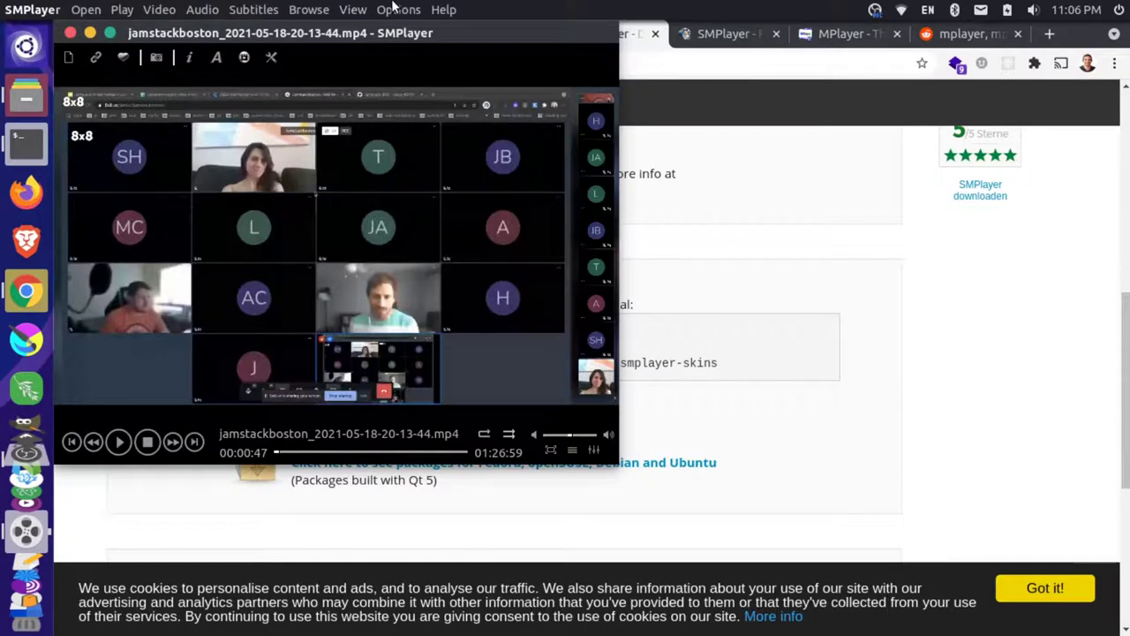
Step: Check the multimedia engine choices in the General preferences, then close the preferences without changing the engine
{"action": "left_click", "coordinate": [398, 9]}
{"action": "left_click", "coordinate": [424, 33]}
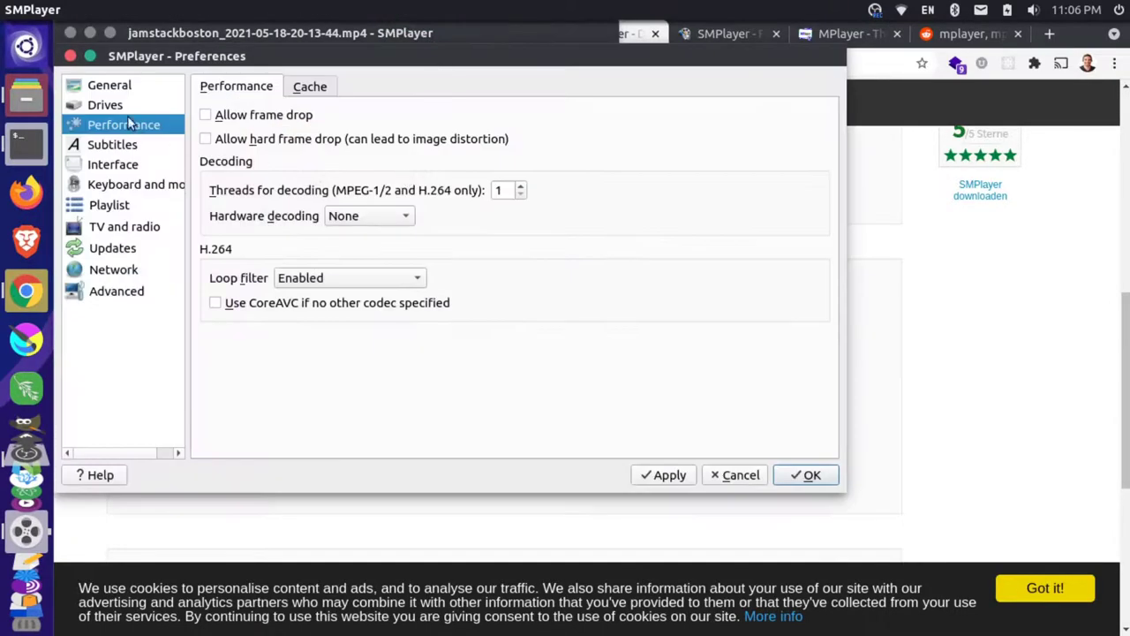
{"action": "left_click", "coordinate": [110, 86]}
{"action": "left_click", "coordinate": [463, 116]}
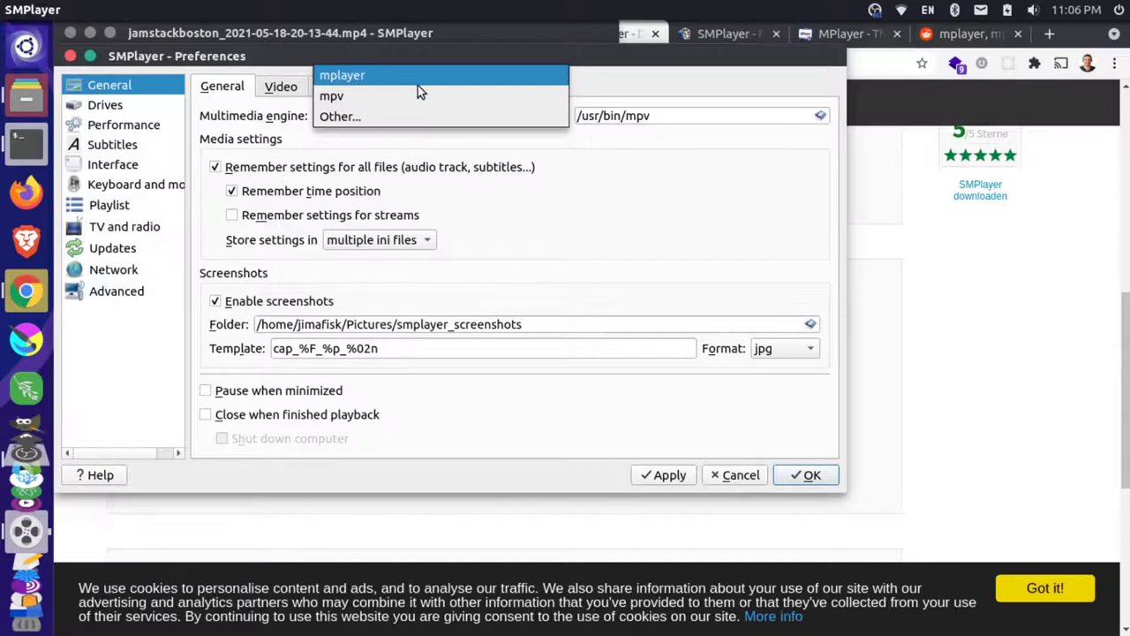
{"action": "left_click", "coordinate": [723, 196]}
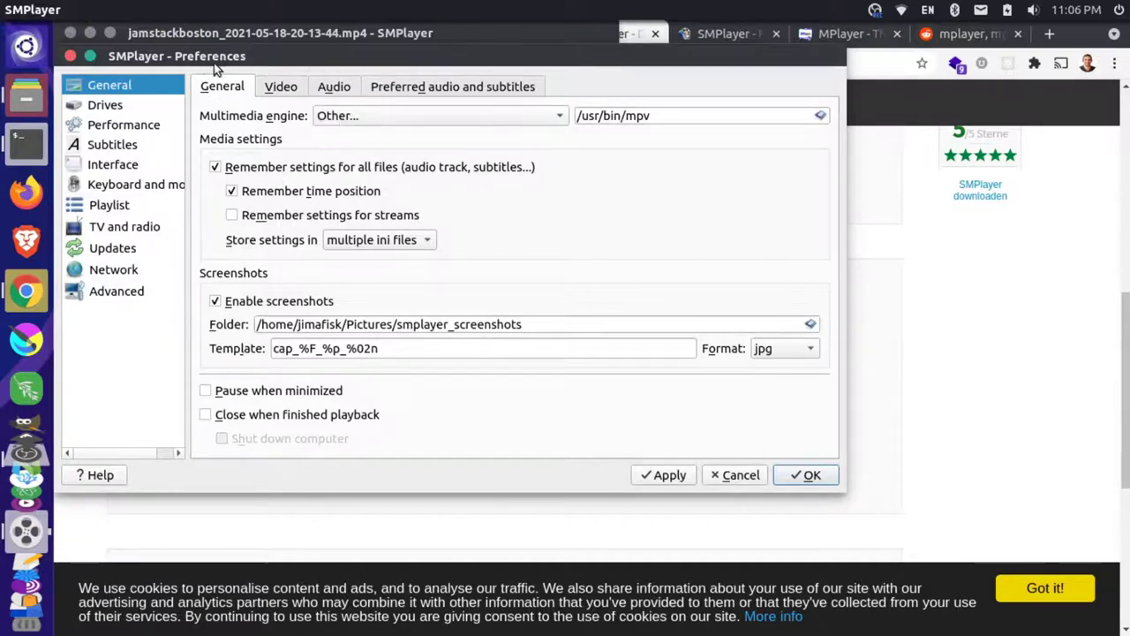
{"action": "left_click", "coordinate": [69, 56]}
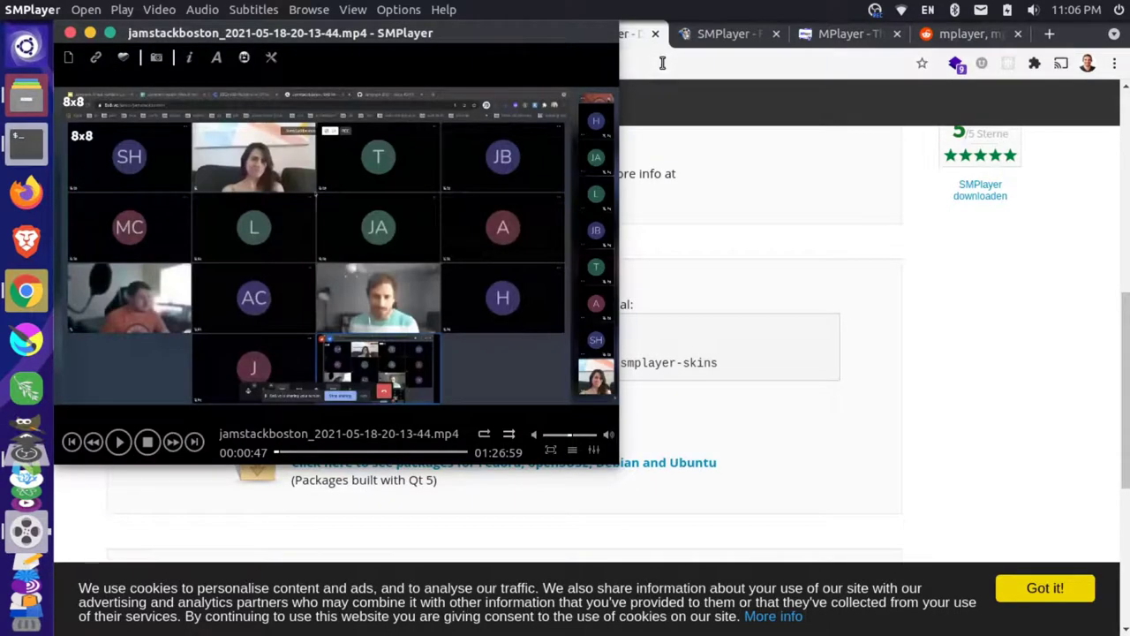
Step: Close SMPlayer and review the Reddit thread's comments recommending MPV and SMPlayer with MPV as the backend
{"action": "left_click", "coordinate": [70, 33]}
{"action": "left_click", "coordinate": [121, 39]}
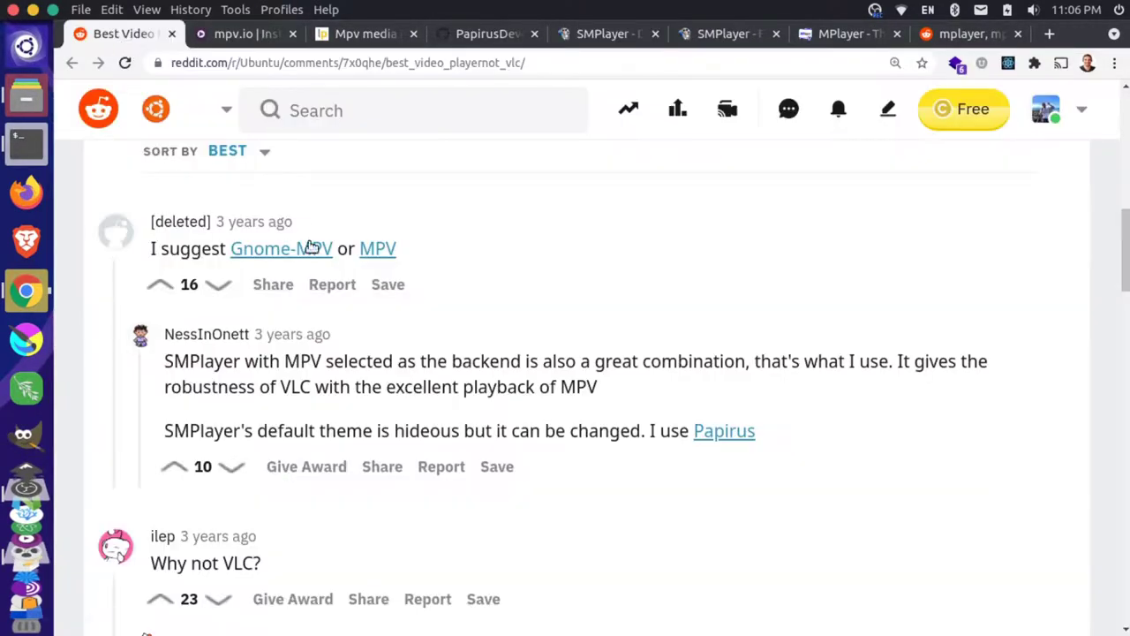
{"action": "scroll", "coordinate": [305, 251], "scroll_direction": "up", "scroll_amount": 3}
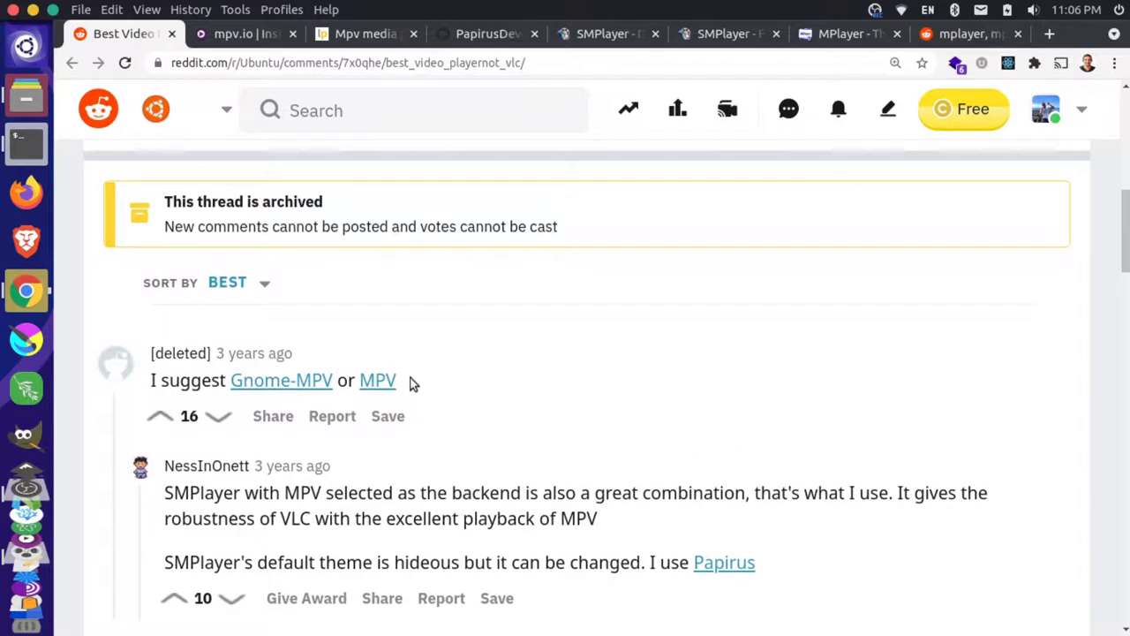
{"action": "scroll", "coordinate": [262, 386], "scroll_direction": "down", "scroll_amount": 2}
{"action": "left_click_drag", "start_coordinate": [173, 323], "coordinate": [244, 319]}
{"action": "left_click_drag", "start_coordinate": [285, 319], "coordinate": [528, 319]}
{"action": "left_click", "coordinate": [538, 320]}
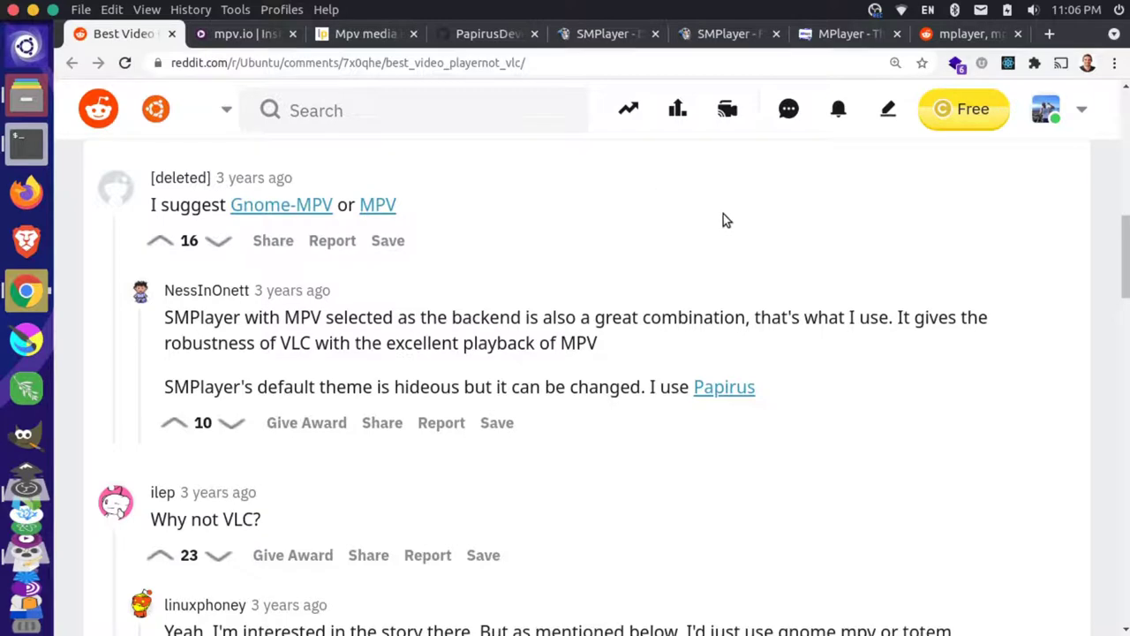
{"action": "scroll", "coordinate": [25, 411], "scroll_direction": "down", "scroll_amount": 5}
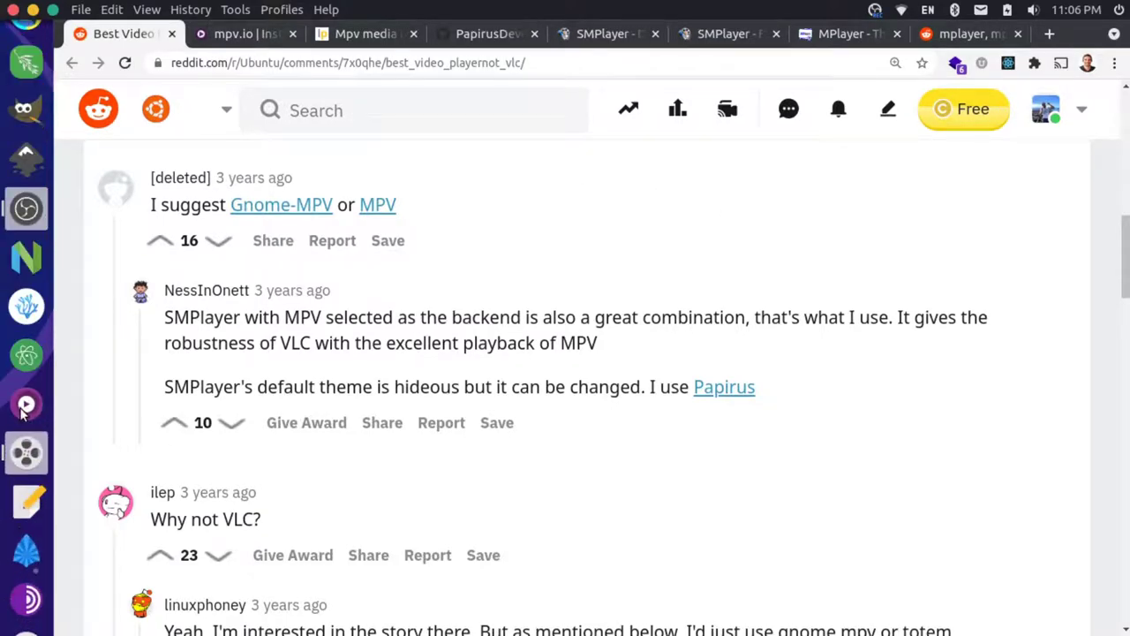
Step: Open the r/archlinux thread comparing mplayer, mplayer2 and mpv, and go past its title to the comments
{"action": "scroll", "coordinate": [24, 411], "scroll_direction": "up", "scroll_amount": 5}
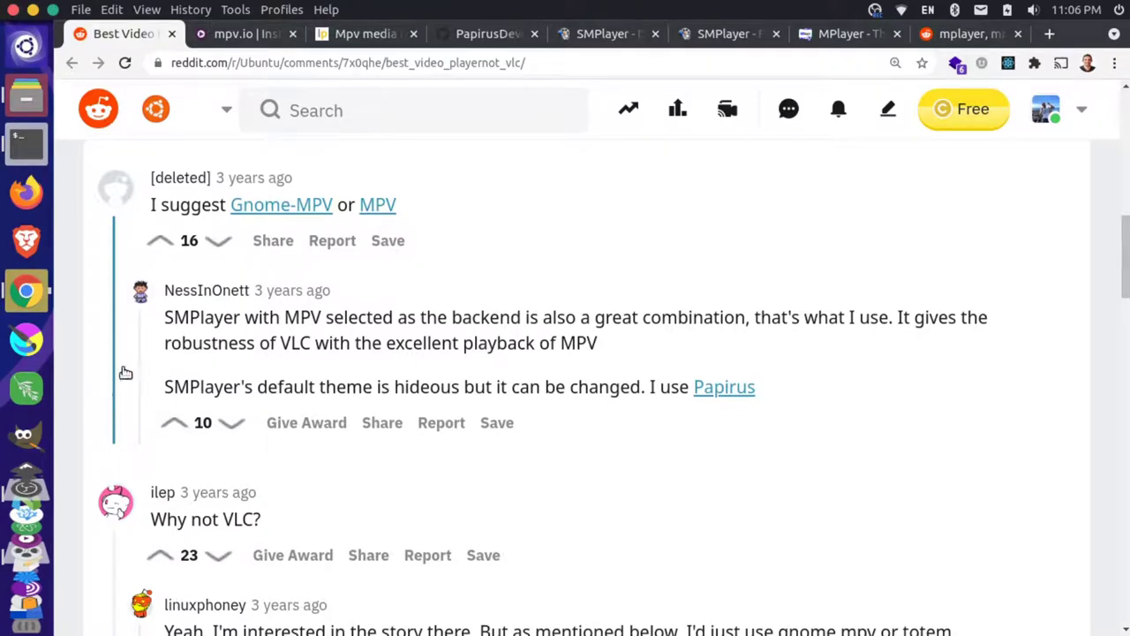
{"action": "left_click", "coordinate": [936, 34]}
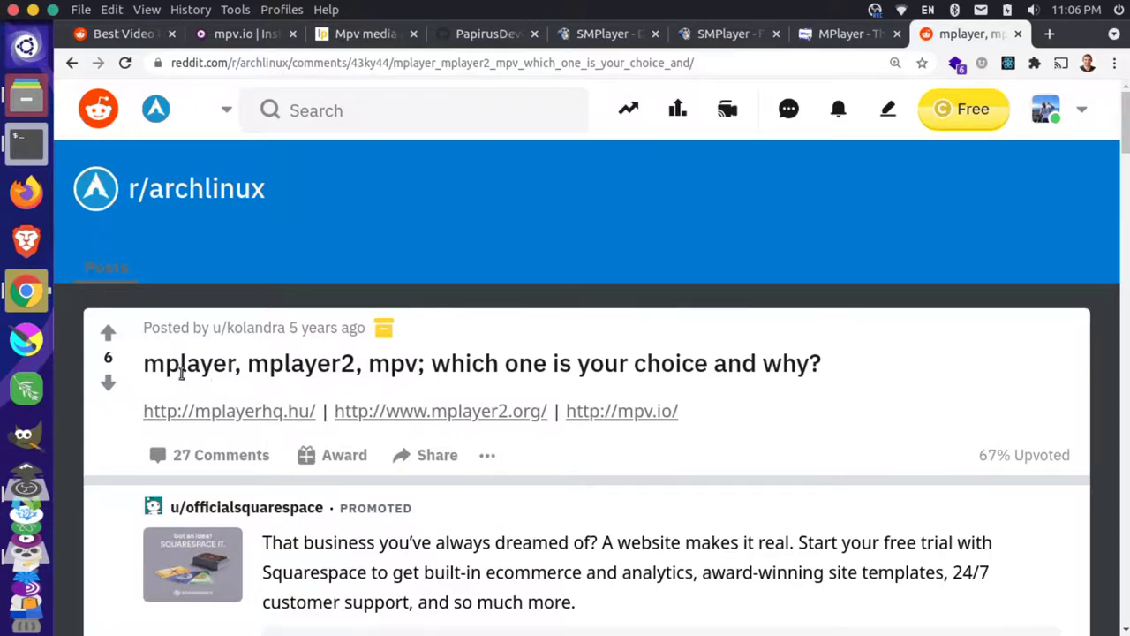
{"action": "left_click_drag", "start_coordinate": [186, 365], "coordinate": [452, 366]}
{"action": "scroll", "coordinate": [513, 362], "scroll_direction": "down", "scroll_amount": 5}
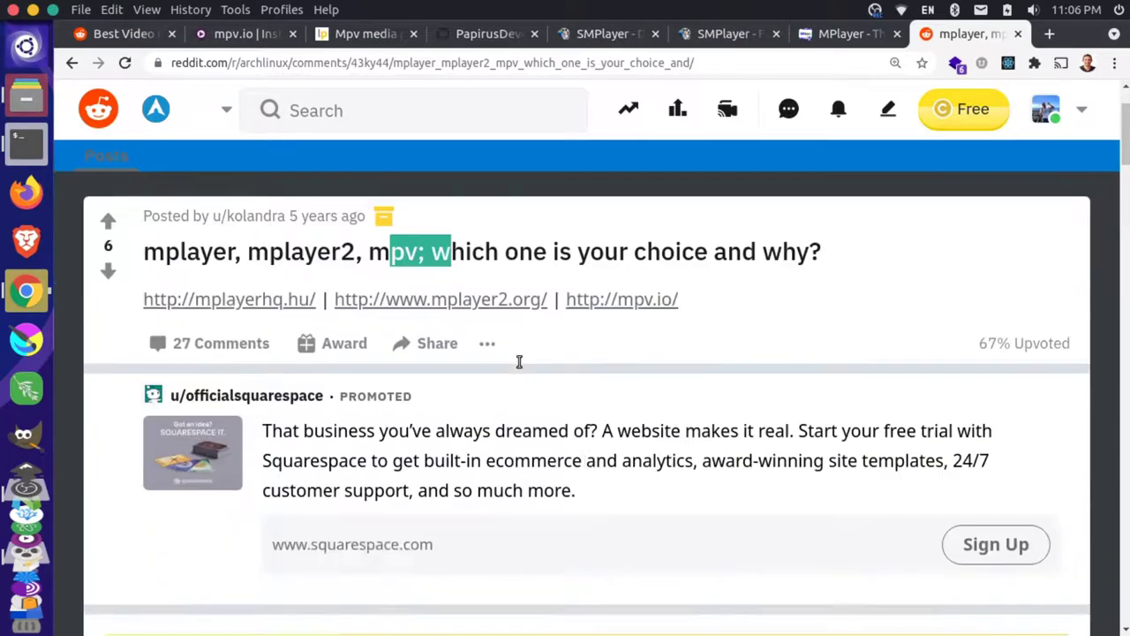
{"action": "scroll", "coordinate": [513, 361], "scroll_direction": "down", "scroll_amount": 5}
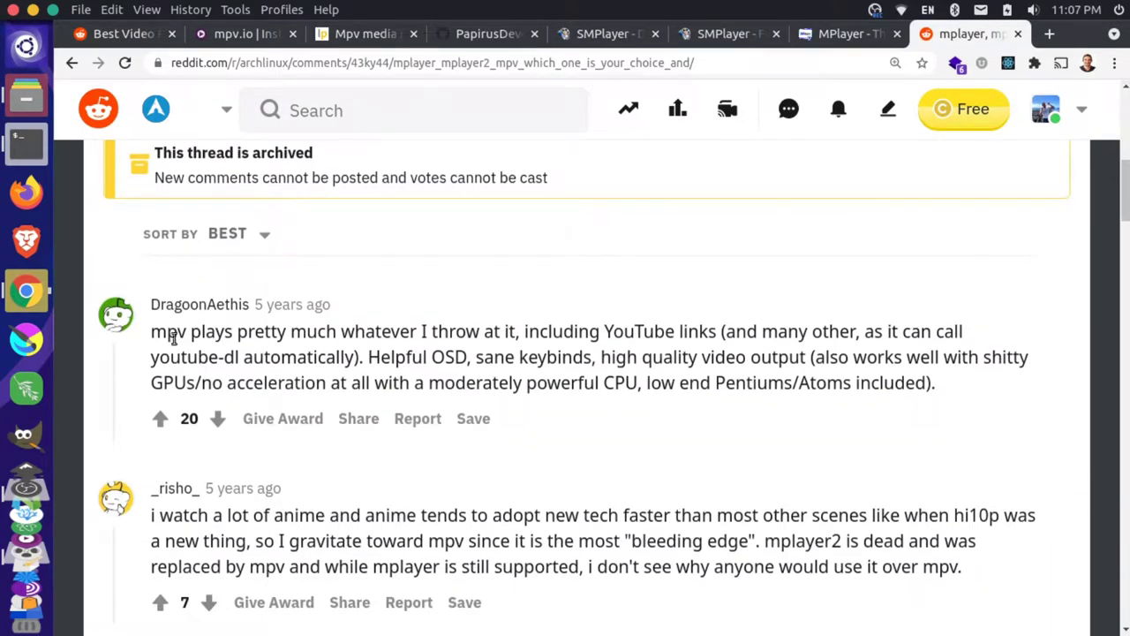
Step: Examine the r/archlinux comments for opinions on mpv's playback support and how it compares with mplayer and mplayer2, highlighting key passages
{"action": "left_click_drag", "start_coordinate": [152, 334], "coordinate": [403, 333]}
{"action": "left_click_drag", "start_coordinate": [291, 332], "coordinate": [688, 372]}
{"action": "left_click", "coordinate": [683, 375]}
{"action": "scroll", "coordinate": [682, 375], "scroll_direction": "down", "scroll_amount": 1}
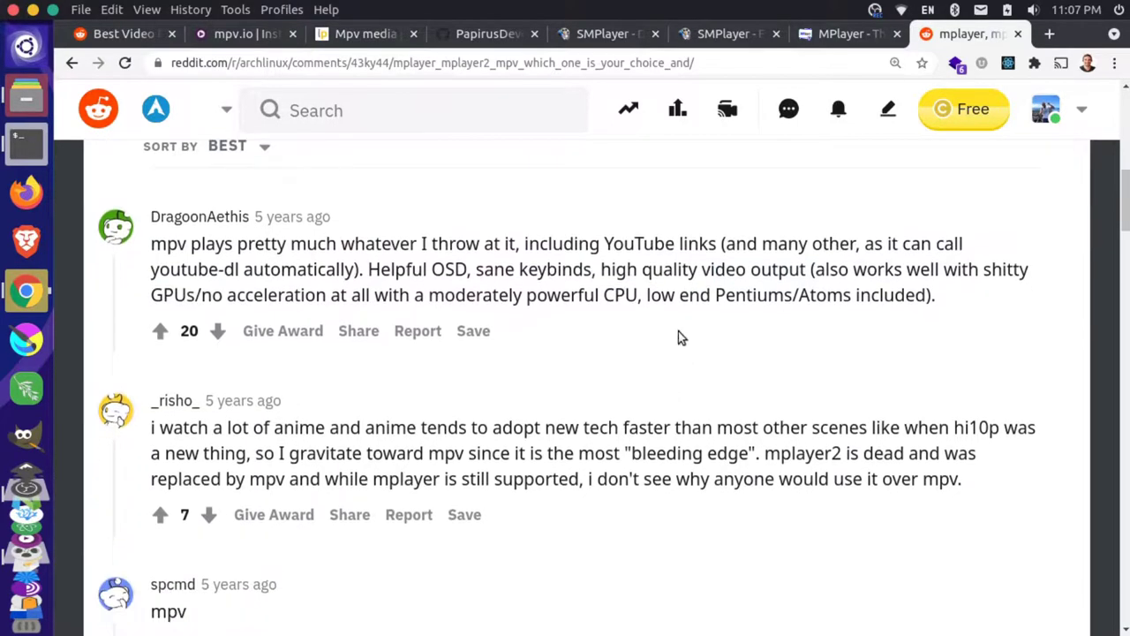
{"action": "scroll", "coordinate": [618, 327], "scroll_direction": "down", "scroll_amount": 2}
{"action": "scroll", "coordinate": [572, 333], "scroll_direction": "down", "scroll_amount": 1}
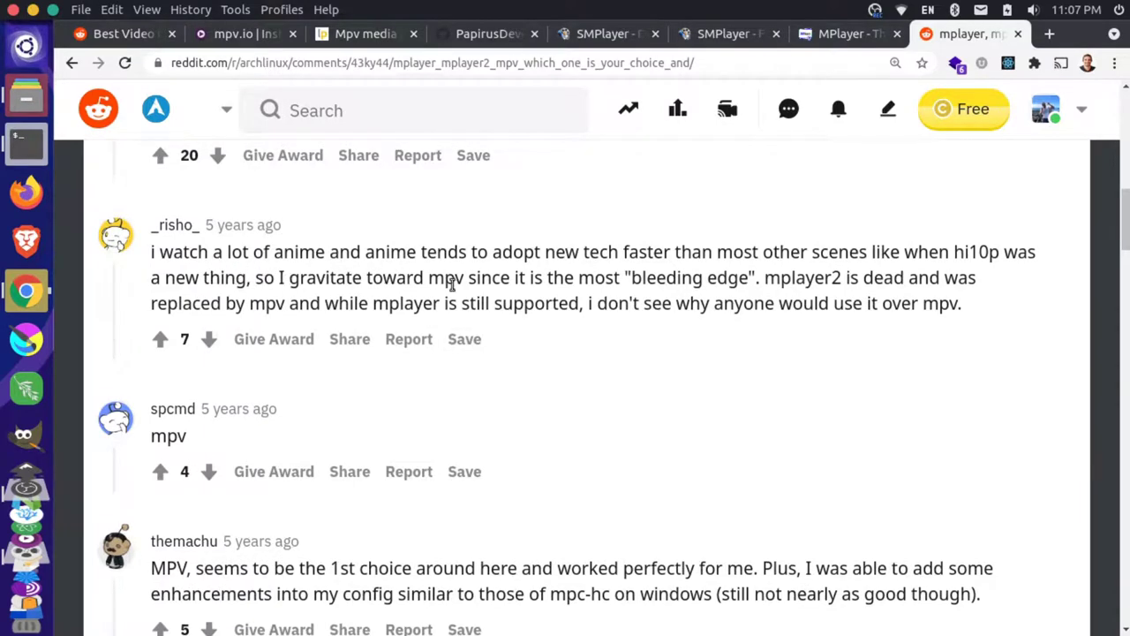
{"action": "left_click_drag", "start_coordinate": [756, 281], "coordinate": [952, 307]}
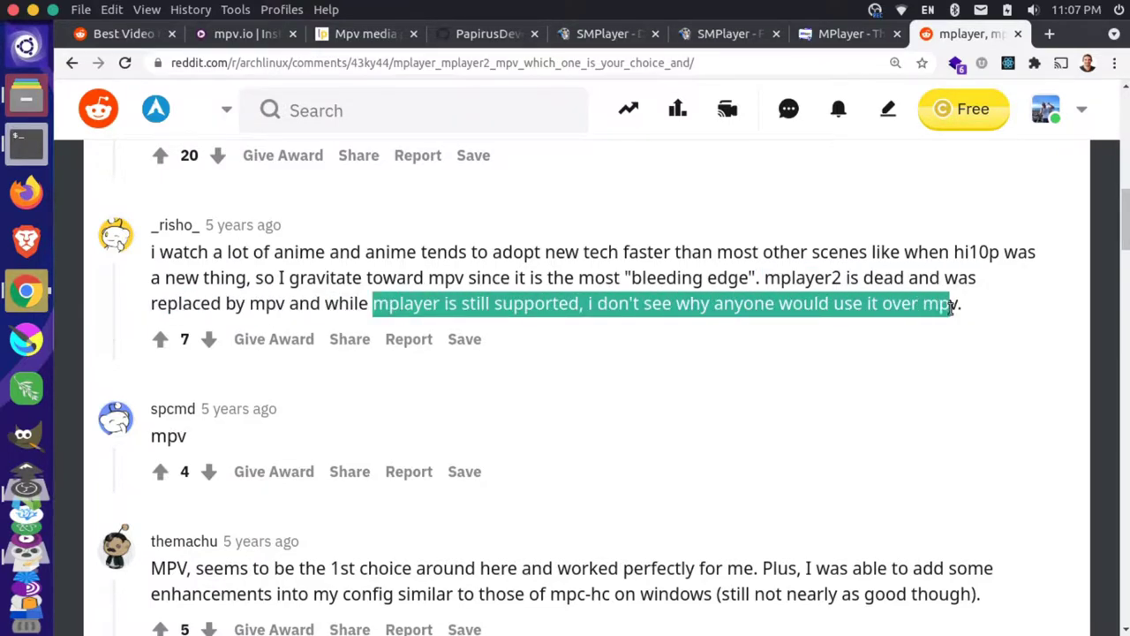
{"action": "scroll", "coordinate": [430, 369], "scroll_direction": "down", "scroll_amount": 2}
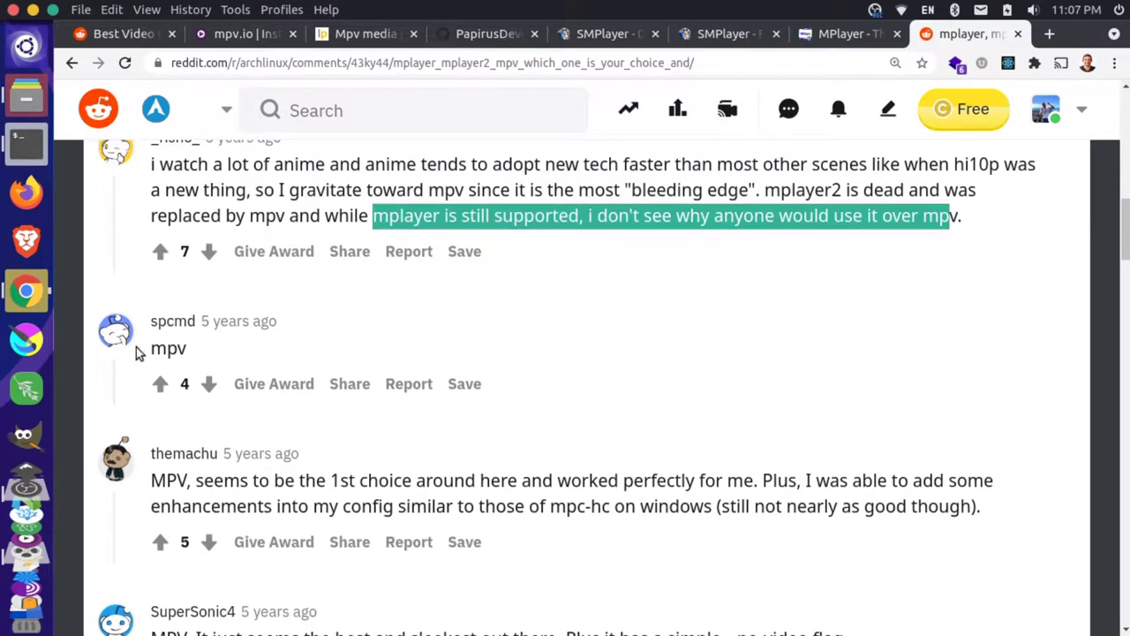
{"action": "left_click_drag", "start_coordinate": [154, 348], "coordinate": [199, 353]}
{"action": "scroll", "coordinate": [432, 336], "scroll_direction": "down", "scroll_amount": 4}
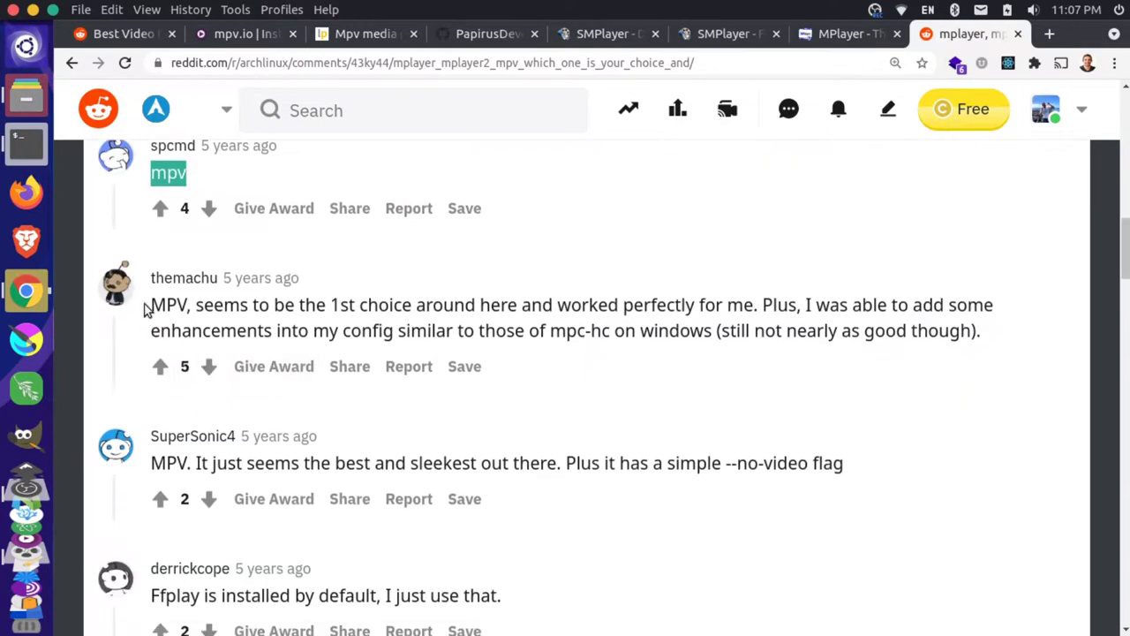
{"action": "left_click_drag", "start_coordinate": [148, 305], "coordinate": [576, 298]}
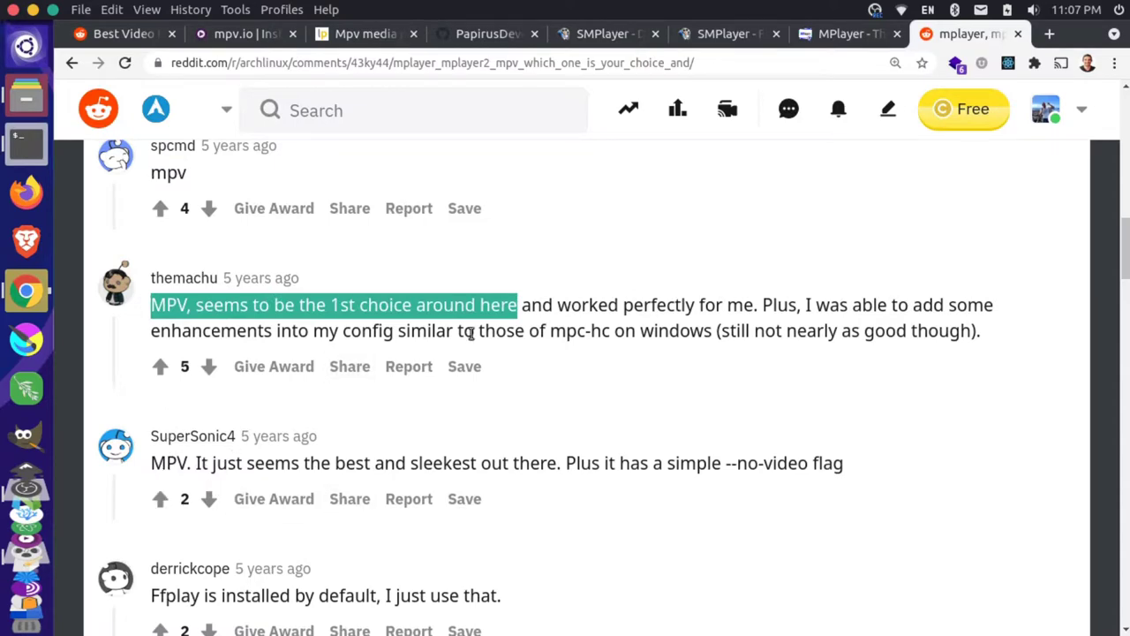
Step: Switch from the browser back to the SMPlayer window
{"action": "key", "text": "alt+Tab"}
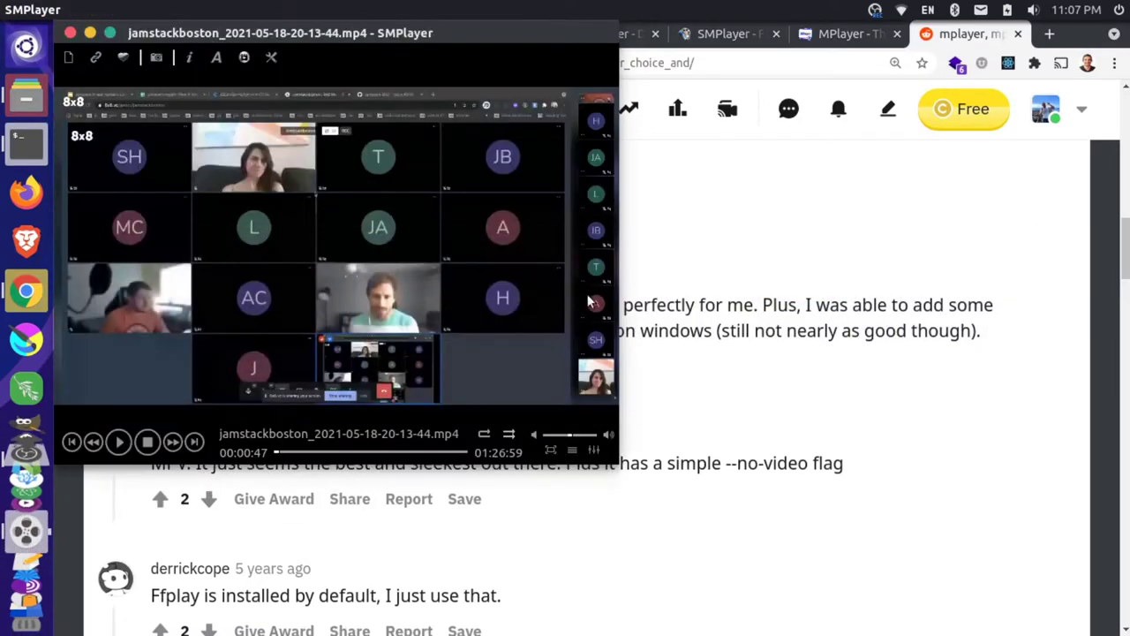